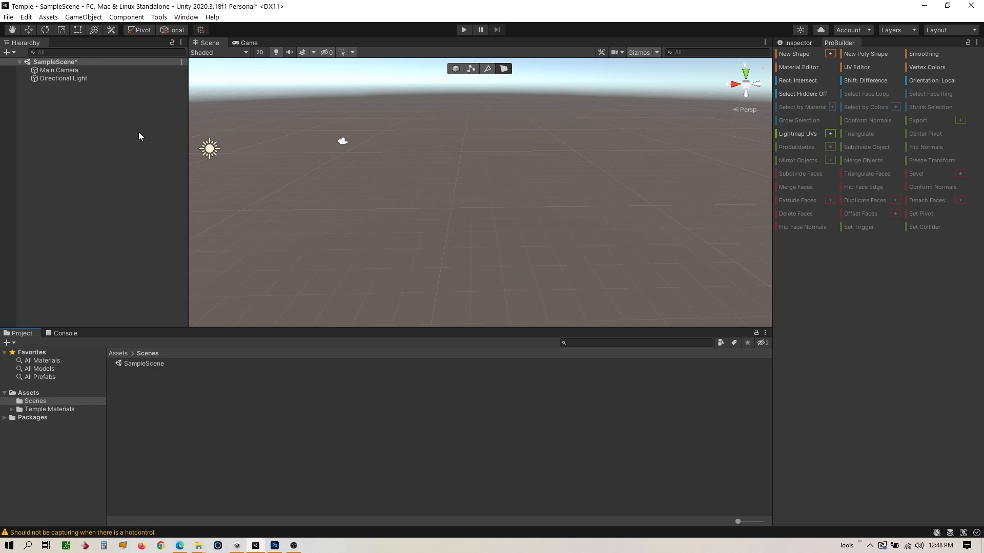
# Rename the SampleScene asset in the Scenes folder to Temple.
pyautogui.click(157, 365)
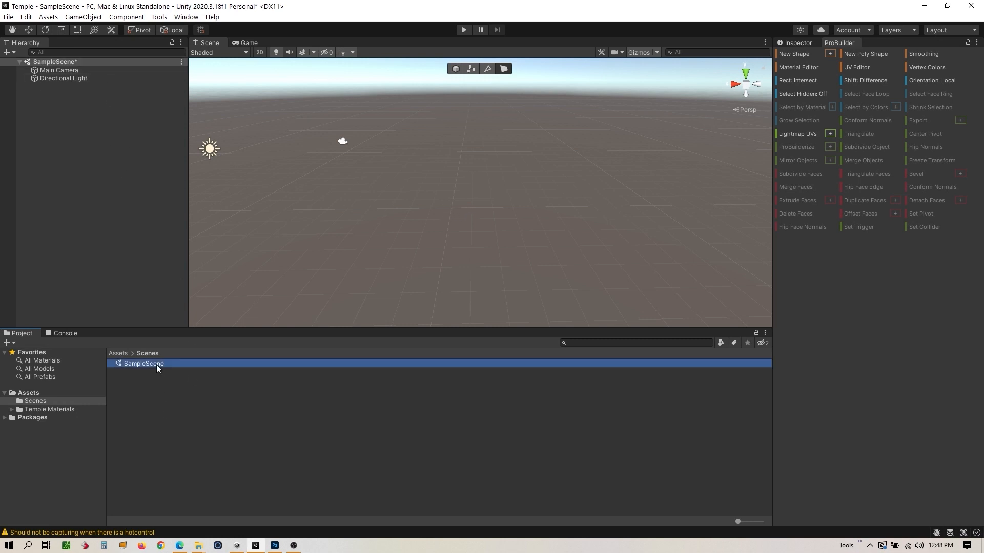
pyautogui.rightClick(158, 367)
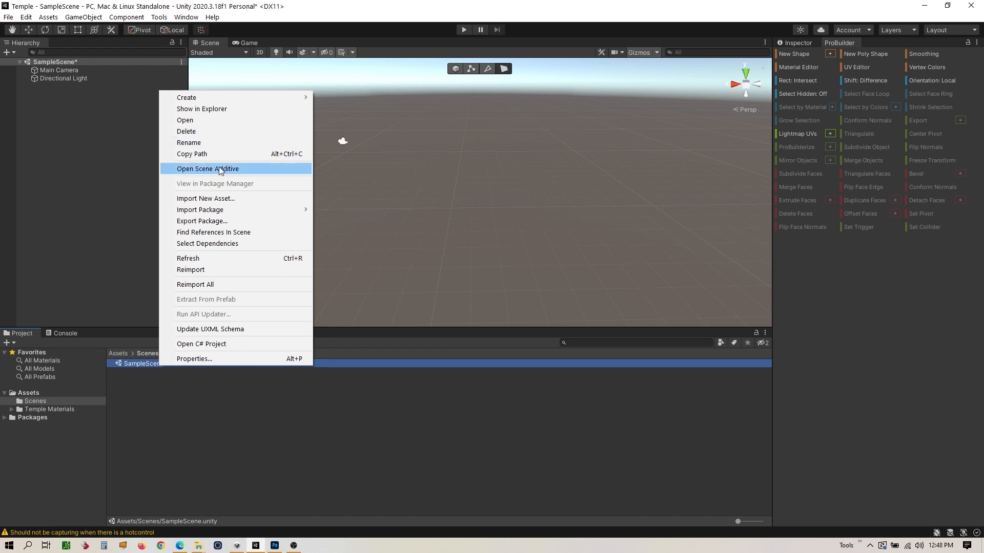
pyautogui.click(142, 367)
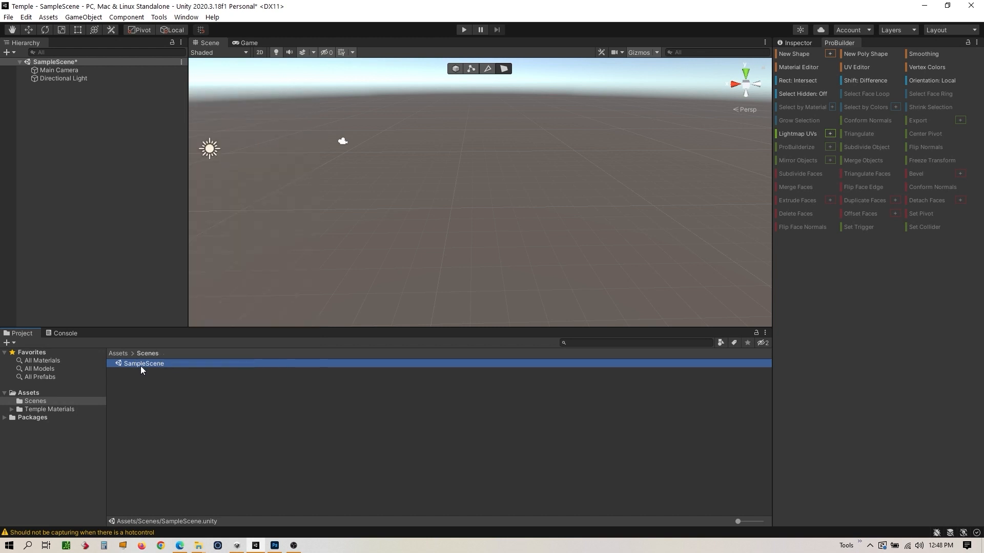
pyautogui.click(144, 367)
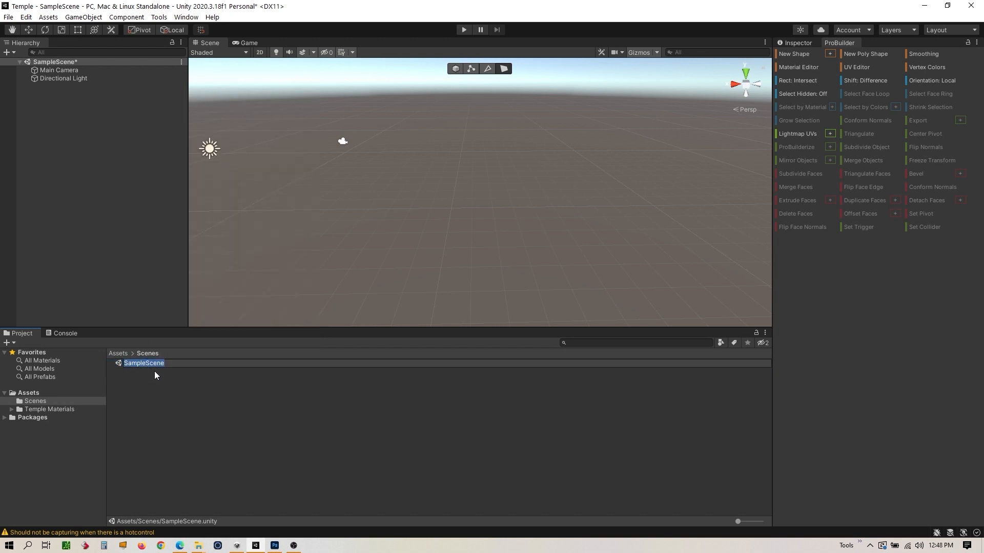
pyautogui.write('Temple')
pyautogui.press('Return')
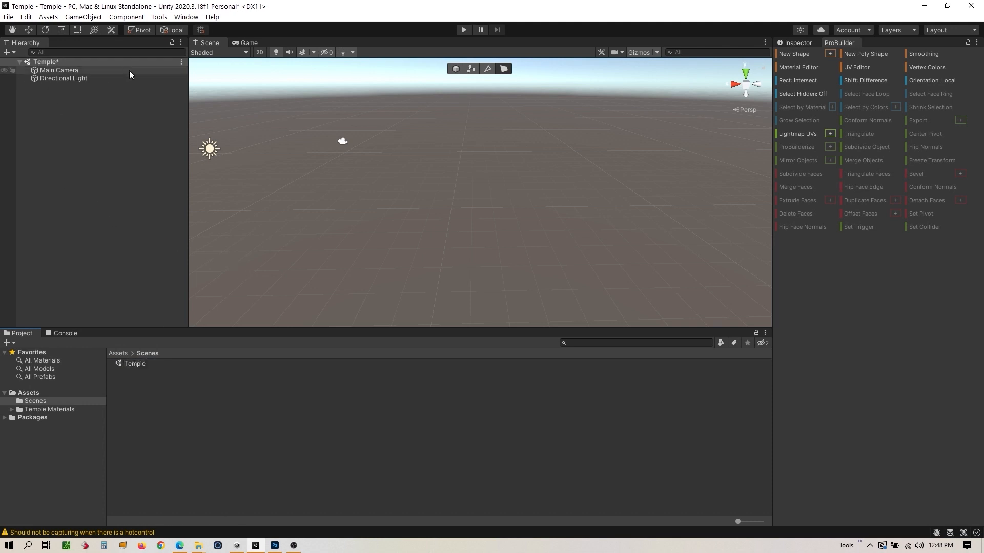
# Look up ProBuilder among the Unity Registry packages in the Package Manager by searching for "probui", and close the window.
pyautogui.click(186, 17)
pyautogui.click(241, 122)
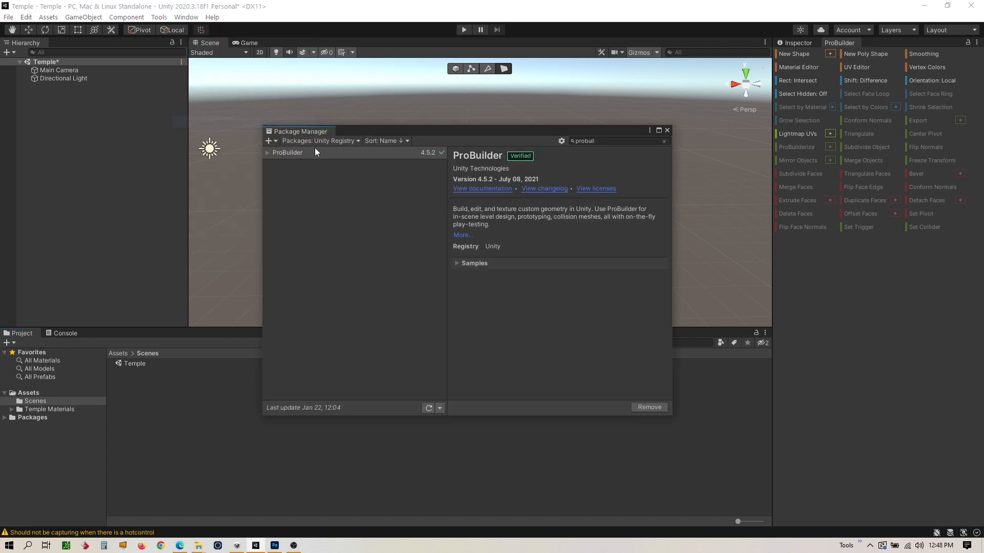
pyautogui.click(336, 142)
pyautogui.click(330, 163)
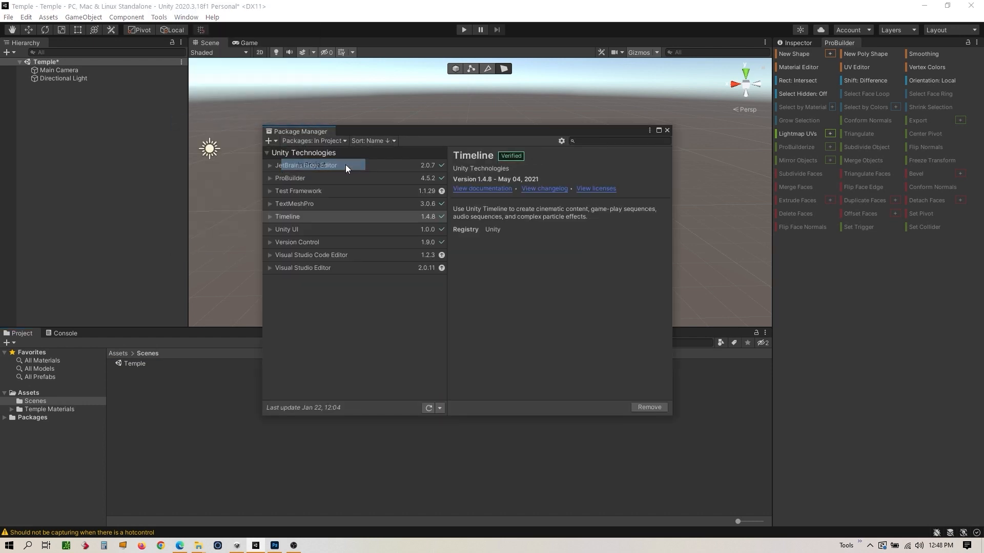
pyautogui.click(331, 141)
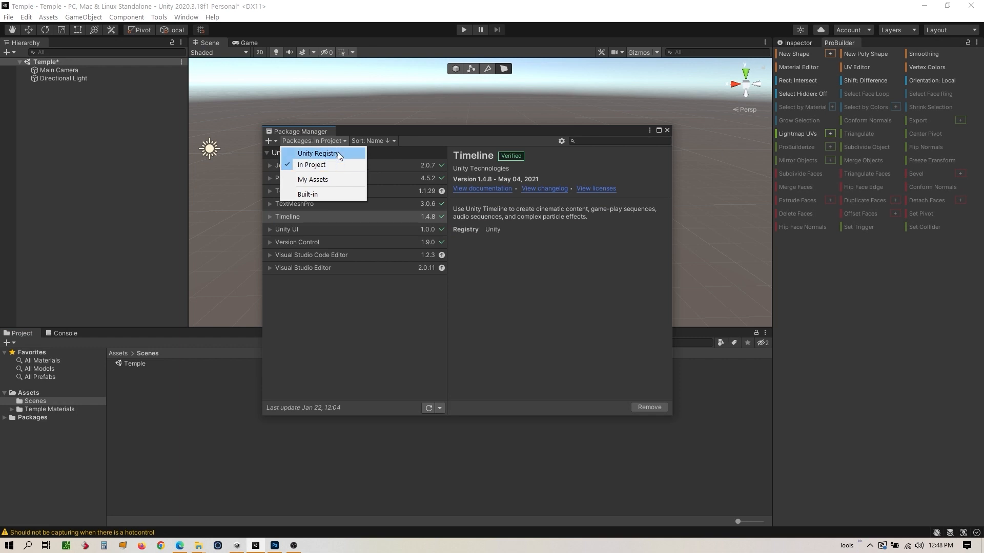
pyautogui.click(337, 152)
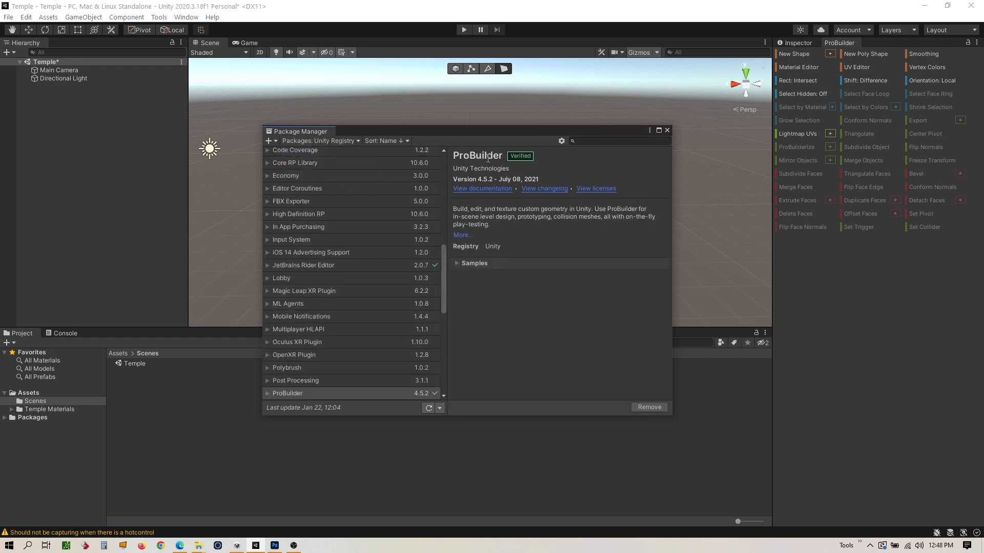
pyautogui.click(579, 142)
pyautogui.write('probui')
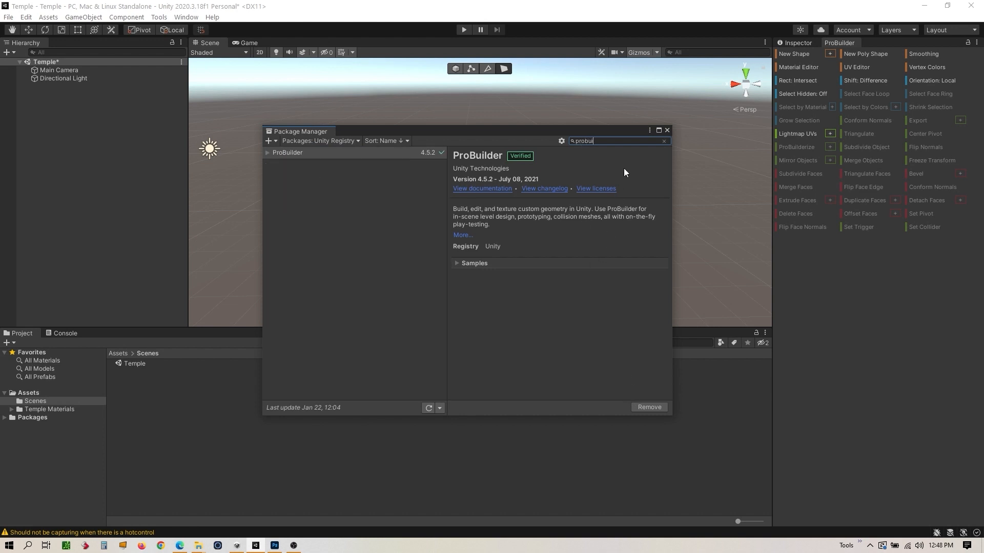
pyautogui.click(667, 131)
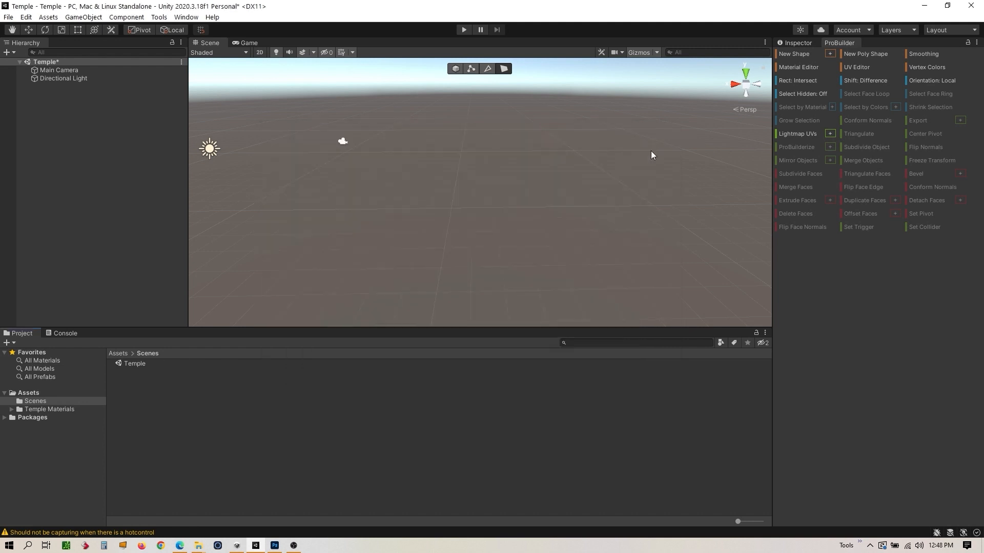
# Open the ProBuilder window, undock it, and dock it again beside the Inspector.
pyautogui.click(158, 20)
pyautogui.moveTo(185, 28)
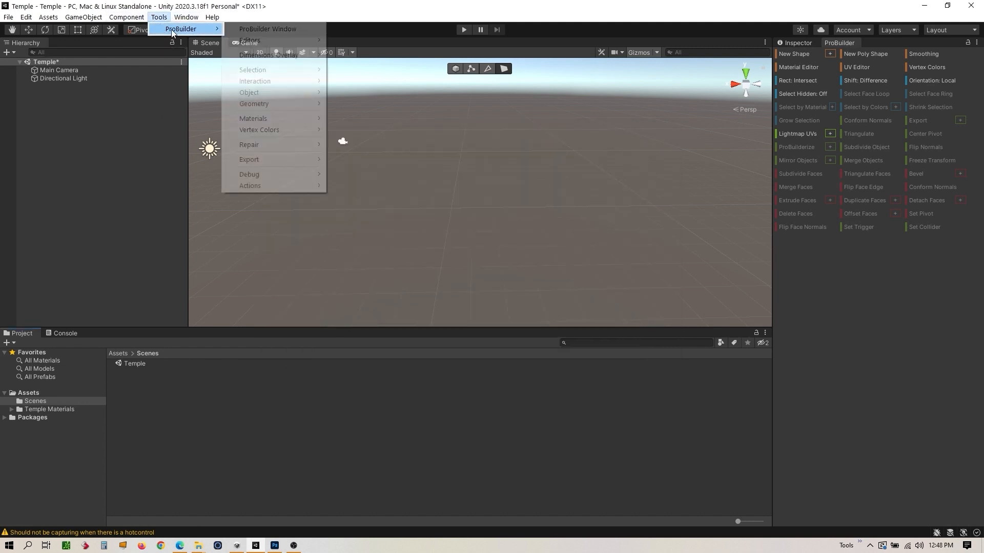
pyautogui.click(292, 30)
pyautogui.moveTo(847, 44); pyautogui.dragTo(582, 123)
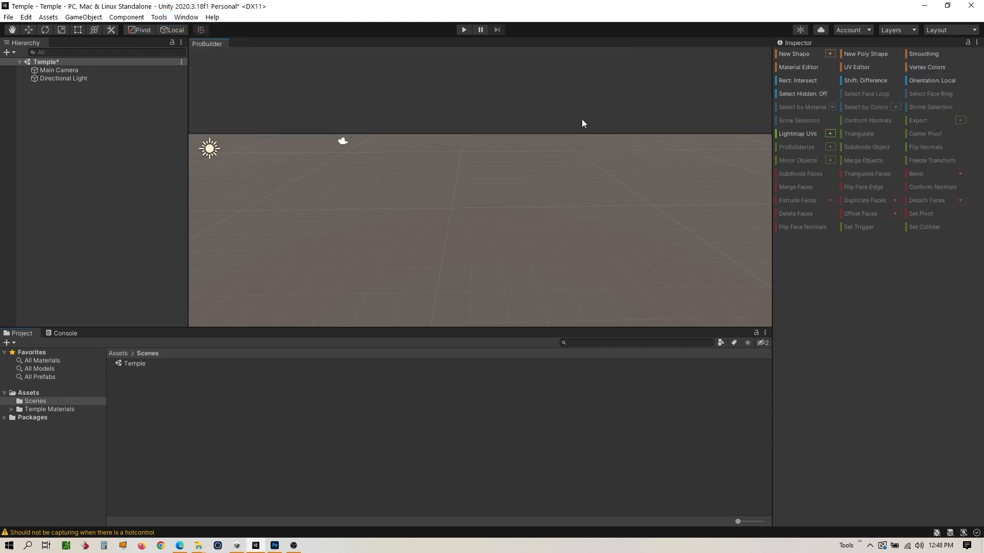
pyautogui.moveTo(449, 118); pyautogui.dragTo(440, 197)
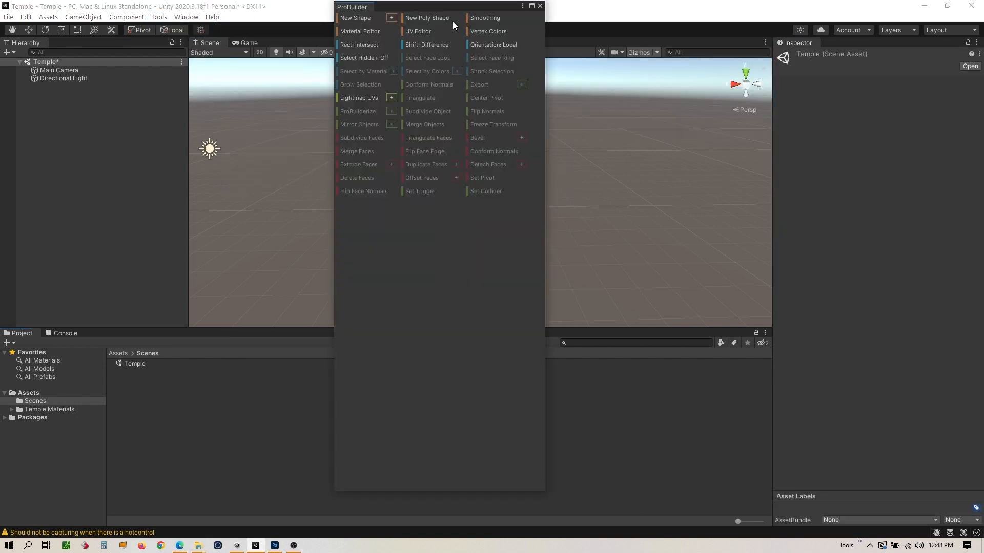
pyautogui.moveTo(426, 10); pyautogui.dragTo(416, 44)
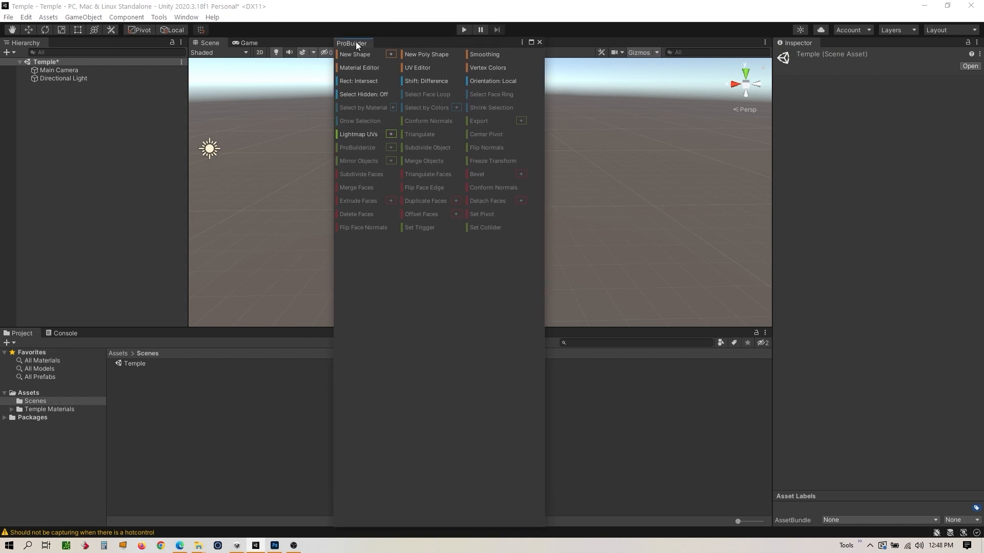
pyautogui.moveTo(355, 43); pyautogui.dragTo(822, 46)
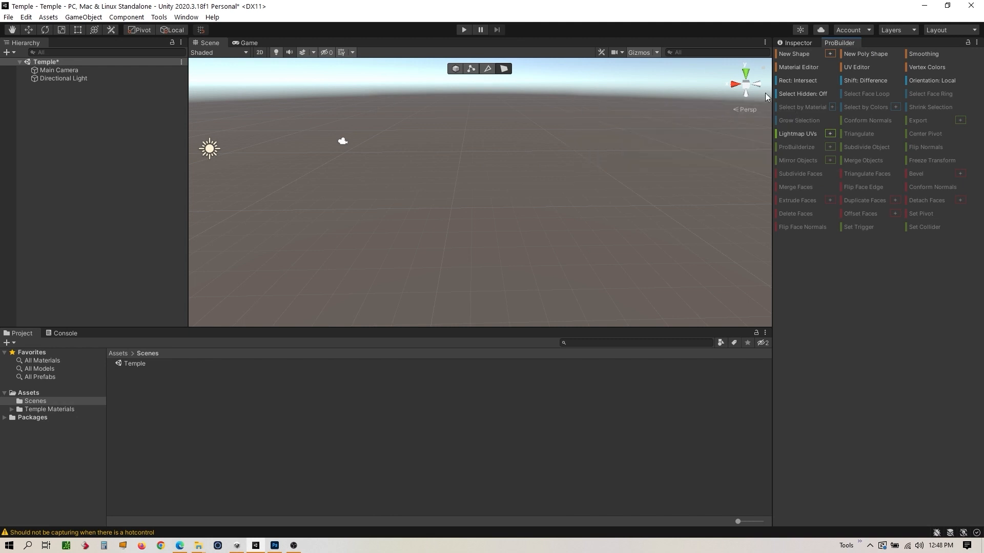
# Open ProBuilder's new shape settings and adjust the cylinder preview to a radius of 8.95 with 48 sides.
pyautogui.click(831, 54)
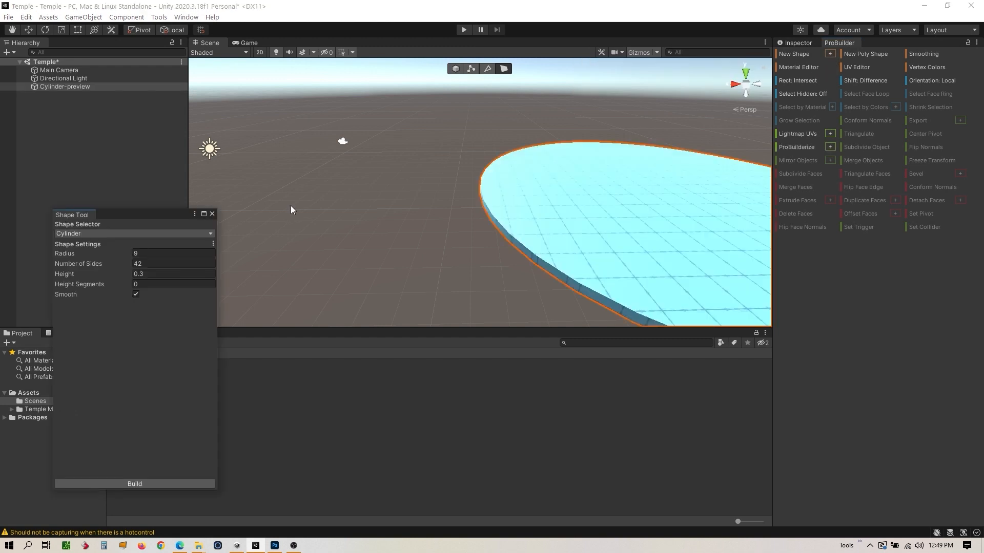
pyautogui.moveTo(162, 216); pyautogui.dragTo(290, 212)
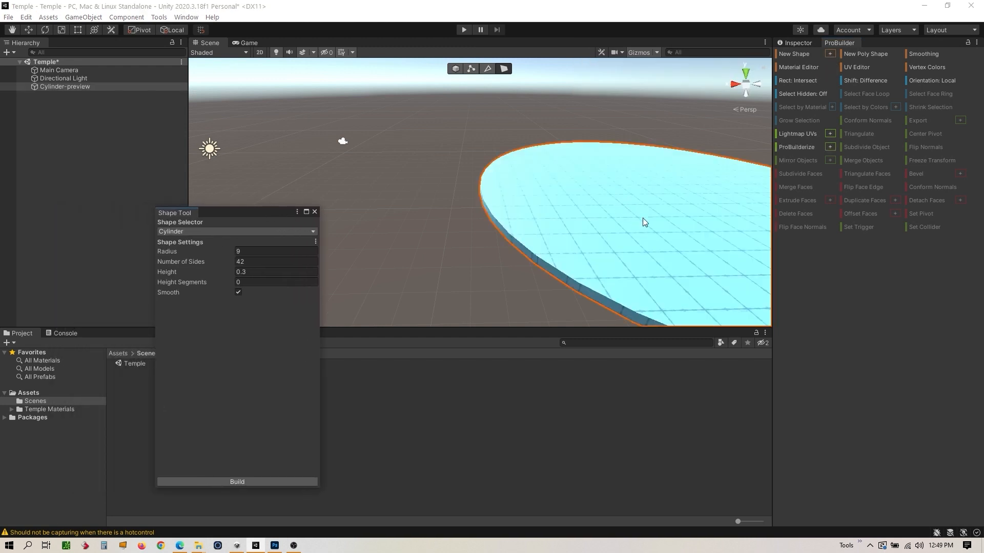
pyautogui.keyDown('alt'); pyautogui.moveTo(642, 219); pyautogui.dragTo(552, 258); pyautogui.keyUp('alt')
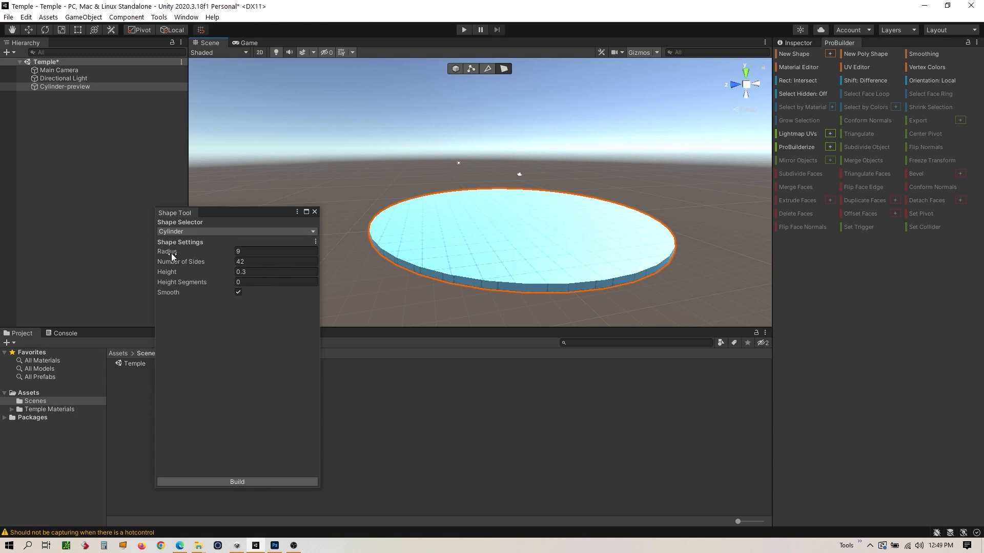
pyautogui.moveTo(172, 253)
pyautogui.mouseDown()
pyautogui.moveTo(195, 247)
pyautogui.moveTo(168, 254)
pyautogui.moveTo(230, 277)
pyautogui.moveTo(225, 263)
pyautogui.moveTo(159, 256)
pyautogui.moveTo(142, 259)
pyautogui.moveTo(167, 259)
pyautogui.moveTo(35, 271)
pyautogui.moveTo(180, 265)
pyautogui.moveTo(165, 261)
pyautogui.mouseUp()
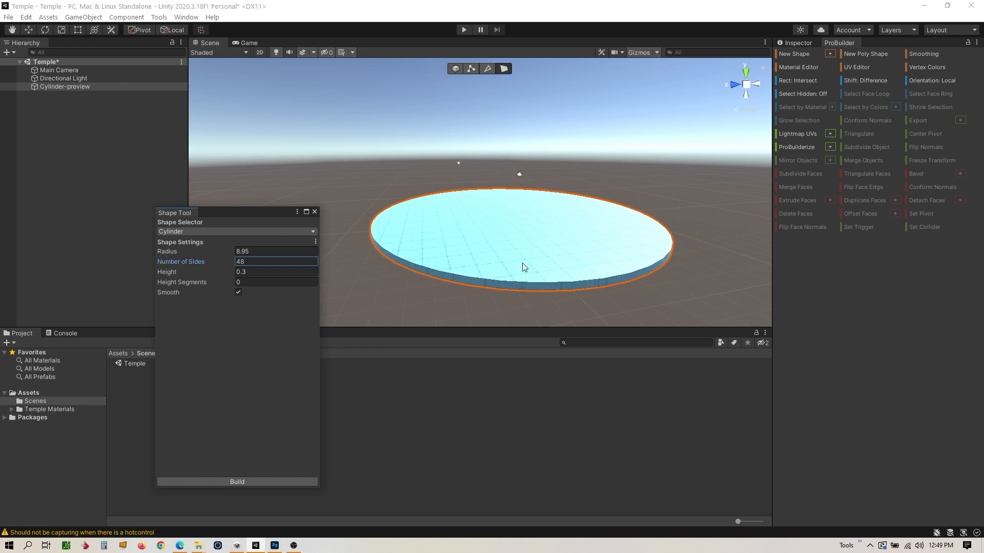
pyautogui.keyDown('alt'); pyautogui.moveTo(589, 265); pyautogui.dragTo(524, 247); pyautogui.keyUp('alt')
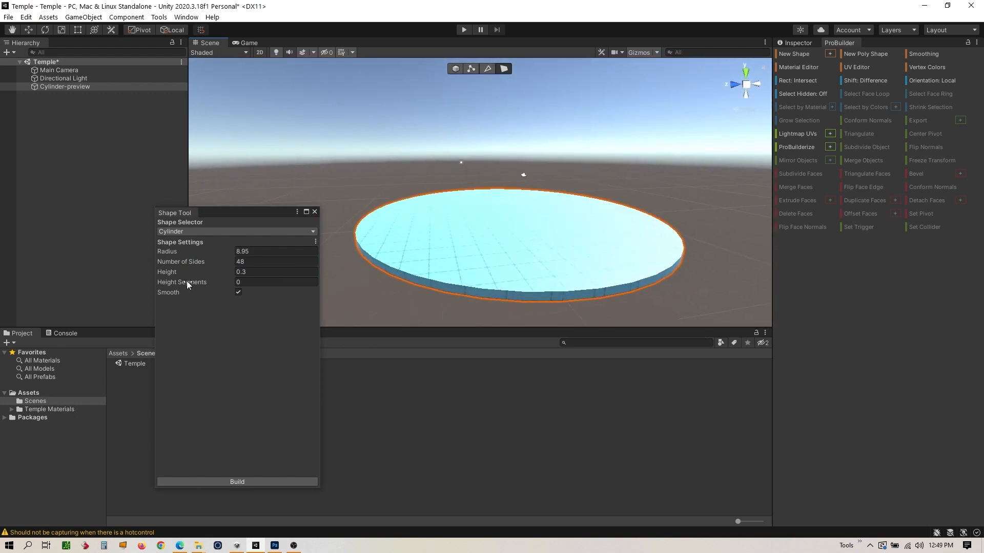
# Preview the Cube and Stair shapes, widening the stair to about 5.54.
pyautogui.click(214, 234)
pyautogui.click(209, 243)
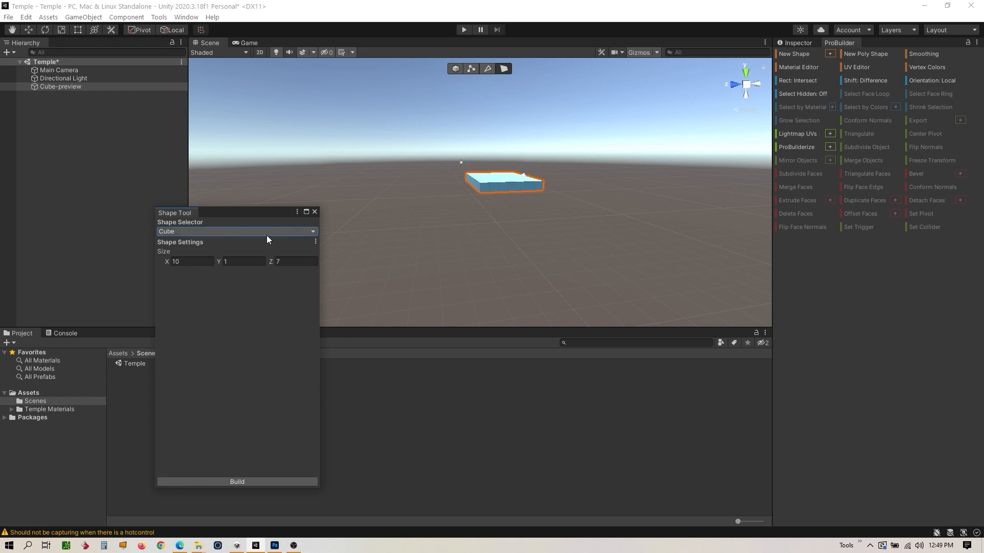
pyautogui.click(234, 231)
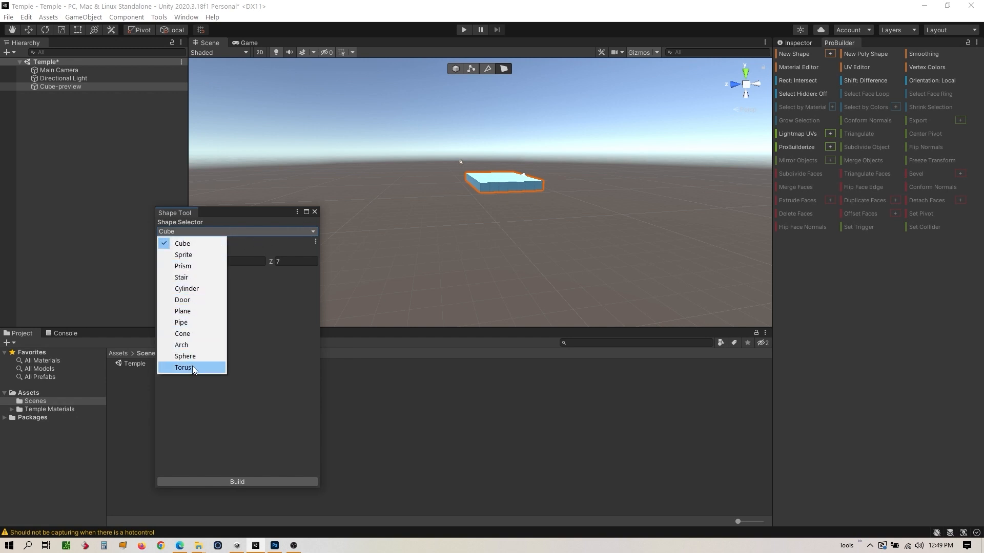
pyautogui.click(191, 278)
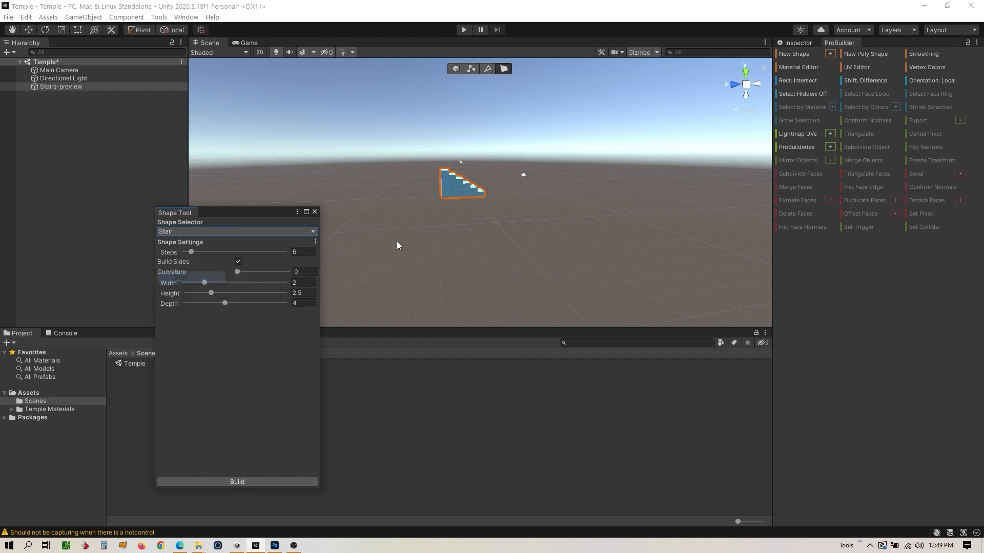
pyautogui.keyDown('alt'); pyautogui.moveTo(483, 226); pyautogui.dragTo(528, 224); pyautogui.keyUp('alt')
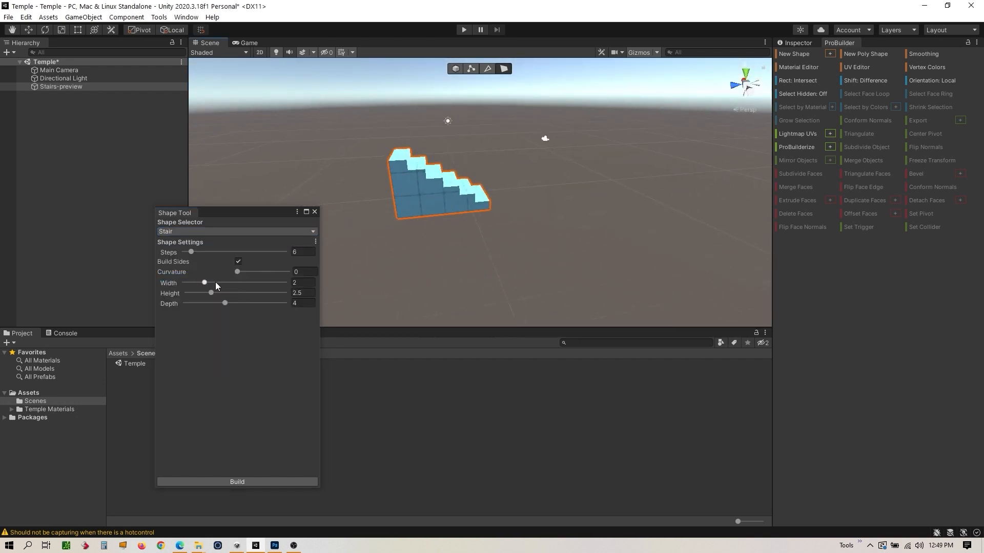
pyautogui.moveTo(216, 282); pyautogui.dragTo(251, 281)
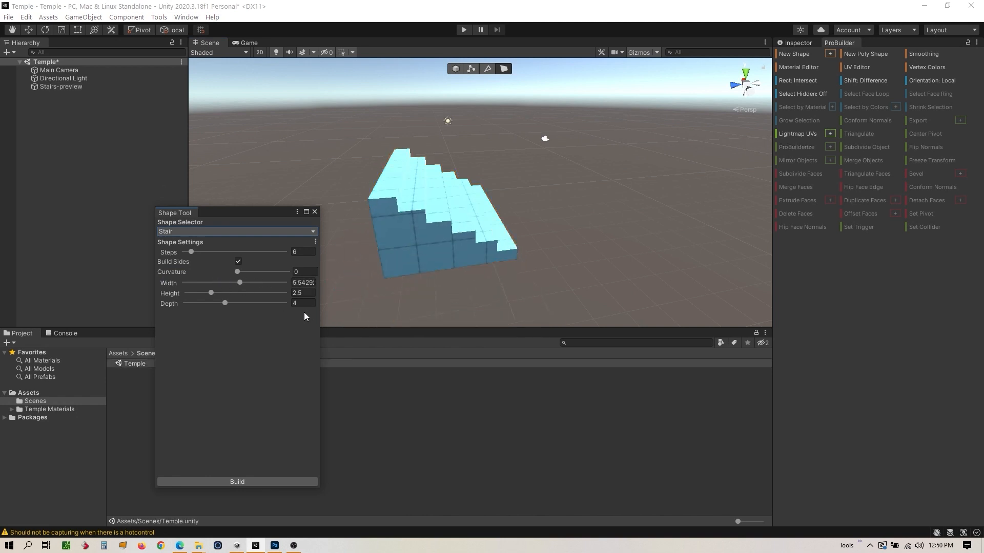
# Set the shape type back to Cylinder and build the cylinder in the scene.
pyautogui.click(242, 232)
pyautogui.click(204, 243)
pyautogui.click(232, 231)
pyautogui.click(198, 288)
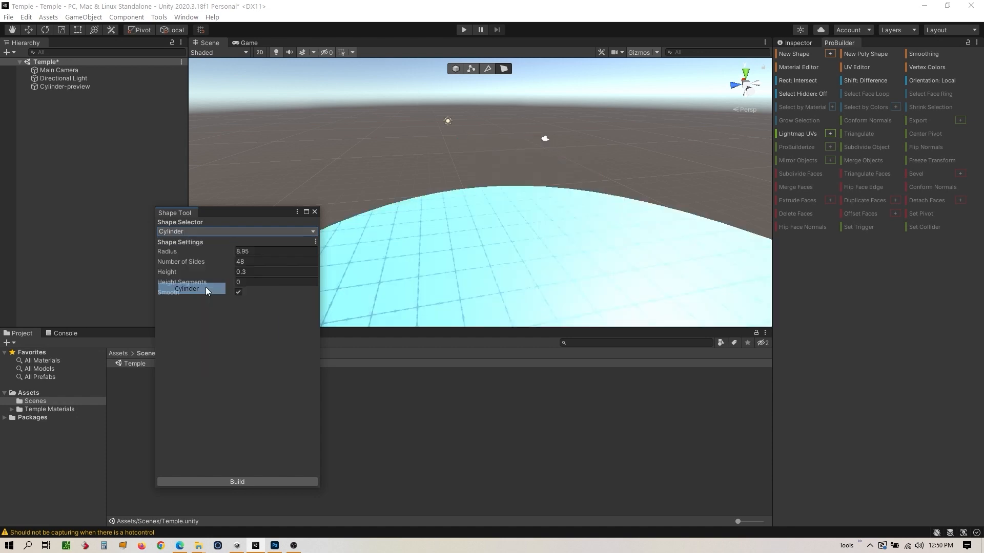
pyautogui.moveTo(502, 281); pyautogui.dragTo(485, 254, button='right')
pyautogui.click(234, 481)
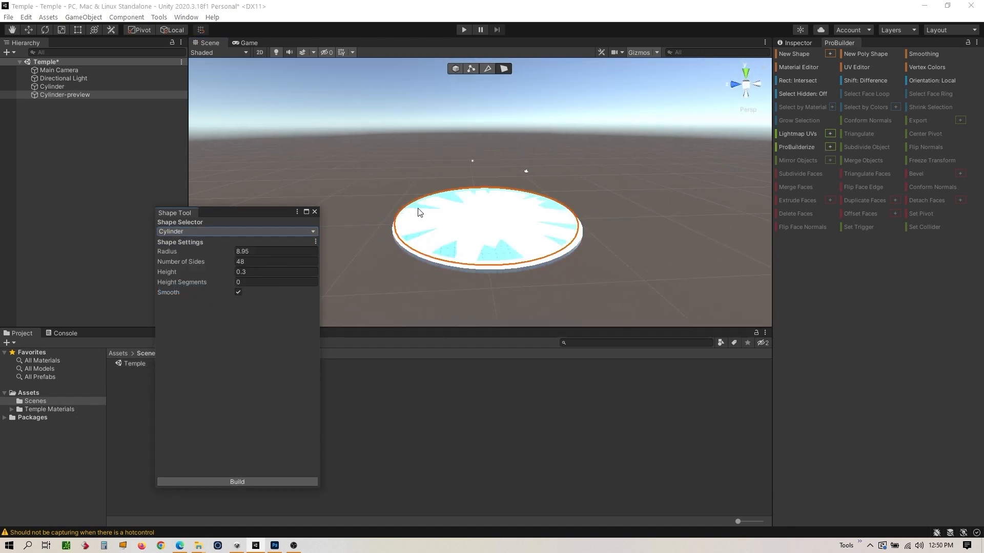
# Preview the Stair and Plane shapes and set the shape type to Cube.
pyautogui.click(218, 231)
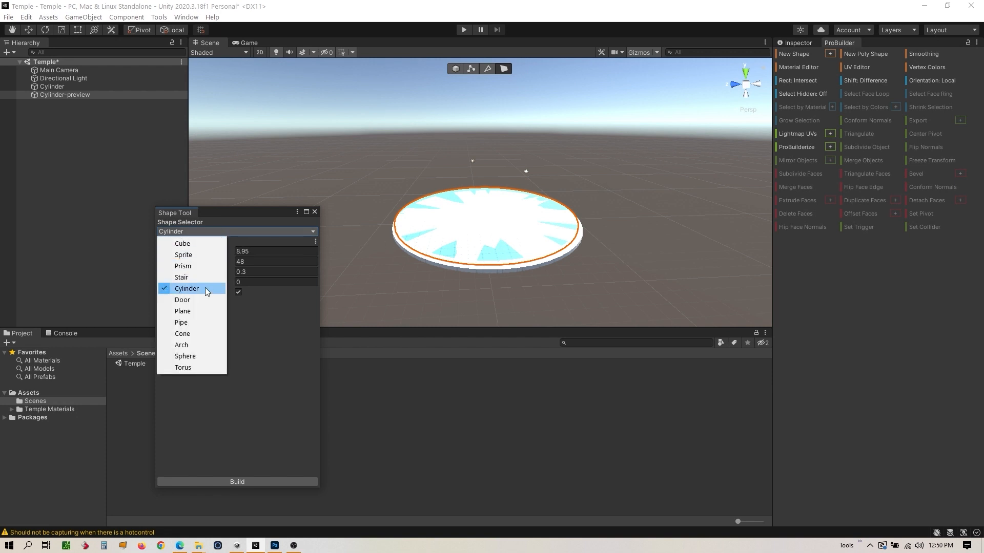
pyautogui.click(200, 275)
pyautogui.click(210, 230)
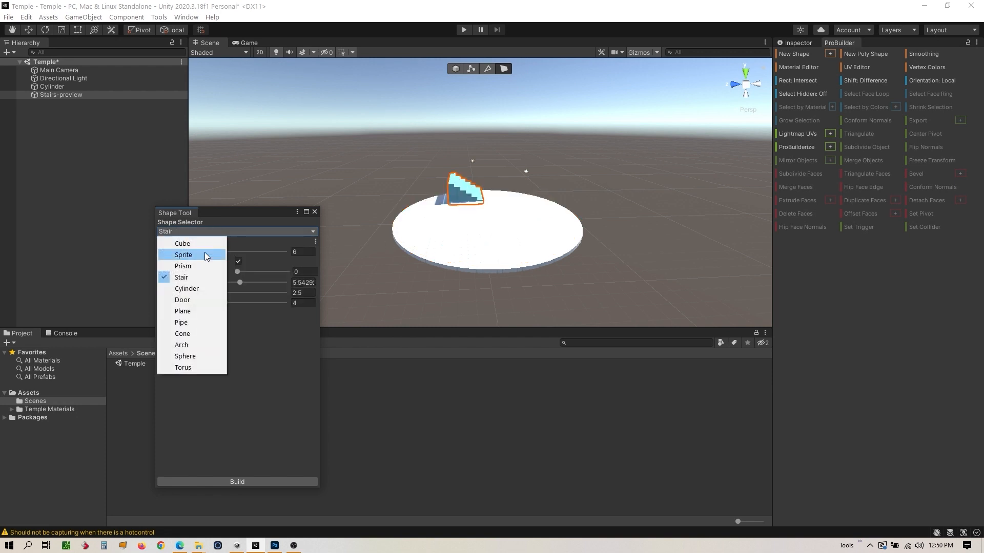
pyautogui.click(198, 312)
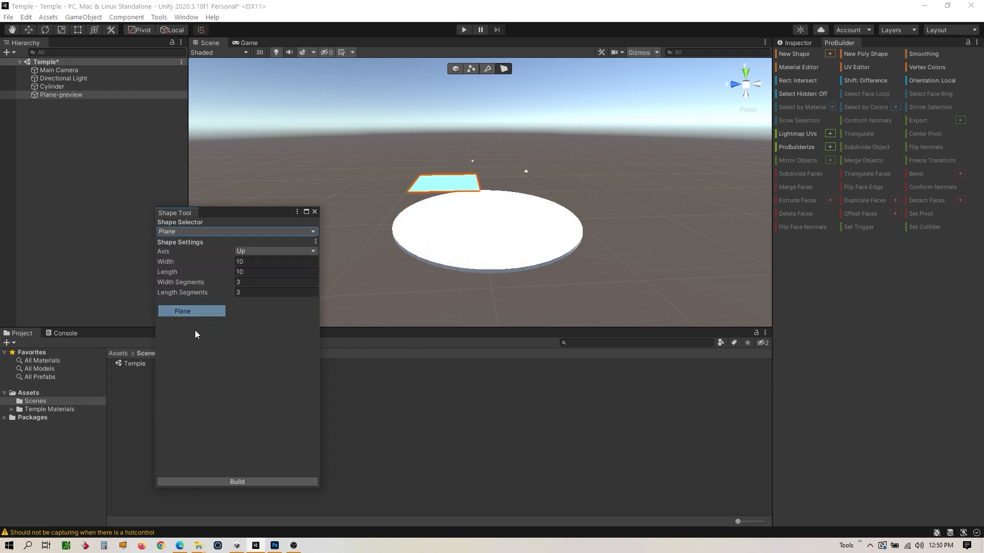
pyautogui.click(209, 231)
pyautogui.click(204, 245)
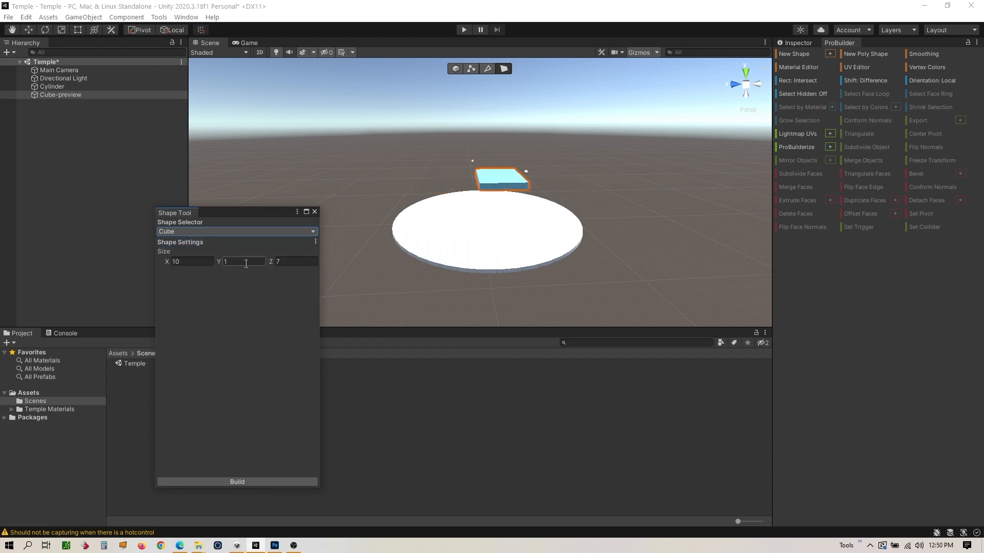
# Try enlarging the cube preview to about 12.1 in X, 9.08 in Y and 7.09 in Z.
pyautogui.keyDown('alt'); pyautogui.moveTo(550, 225); pyautogui.dragTo(327, 252); pyautogui.keyUp('alt')
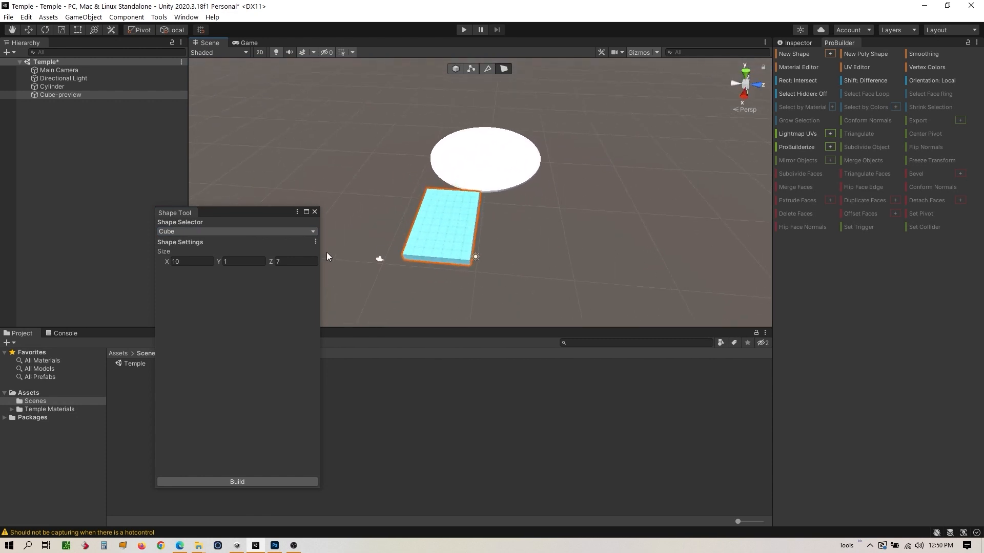
pyautogui.moveTo(167, 262)
pyautogui.mouseDown()
pyautogui.moveTo(200, 262)
pyautogui.moveTo(155, 266)
pyautogui.moveTo(179, 266)
pyautogui.mouseUp()
pyautogui.moveTo(271, 263); pyautogui.dragTo(270, 299)
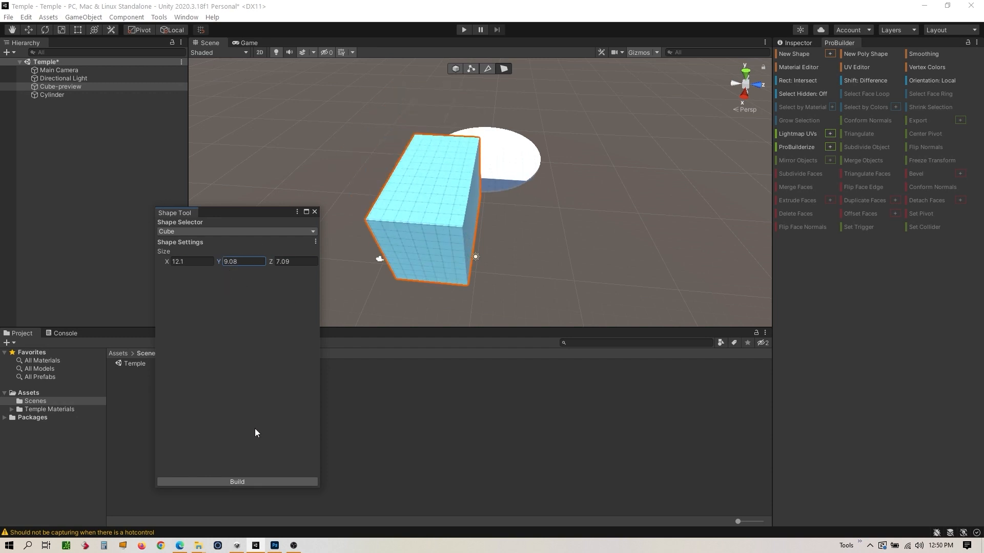
# Set the cube preview's size to 10 in X, 0.001 in Y and 7 in Z.
pyautogui.moveTo(194, 261); pyautogui.dragTo(122, 259)
pyautogui.write('10')
pyautogui.press('Tab')
pyautogui.write('0.001')
pyautogui.press('Tab')
pyautogui.press('BackSpace')
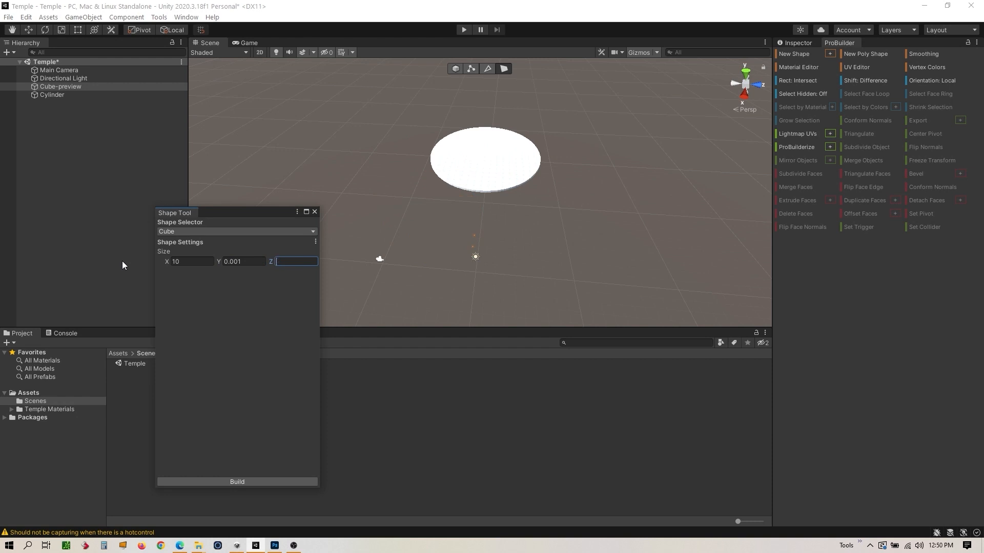
pyautogui.write('7')
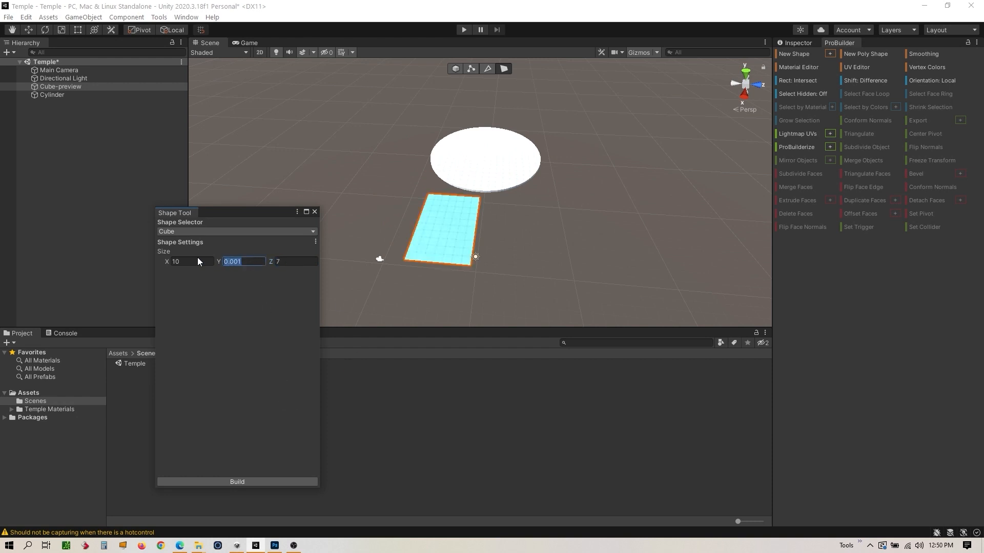
# Set the cube's Y size to 1, build it in the scene and close the Shape Tool.
pyautogui.write('1')
pyautogui.keyDown('alt'); pyautogui.moveTo(463, 285); pyautogui.dragTo(489, 241); pyautogui.keyUp('alt')
pyautogui.scroll(6, 666, 210)
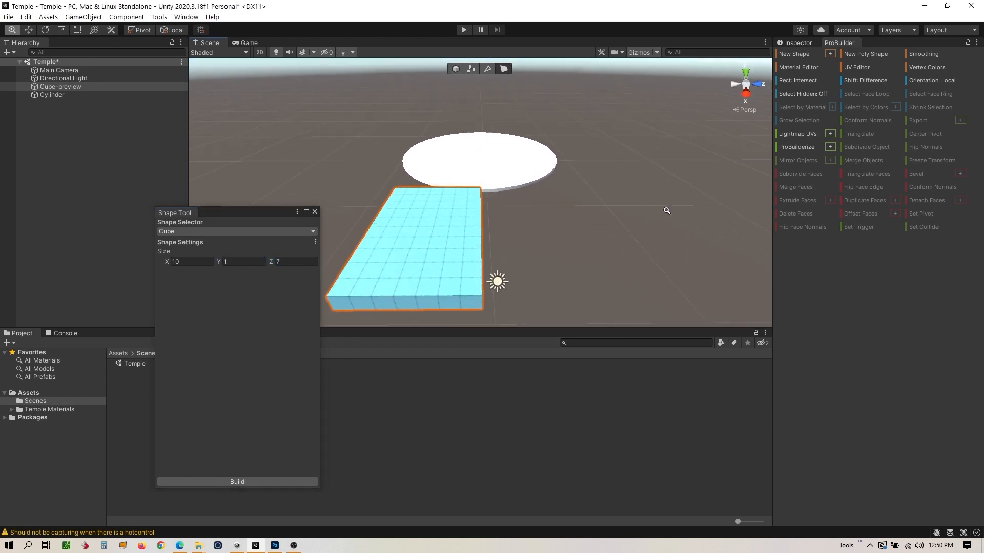
pyautogui.keyDown('alt'); pyautogui.moveTo(665, 211); pyautogui.dragTo(410, 306); pyautogui.keyUp('alt')
pyautogui.click(247, 481)
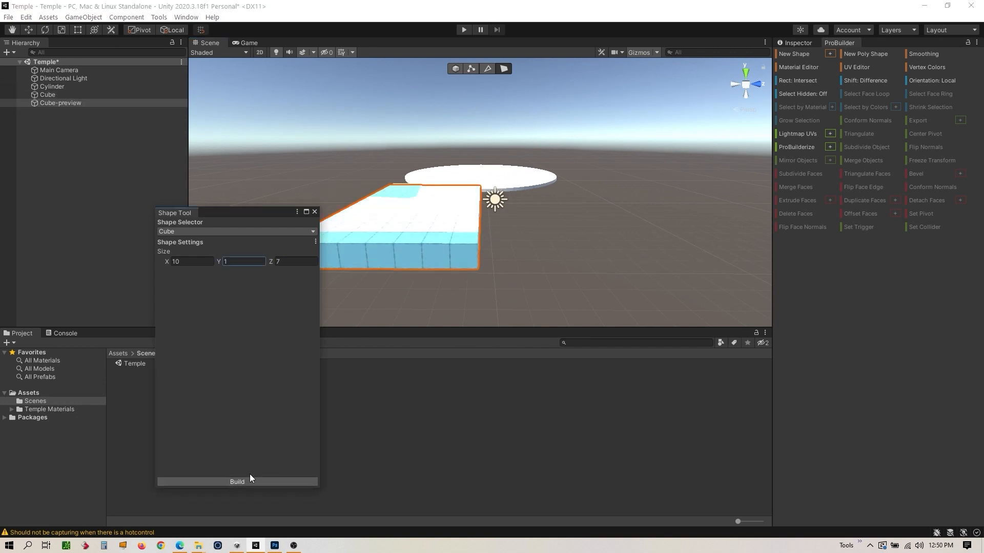
pyautogui.click(315, 212)
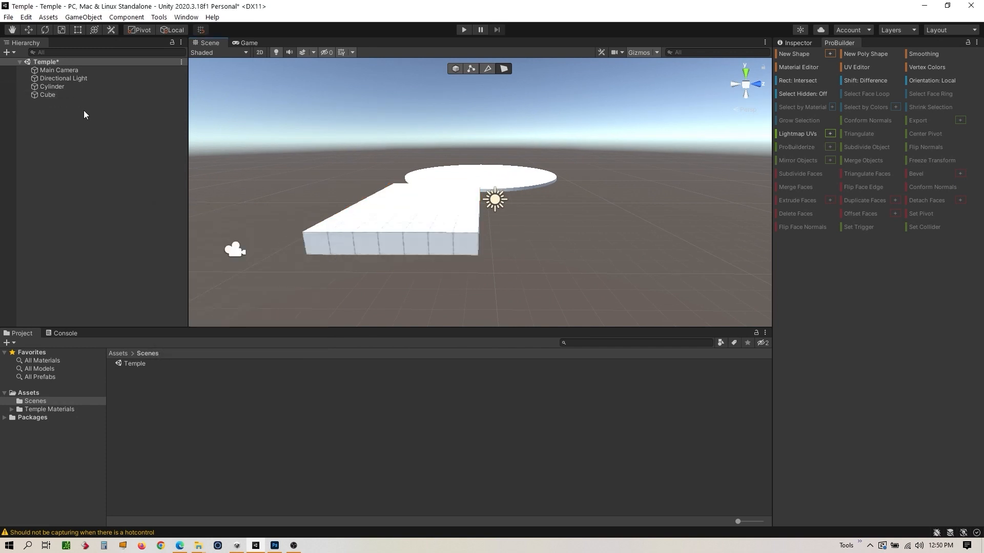
# Try moving the cube's top face sideways toward the cylinder, and undo the move.
pyautogui.keyDown('alt'); pyautogui.moveTo(495, 178); pyautogui.dragTo(342, 276); pyautogui.keyUp('alt')
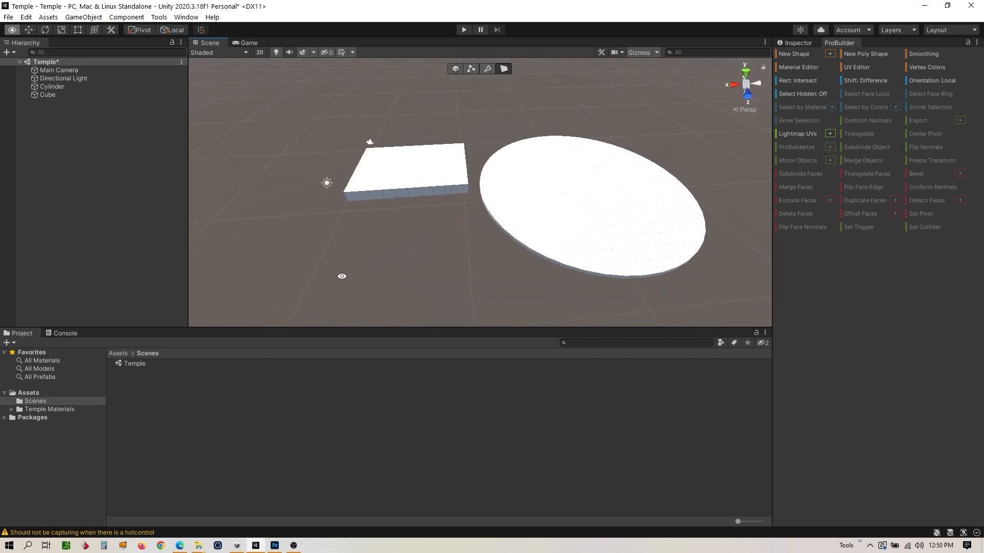
pyautogui.click(428, 185)
pyautogui.moveTo(374, 166); pyautogui.dragTo(540, 175)
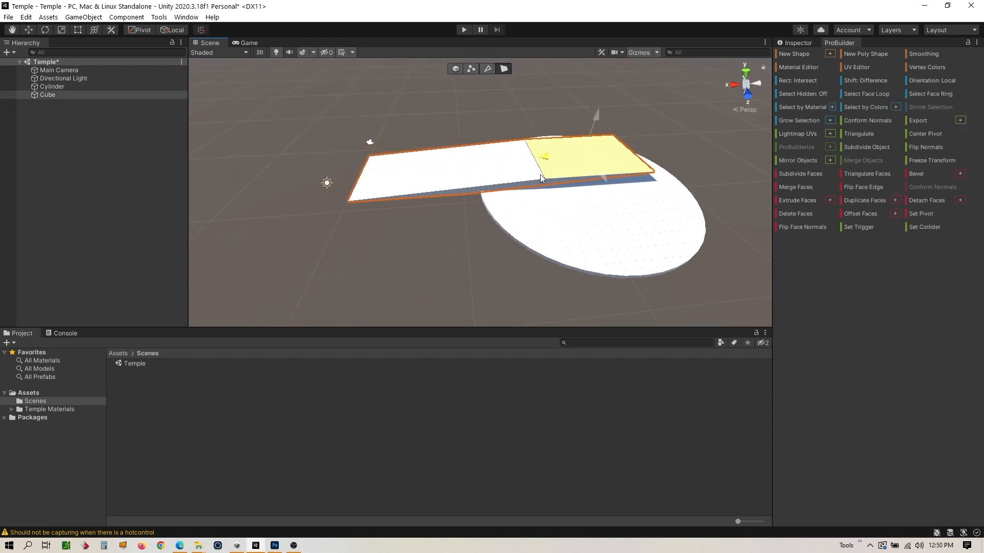
pyautogui.hotkey('ctrl', 'z')
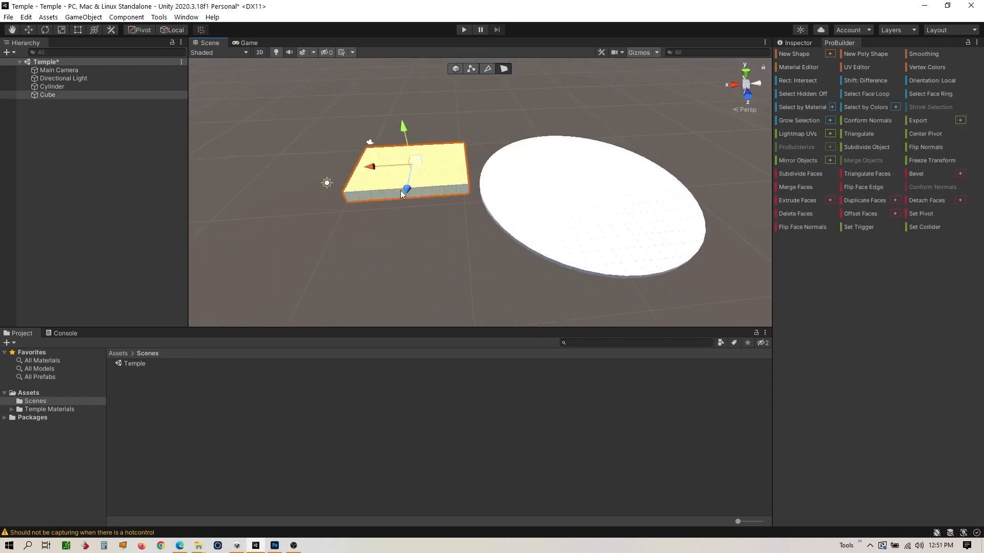
# Switch to object selection and move the whole cube onto the cylinder, to about X -24.82 and Z 3.02.
pyautogui.click(456, 69)
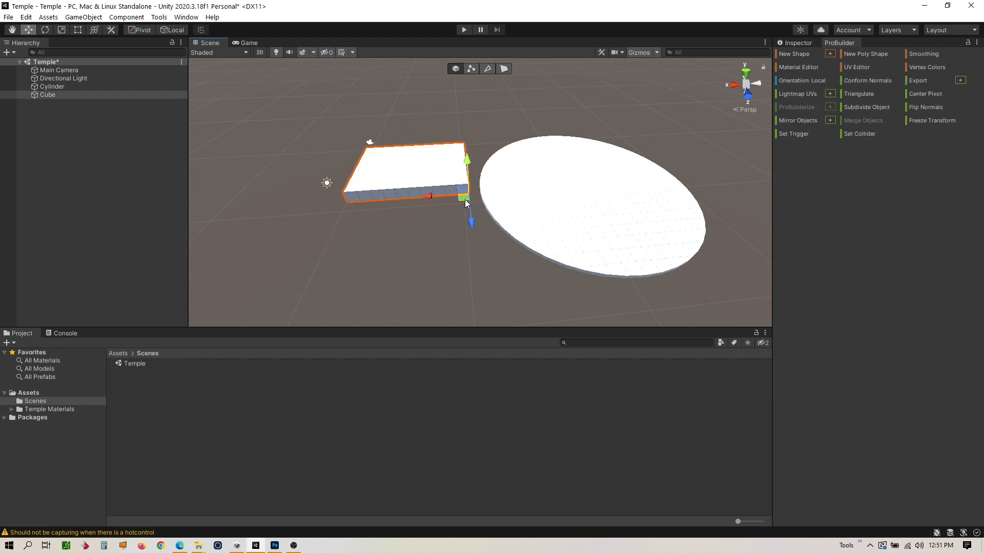
pyautogui.moveTo(465, 204); pyautogui.dragTo(411, 159)
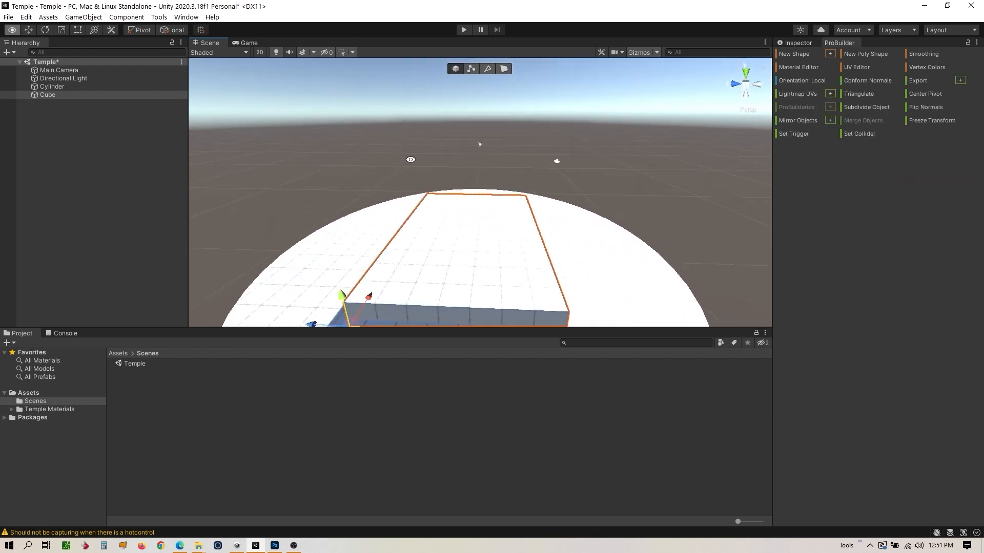
pyautogui.keyDown('alt'); pyautogui.moveTo(616, 238); pyautogui.dragTo(494, 255, button='right'); pyautogui.keyUp('alt')
pyautogui.moveTo(558, 245)
pyautogui.keyDown('alt'); pyautogui.mouseDown()
pyautogui.moveTo(589, 226)
pyautogui.moveTo(543, 236)
pyautogui.mouseUp(); pyautogui.keyUp('alt')
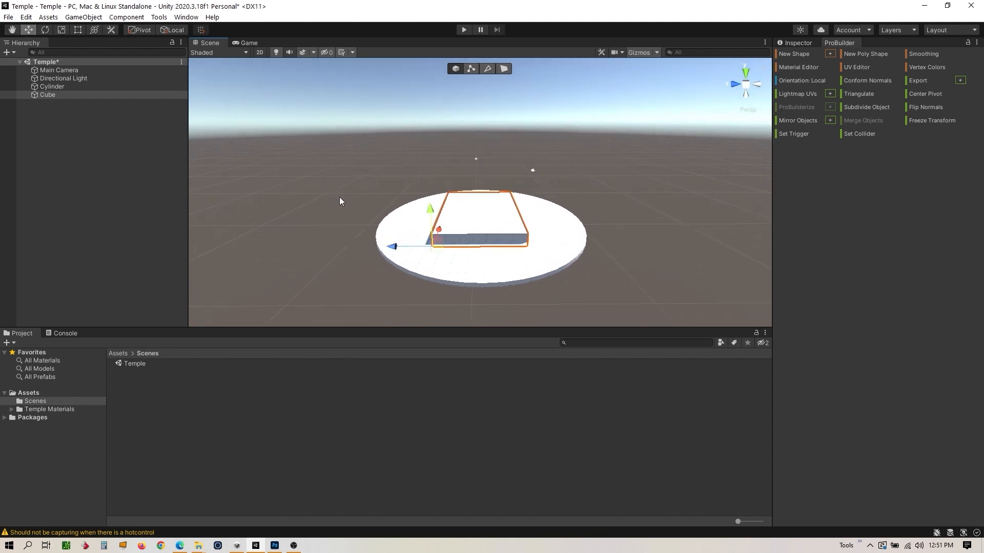
# Lower the Directional Light's intensity to 0.49.
pyautogui.click(105, 78)
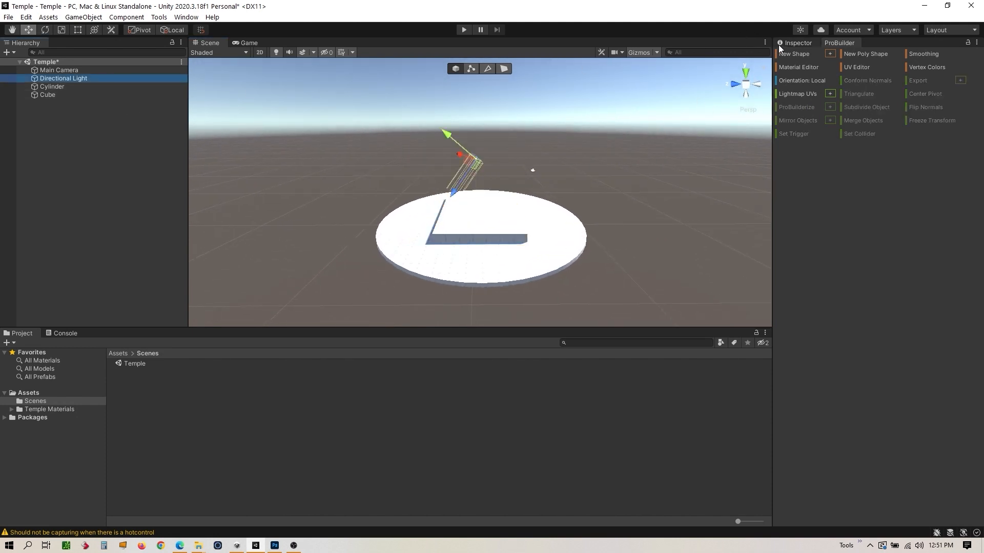
pyautogui.click(794, 43)
pyautogui.moveTo(794, 182); pyautogui.dragTo(781, 181)
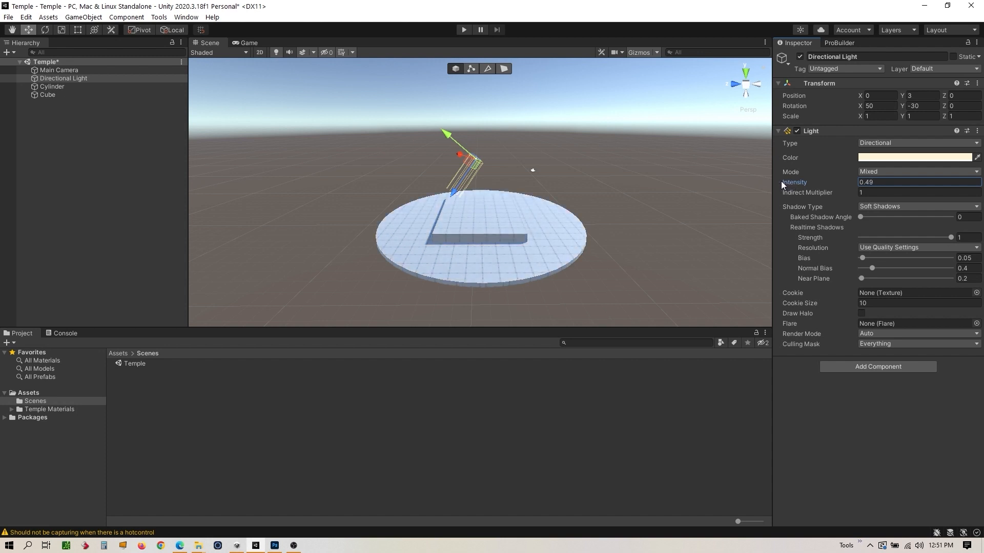
# Select the cube and shift it along X to about -25.41 on the round base.
pyautogui.scroll(5, 669, 207)
pyautogui.keyDown('alt'); pyautogui.moveTo(669, 207); pyautogui.dragTo(687, 210, button='right'); pyautogui.keyUp('alt')
pyautogui.keyDown('alt'); pyautogui.moveTo(687, 210); pyautogui.dragTo(411, 260); pyautogui.keyUp('alt')
pyautogui.keyDown('alt'); pyautogui.moveTo(442, 231); pyautogui.dragTo(578, 232); pyautogui.keyUp('alt')
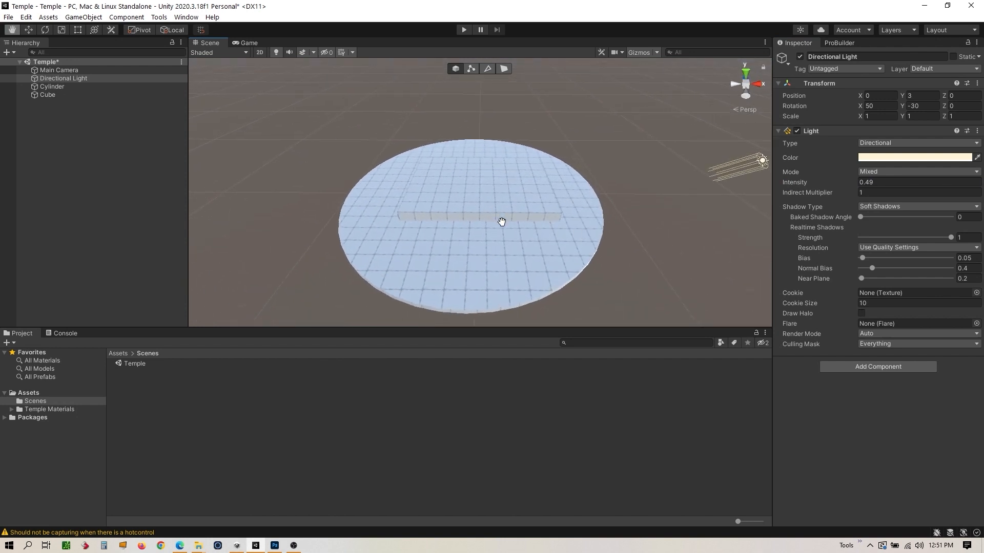
pyautogui.press('w')
pyautogui.click(484, 194)
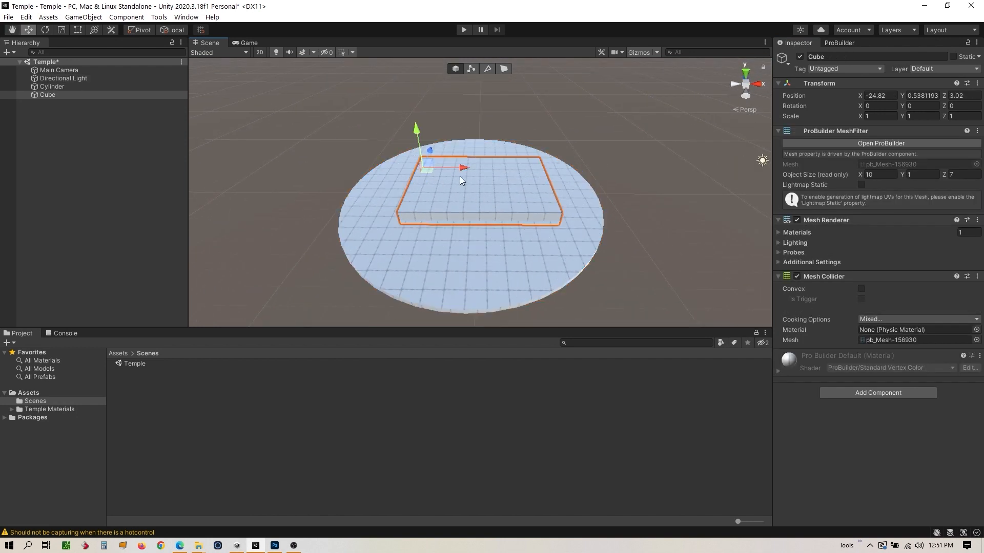
pyautogui.moveTo(460, 176); pyautogui.dragTo(457, 168)
pyautogui.keyDown('alt'); pyautogui.moveTo(457, 168); pyautogui.dragTo(616, 234, button='right'); pyautogui.keyUp('alt')
pyautogui.keyDown('alt'); pyautogui.moveTo(555, 257); pyautogui.dragTo(548, 254); pyautogui.keyUp('alt')
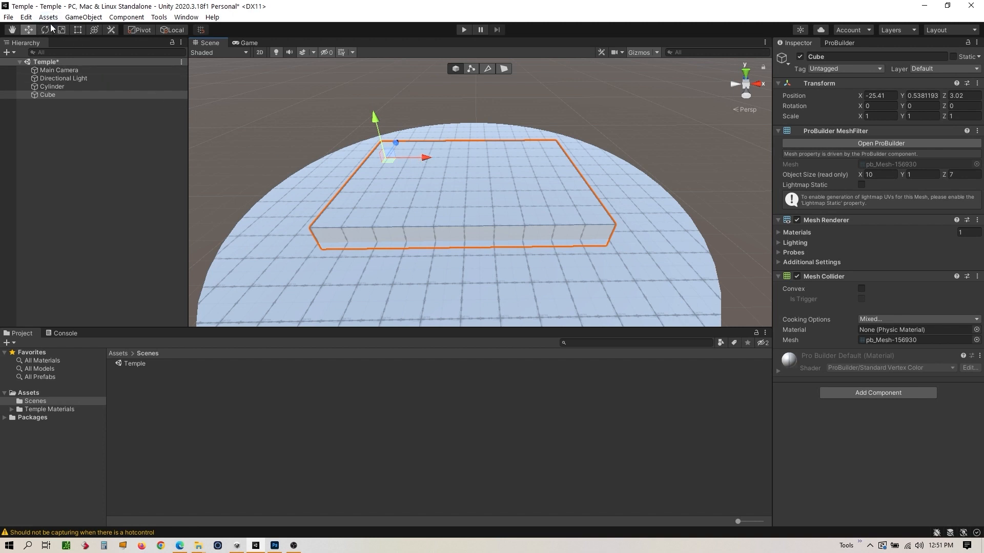
# Scale the cube uniformly to about 1.18 and recentre it on the base at about X -26.02.
pyautogui.click(61, 30)
pyautogui.moveTo(388, 163); pyautogui.dragTo(266, 156)
pyautogui.press('w')
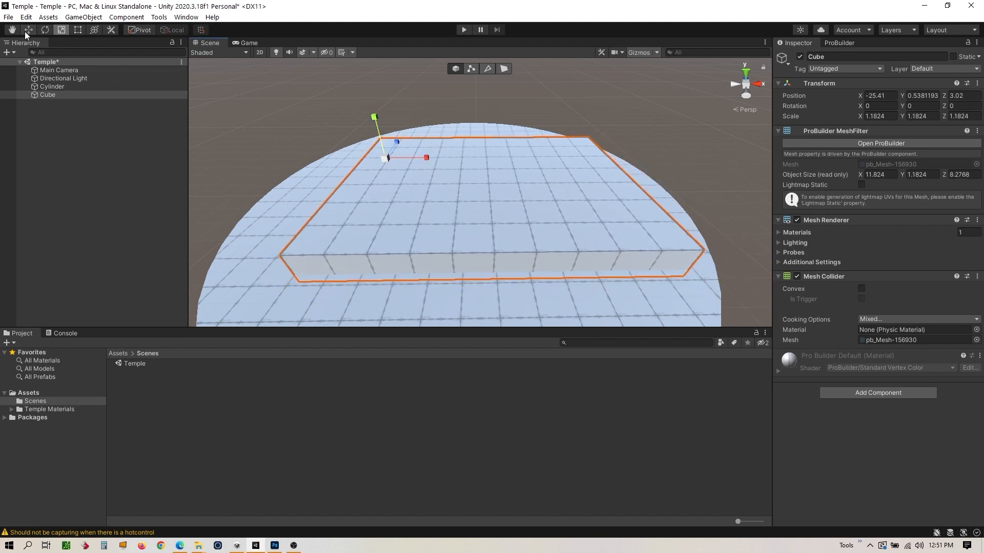
pyautogui.moveTo(424, 163); pyautogui.dragTo(414, 163)
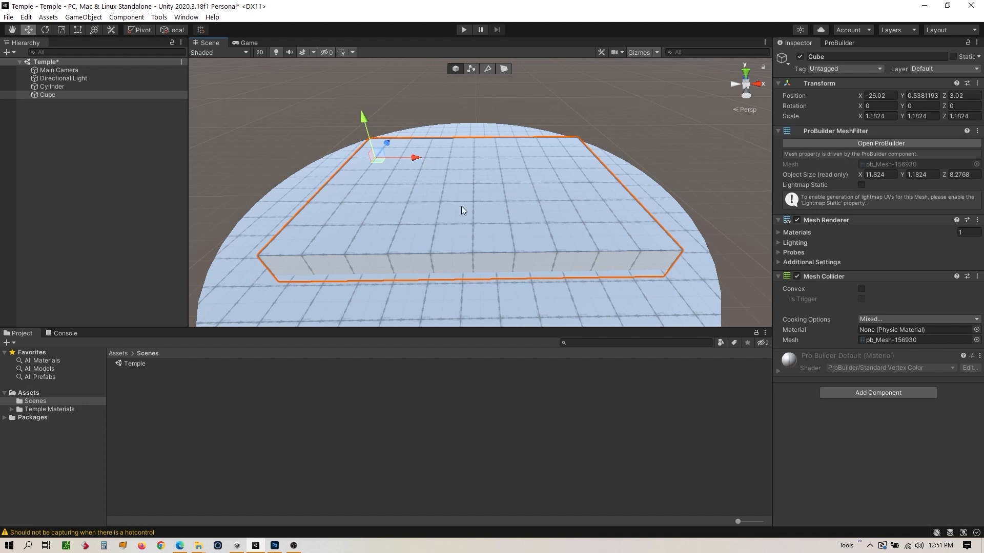
# Switch to face selection and pick single faces on the cylinder and the cube's top and front faces.
pyautogui.click(506, 68)
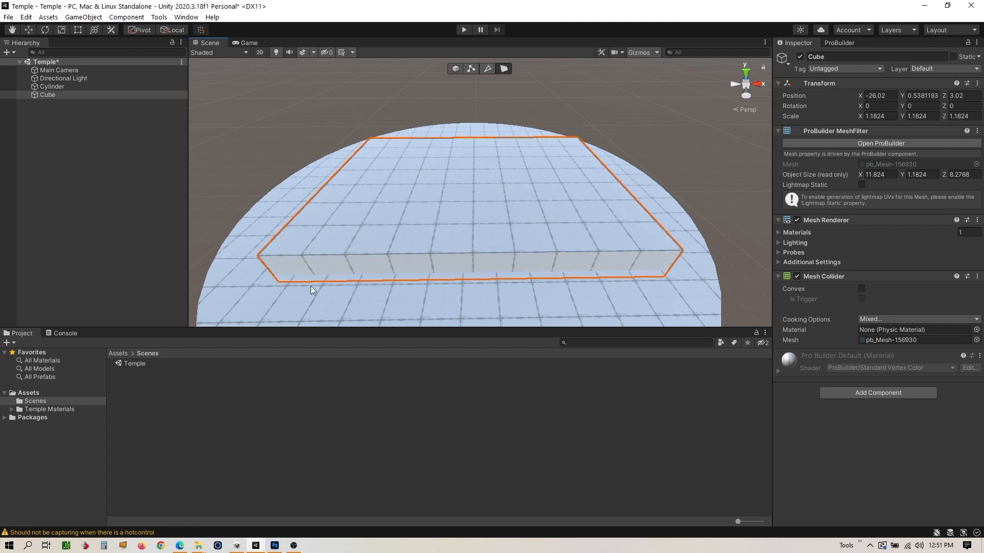
pyautogui.click(334, 297)
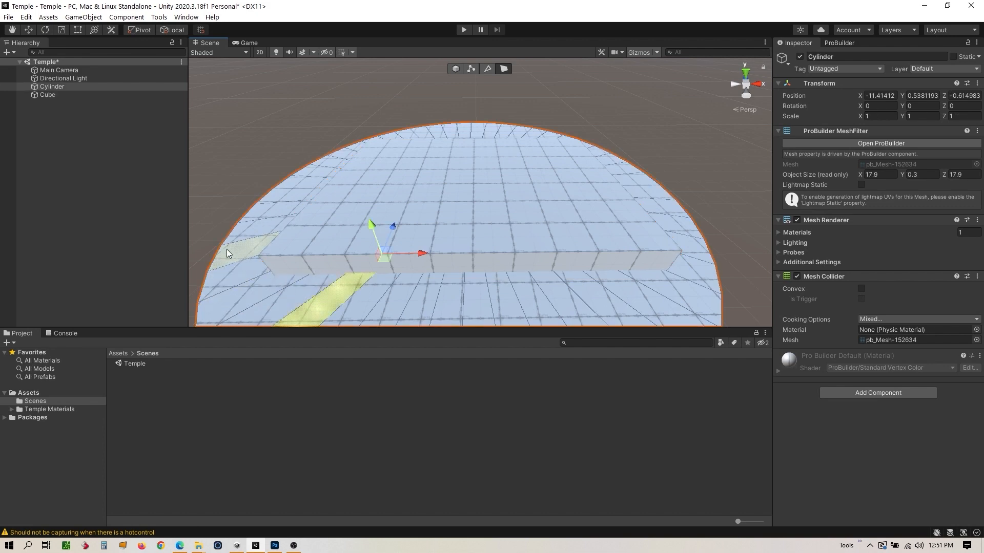
pyautogui.click(491, 199)
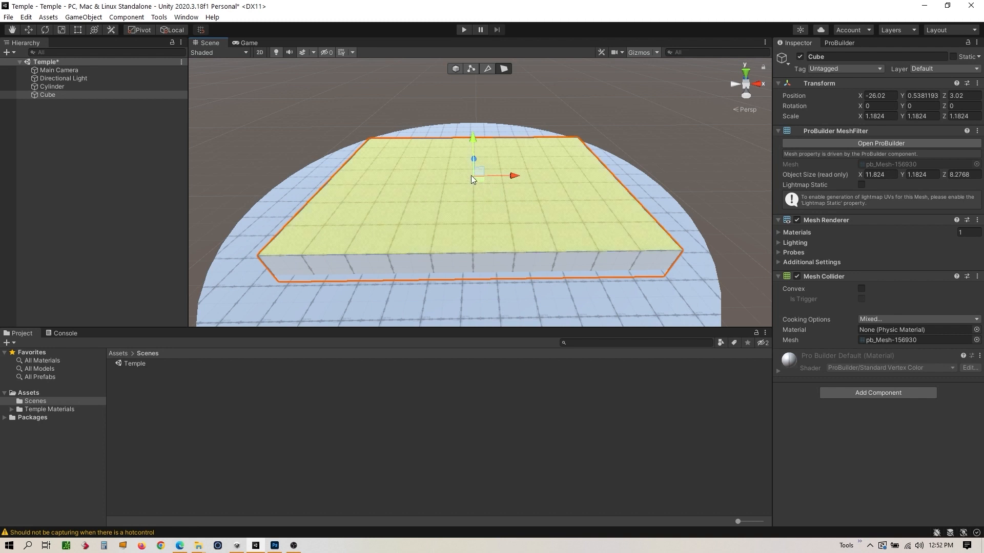
pyautogui.click(485, 261)
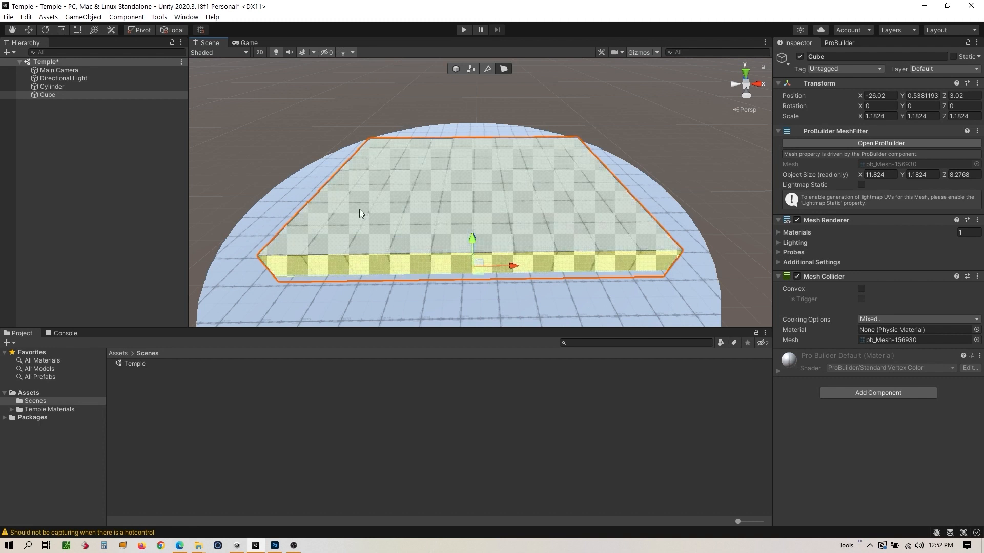
pyautogui.click(490, 189)
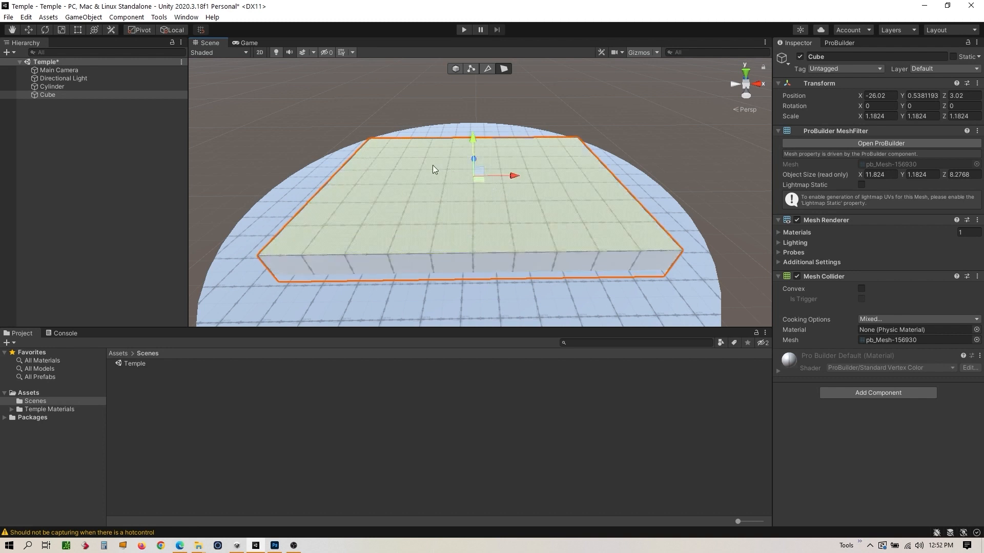
# Switch to edge selection and pick several individual edges on the cube and the cylinder.
pyautogui.click(488, 69)
pyautogui.click(496, 251)
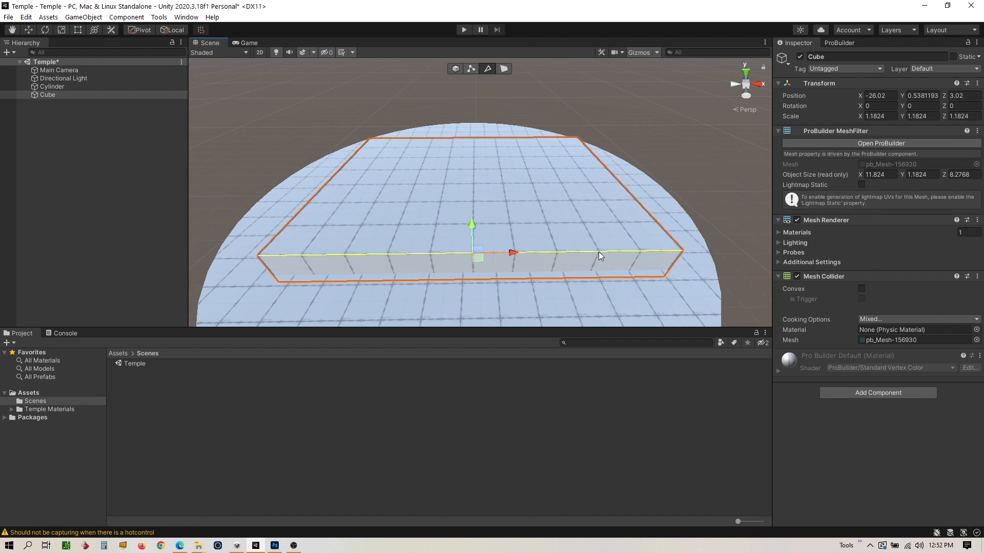
pyautogui.click(645, 210)
pyautogui.click(337, 167)
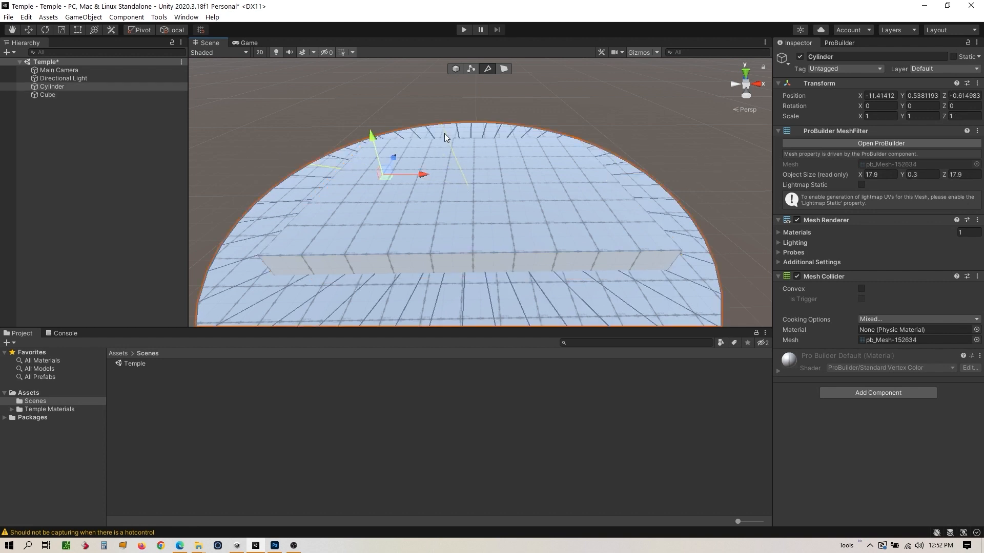
pyautogui.click(444, 139)
pyautogui.click(352, 321)
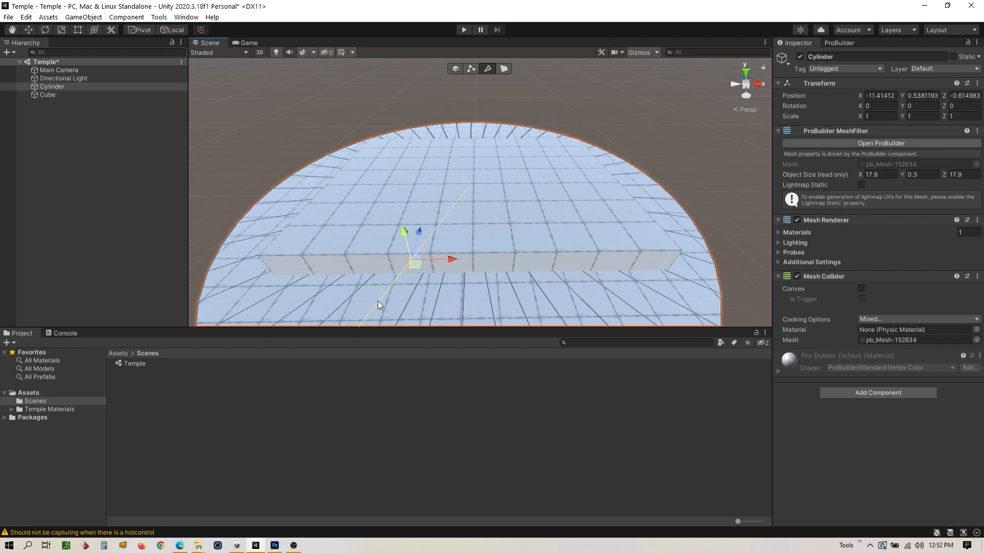
pyautogui.click(321, 300)
pyautogui.click(272, 290)
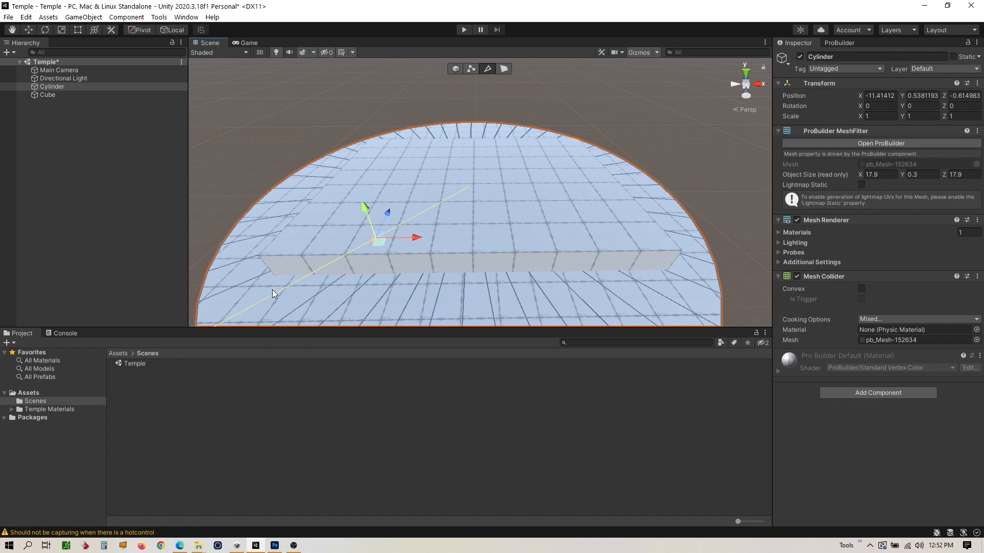
pyautogui.click(247, 276)
# Switch to vertex selection, pick the cube's four top corner vertices one by one, and return to object selection.
pyautogui.click(471, 68)
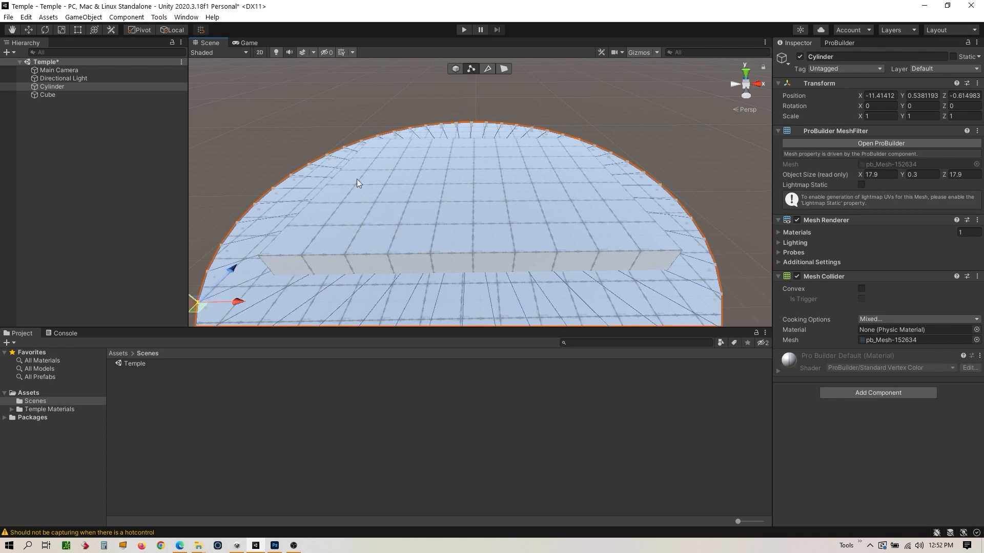
pyautogui.click(362, 167)
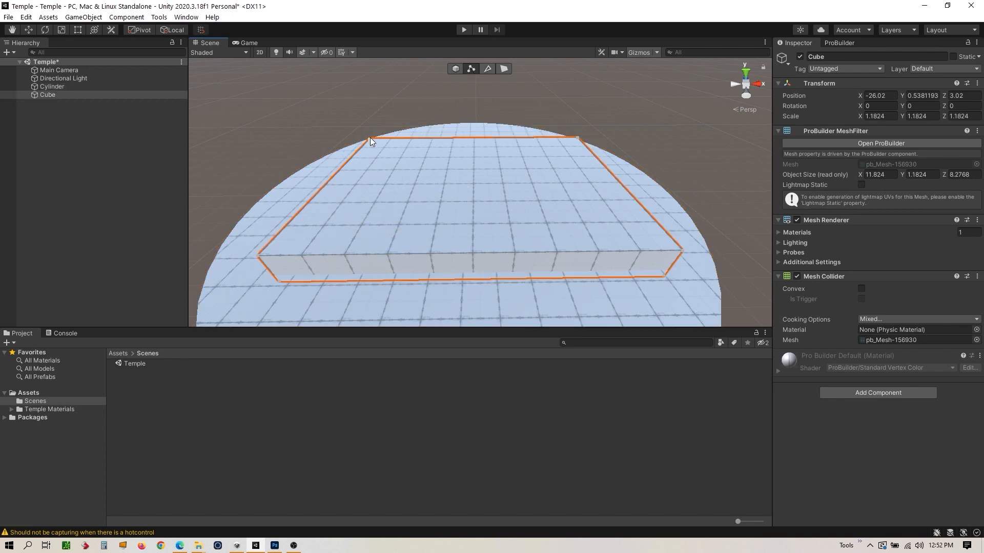
pyautogui.click(370, 137)
pyautogui.click(579, 136)
pyautogui.click(682, 250)
pyautogui.click(257, 255)
pyautogui.click(456, 68)
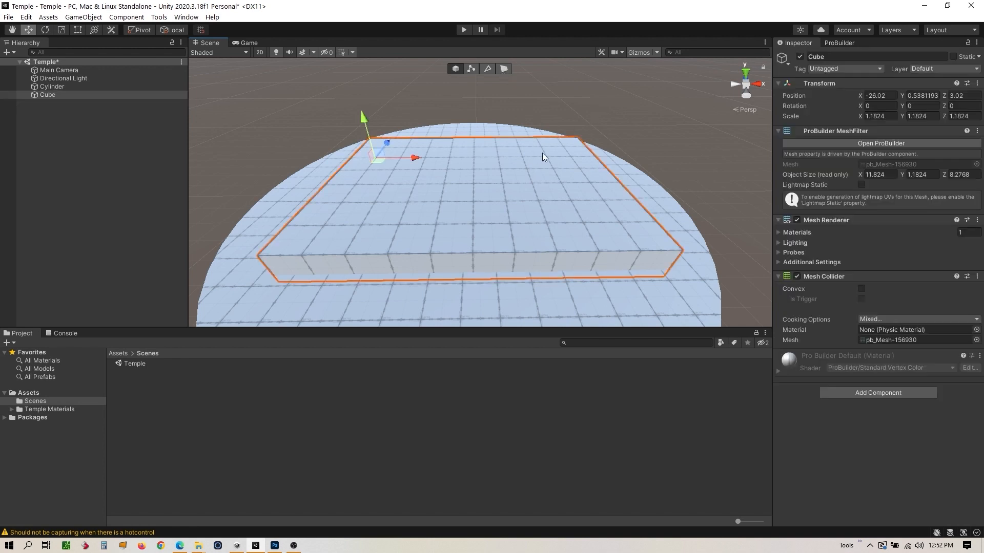
# Select the cube's top face in face selection mode and subdivide the whole cube object with ProBuilder.
pyautogui.click(504, 69)
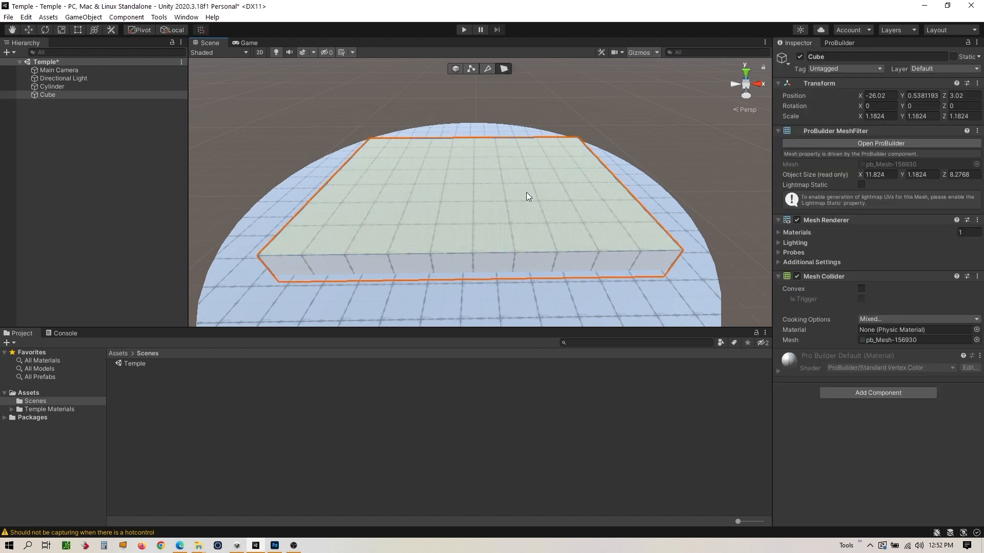
pyautogui.click(518, 197)
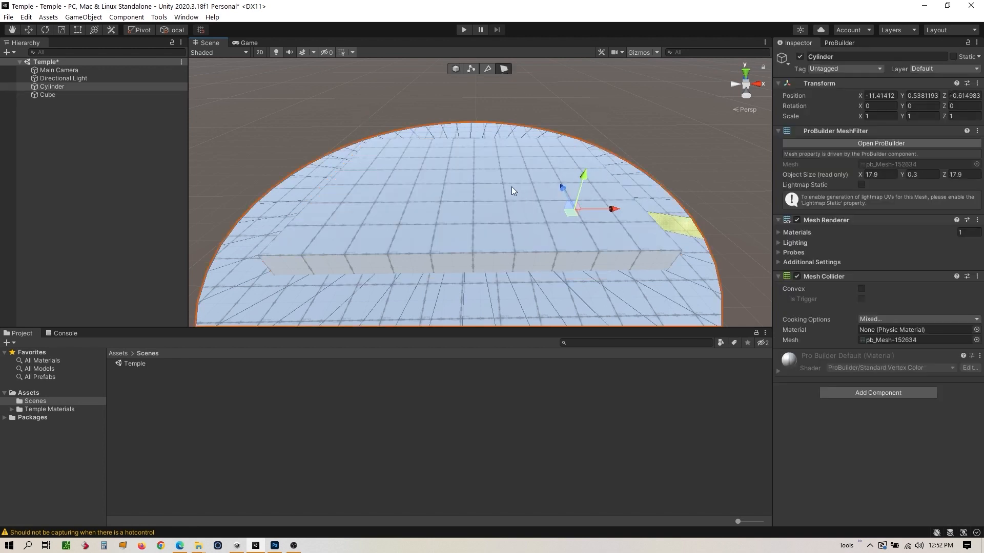
pyautogui.click(583, 156)
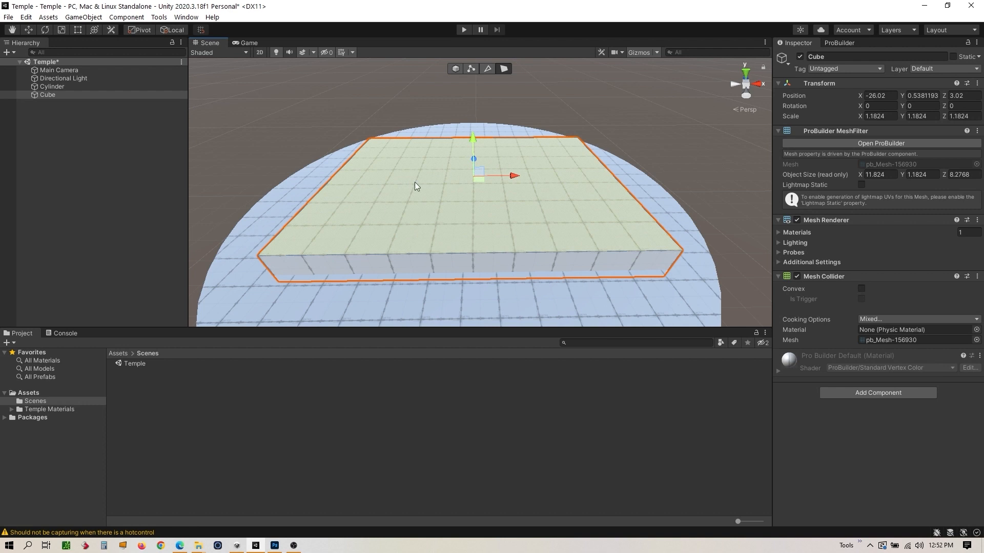
pyautogui.click(836, 44)
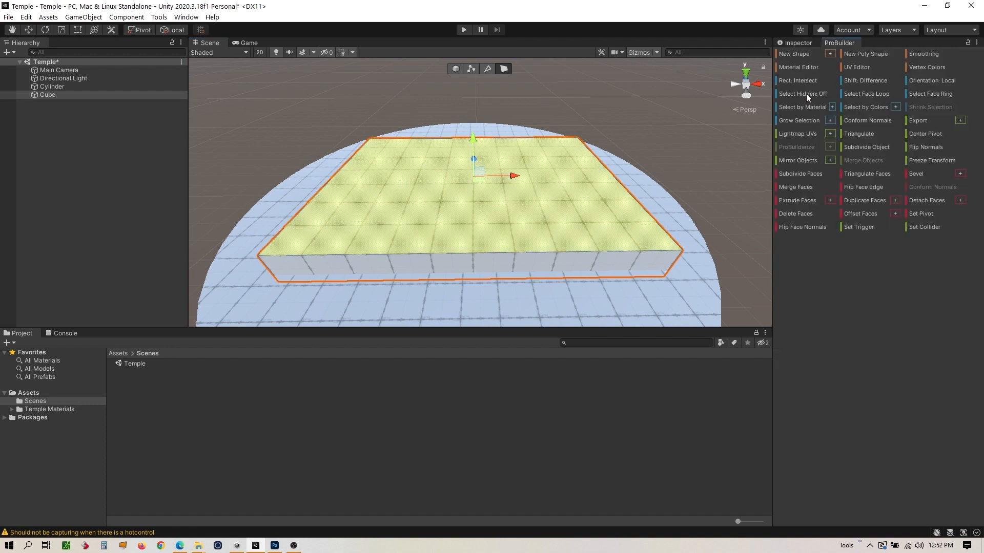
pyautogui.click(863, 147)
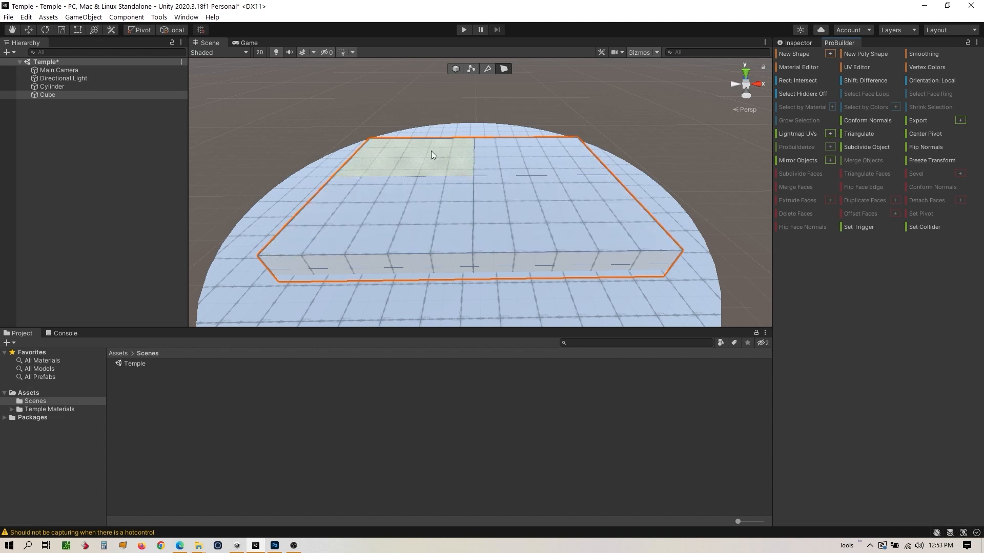
# Subdivide the cube object three more times into a fine grid of faces.
pyautogui.click(859, 147)
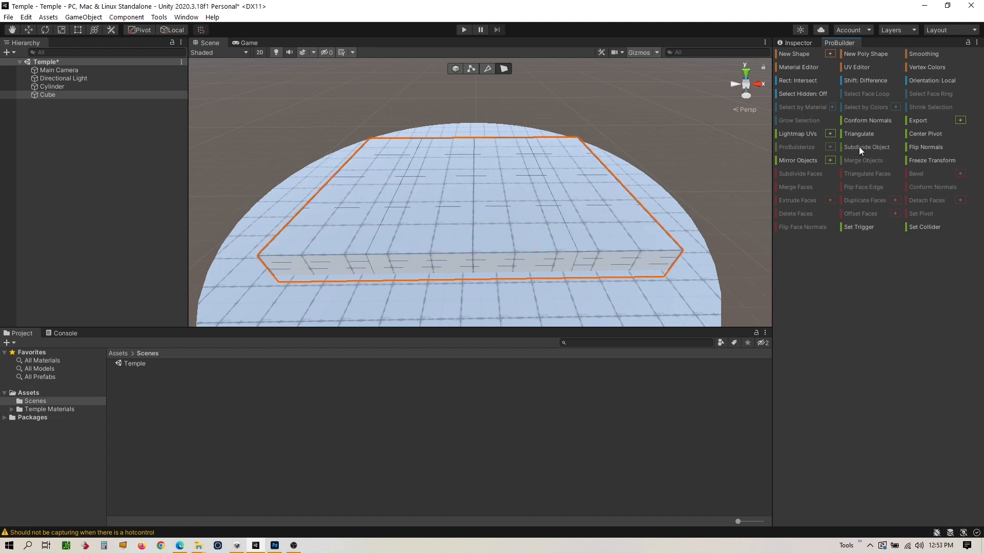
pyautogui.click(862, 146)
pyautogui.click(861, 146)
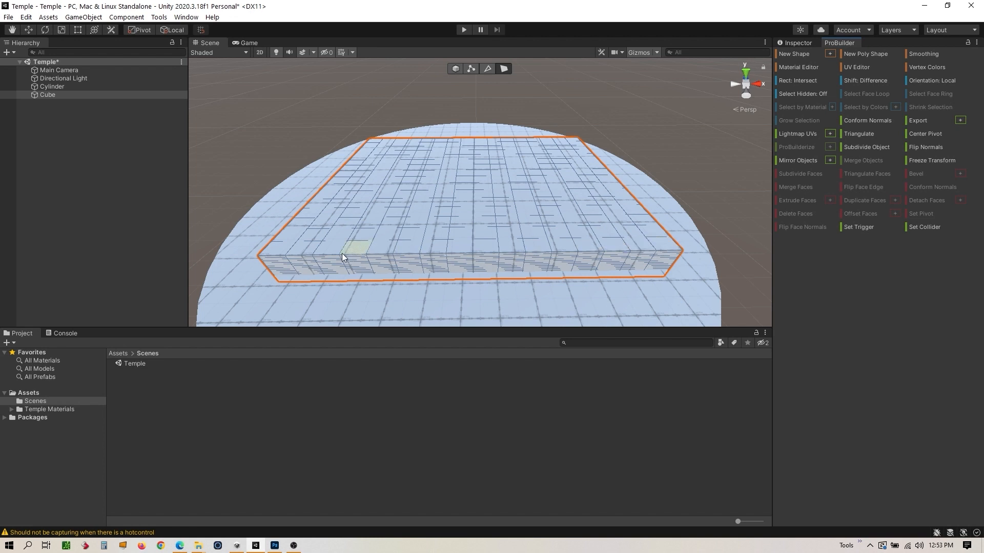
# Select the four corner faces on the slab's top surface together.
pyautogui.click(281, 251)
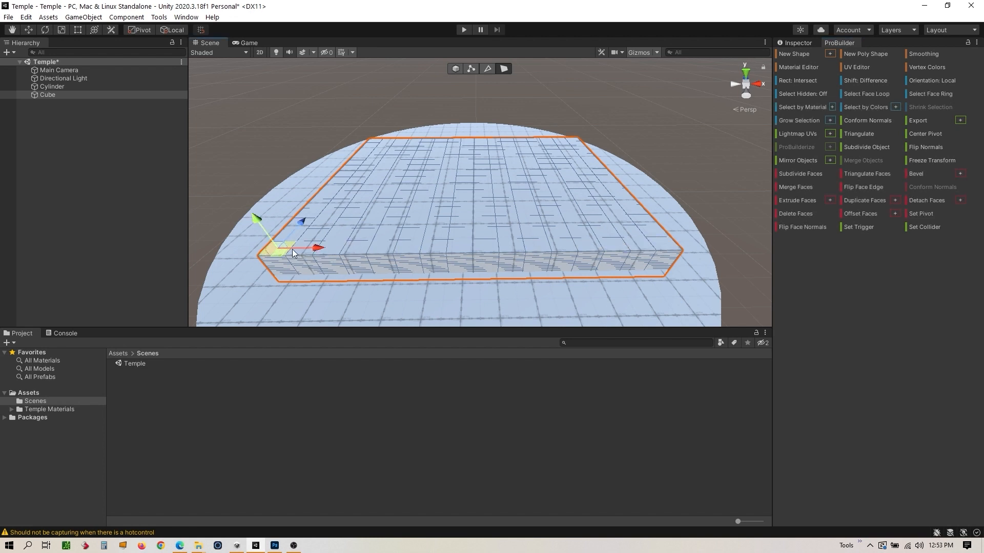
pyautogui.keyDown('shift'); pyautogui.click(572, 139); pyautogui.keyUp('shift')
pyautogui.keyDown('shift'); pyautogui.click(666, 246); pyautogui.keyUp('shift')
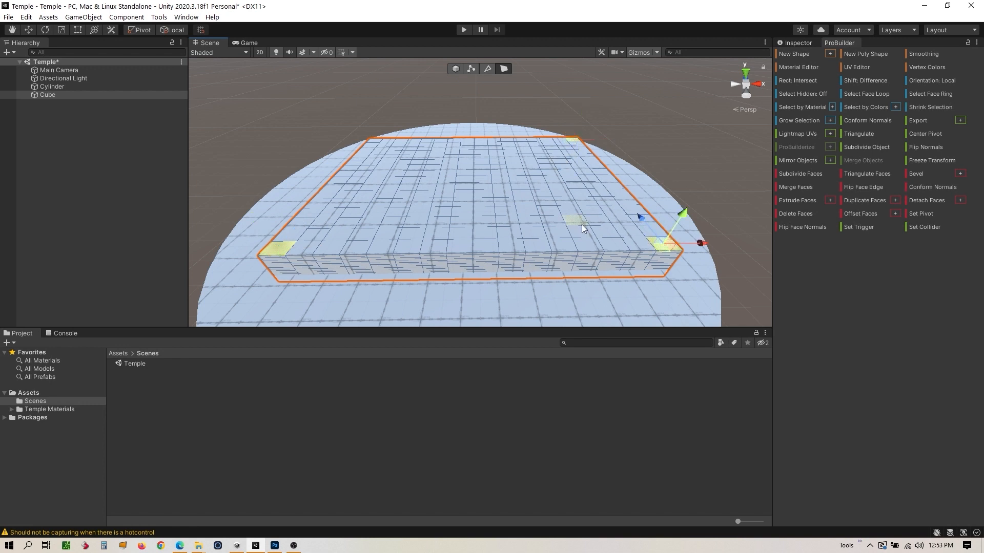
pyautogui.click(372, 149)
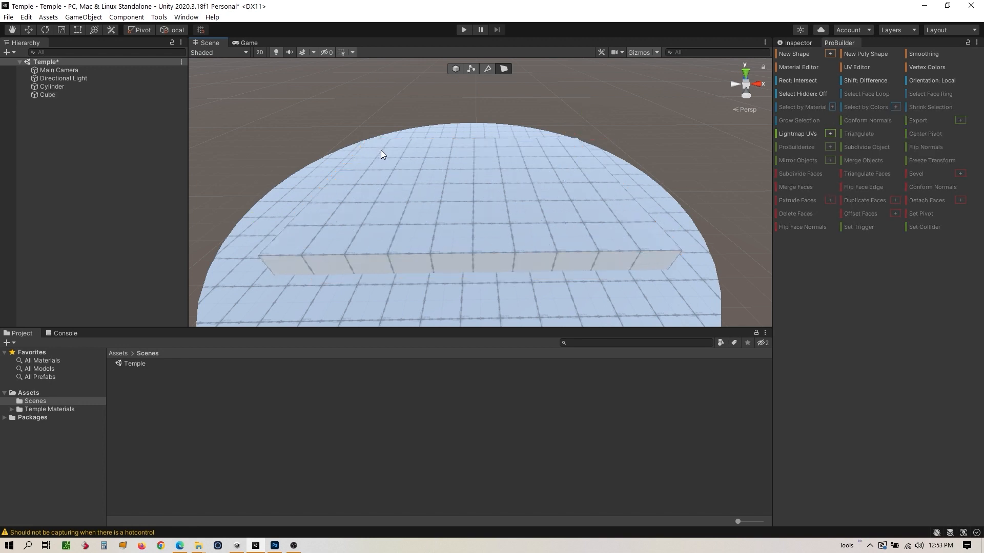
pyautogui.hotkey('ctrl', 'z')
pyautogui.keyDown('shift'); pyautogui.click(373, 142); pyautogui.keyUp('shift')
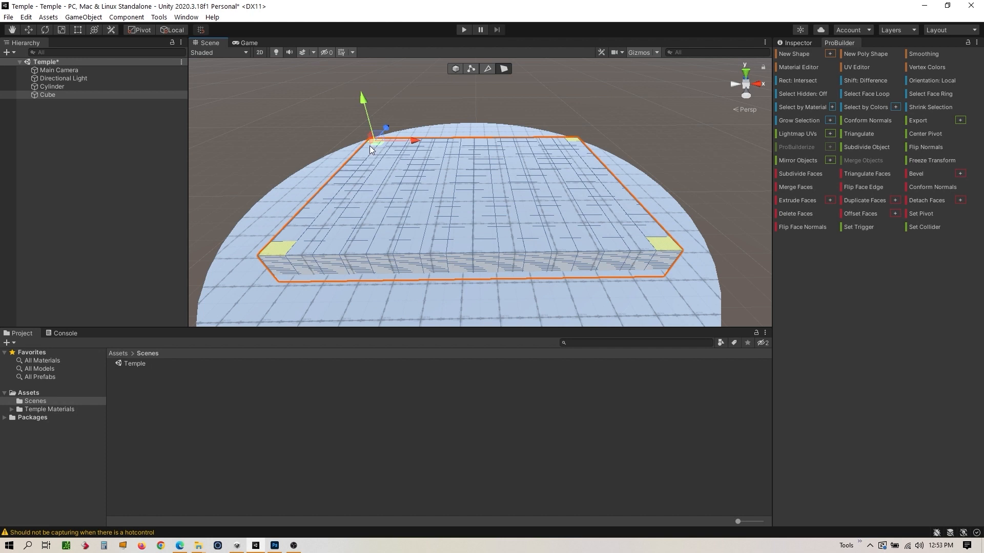
# Add the outermost row of top faces along the slab's left edge to the selection, including the start of the back row.
pyautogui.moveTo(367, 148); pyautogui.dragTo(324, 202)
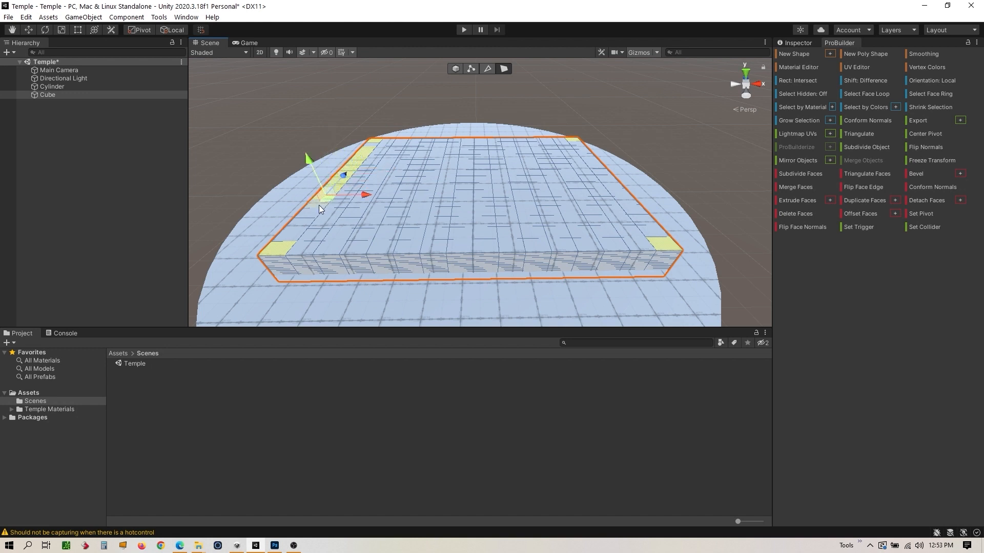
pyautogui.keyDown('shift'); pyautogui.click(315, 207); pyautogui.keyUp('shift')
pyautogui.keyDown('shift'); pyautogui.click(309, 215); pyautogui.keyUp('shift')
pyautogui.keyDown('shift'); pyautogui.click(301, 225); pyautogui.keyUp('shift')
pyautogui.keyDown('shift'); pyautogui.click(289, 236); pyautogui.keyUp('shift')
pyautogui.keyDown('shift'); pyautogui.click(372, 144); pyautogui.keyUp('shift')
pyautogui.keyDown('shift'); pyautogui.click(391, 141); pyautogui.keyUp('shift')
# Add the outermost row of top faces along the slab's right edge to the selection.
pyautogui.keyDown('shift'); pyautogui.click(654, 230); pyautogui.keyUp('shift')
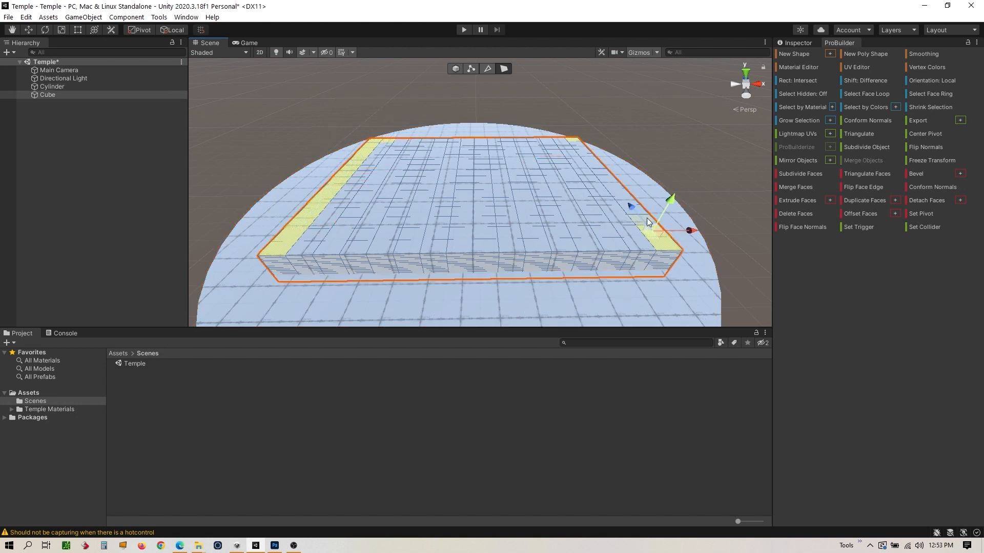
pyautogui.keyDown('shift'); pyautogui.click(578, 144); pyautogui.keyUp('shift')
pyautogui.keyDown('shift'); pyautogui.click(601, 164); pyautogui.keyUp('shift')
pyautogui.keyDown('alt'); pyautogui.moveTo(614, 183); pyautogui.dragTo(425, 243); pyautogui.keyUp('alt')
pyautogui.keyDown('shift'); pyautogui.click(387, 252); pyautogui.keyUp('shift')
pyautogui.keyDown('shift'); pyautogui.click(481, 241); pyautogui.keyUp('shift')
pyautogui.keyDown('shift'); pyautogui.click(514, 237); pyautogui.keyUp('shift')
# Add the outermost row of top faces along the slab's back edge to the selection.
pyautogui.keyDown('shift'); pyautogui.click(568, 213); pyautogui.keyUp('shift')
pyautogui.keyDown('shift'); pyautogui.click(538, 171); pyautogui.keyUp('shift')
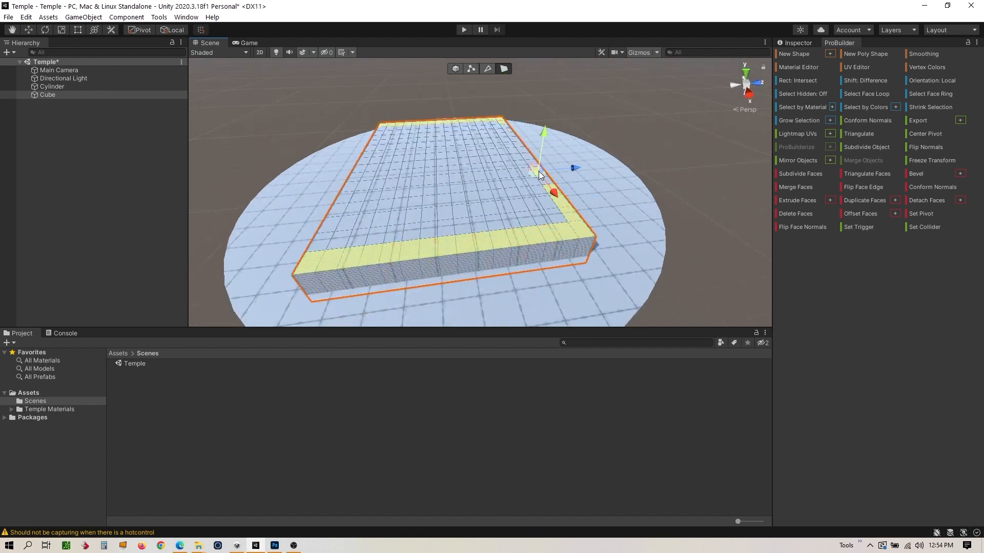
pyautogui.keyDown('alt'); pyautogui.moveTo(541, 175); pyautogui.dragTo(410, 190); pyautogui.keyUp('alt')
pyautogui.keyDown('shift'); pyautogui.click(545, 179); pyautogui.keyUp('shift')
pyautogui.keyDown('shift'); pyautogui.click(597, 165); pyautogui.keyUp('shift')
# Add the front-edge top faces on both sides to the selection, leaving a doorway gap unselected in the middle.
pyautogui.keyDown('alt'); pyautogui.moveTo(599, 172); pyautogui.dragTo(323, 195); pyautogui.keyUp('alt')
pyautogui.keyDown('shift'); pyautogui.click(388, 239); pyautogui.keyUp('shift')
pyautogui.keyDown('shift'); pyautogui.click(414, 238); pyautogui.keyUp('shift')
pyautogui.keyDown('shift'); pyautogui.click(595, 232); pyautogui.keyUp('shift')
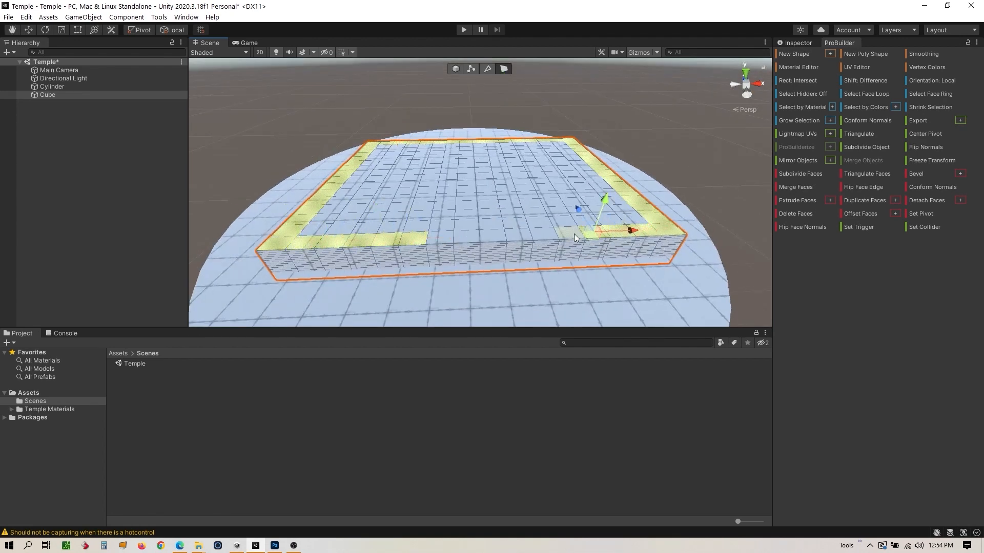
pyautogui.keyDown('shift'); pyautogui.click(574, 233); pyautogui.keyUp('shift')
pyautogui.keyDown('shift'); pyautogui.click(413, 238); pyautogui.keyUp('shift')
pyautogui.keyDown('alt'); pyautogui.moveTo(538, 236); pyautogui.dragTo(535, 274); pyautogui.keyUp('alt')
pyautogui.keyDown('alt'); pyautogui.moveTo(550, 307); pyautogui.dragTo(559, 271); pyautogui.keyUp('alt')
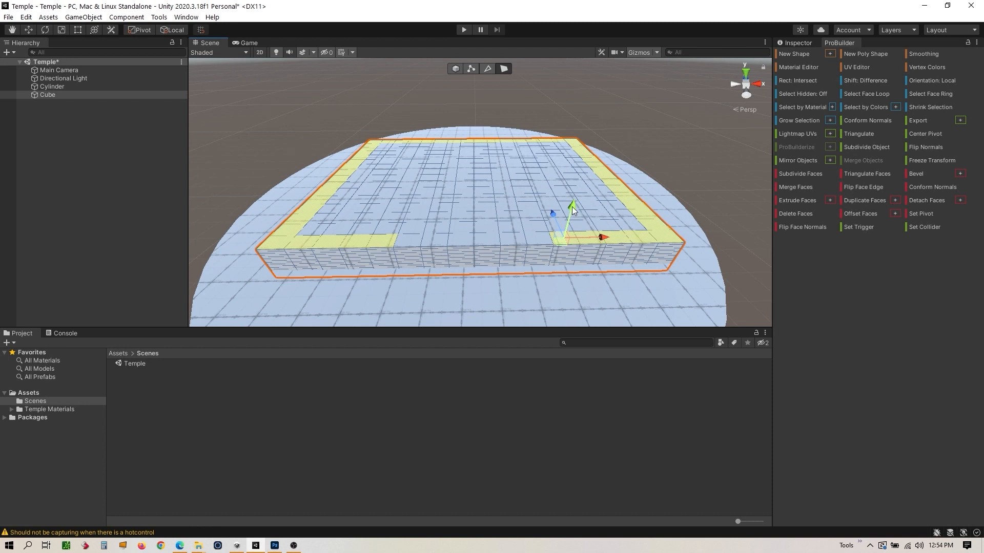
# Try extruding the selected rim faces upward freehand, then transforming them with the move, rotate and scale tools.
pyautogui.keyDown('shift'); pyautogui.moveTo(574, 208); pyautogui.dragTo(597, 127); pyautogui.keyUp('shift')
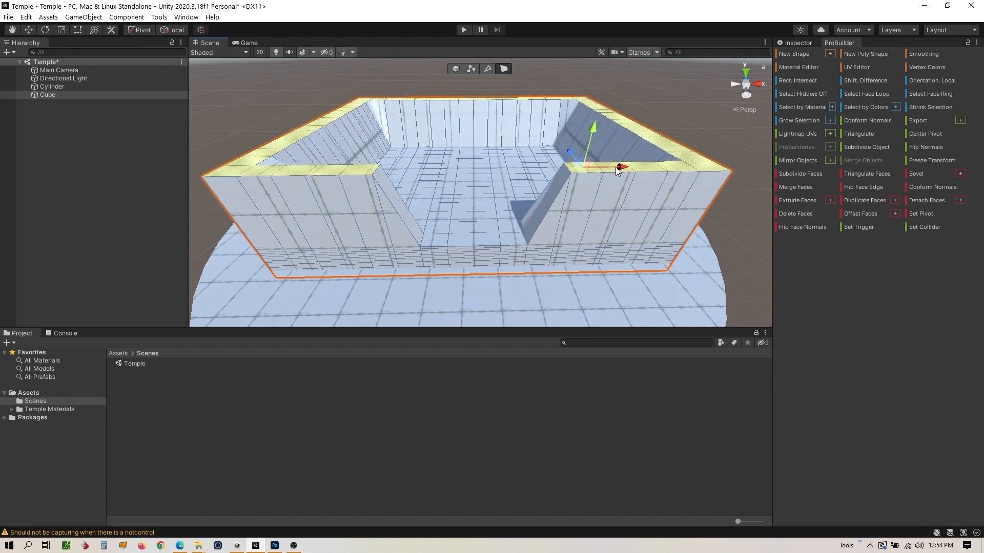
pyautogui.moveTo(621, 166)
pyautogui.mouseDown()
pyautogui.moveTo(482, 172)
pyautogui.moveTo(625, 165)
pyautogui.mouseUp()
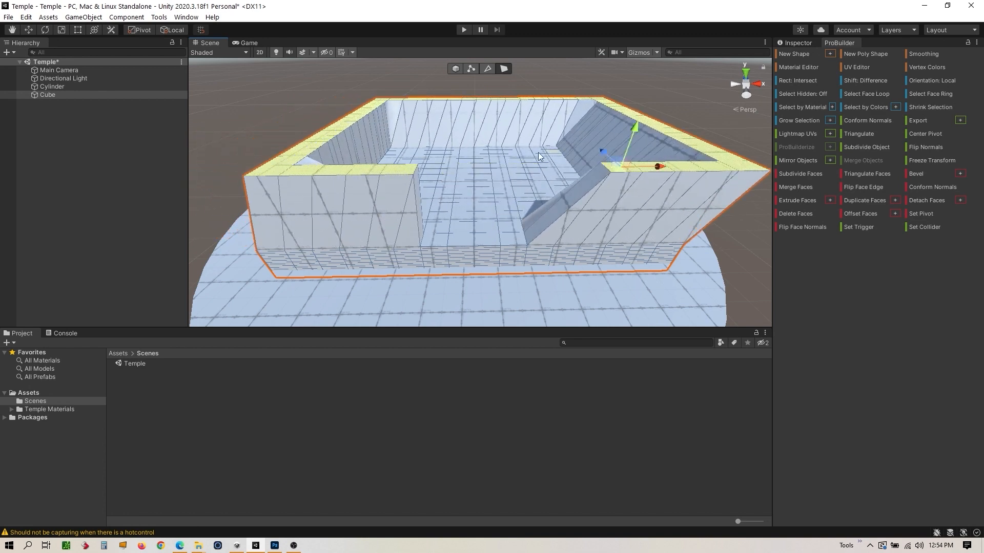
pyautogui.click(45, 31)
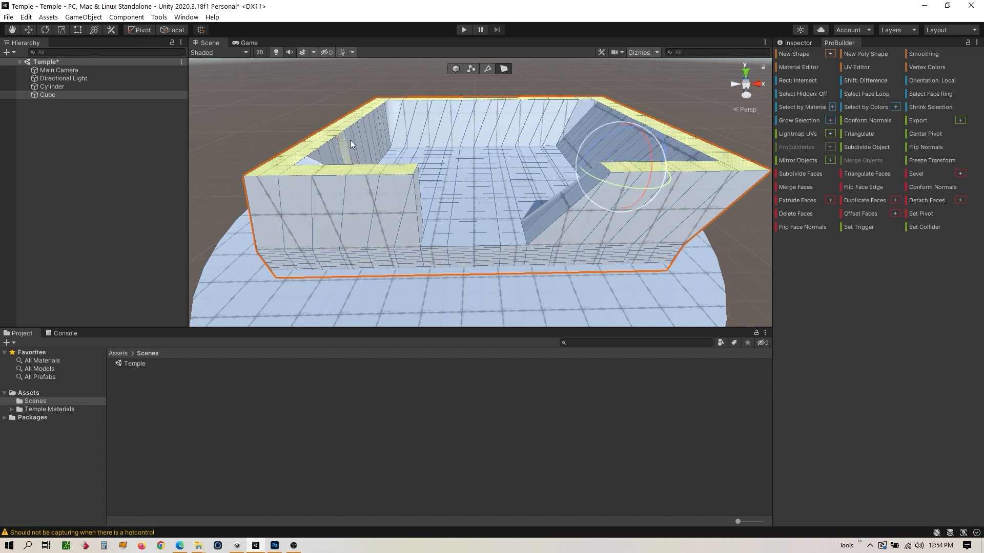
pyautogui.moveTo(600, 142)
pyautogui.mouseDown()
pyautogui.moveTo(570, 168)
pyautogui.moveTo(583, 150)
pyautogui.moveTo(620, 139)
pyautogui.moveTo(613, 143)
pyautogui.mouseUp()
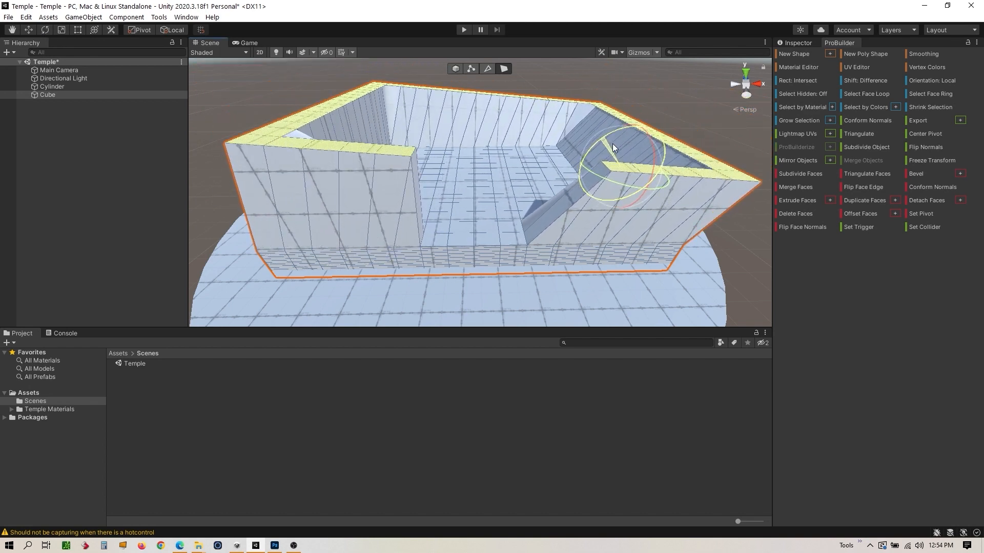
pyautogui.click(61, 30)
pyautogui.moveTo(621, 162); pyautogui.dragTo(583, 202)
pyautogui.scroll(-6, 584, 230)
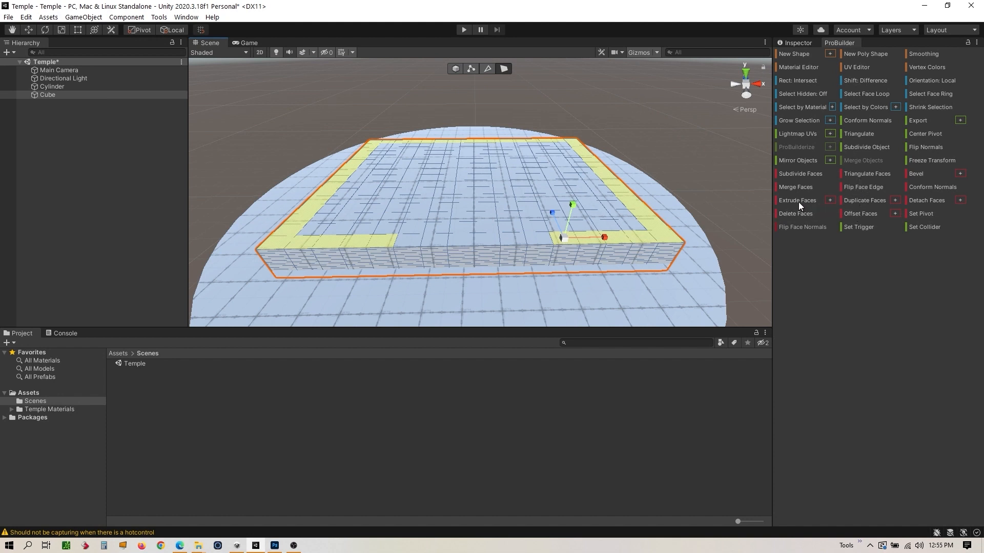
# Try extruding the rim faces by Face Normal with a distance of 5, then undo the extrusion.
pyautogui.click(830, 200)
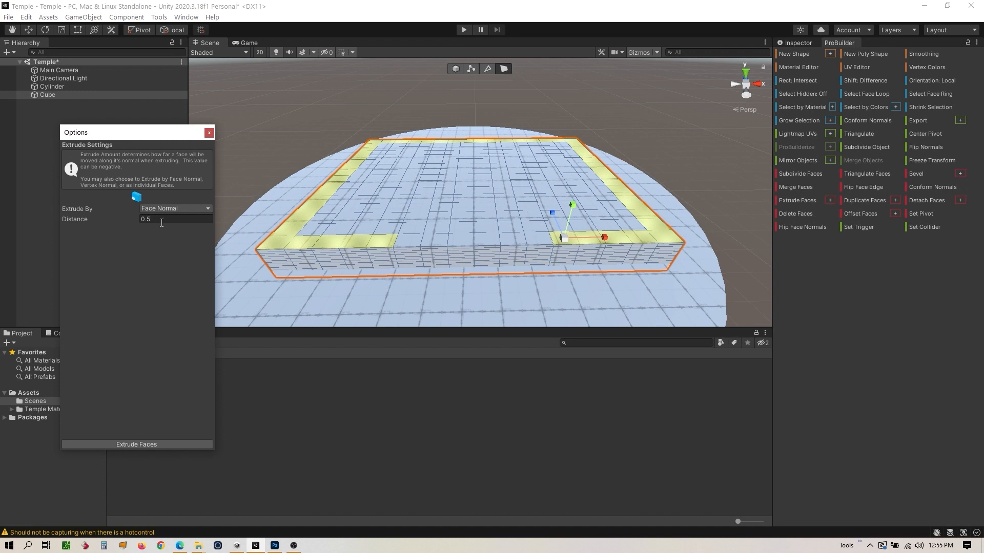
pyautogui.click(124, 220)
pyautogui.write('5')
pyautogui.click(135, 444)
pyautogui.moveTo(429, 267); pyautogui.dragTo(398, 202, button='right')
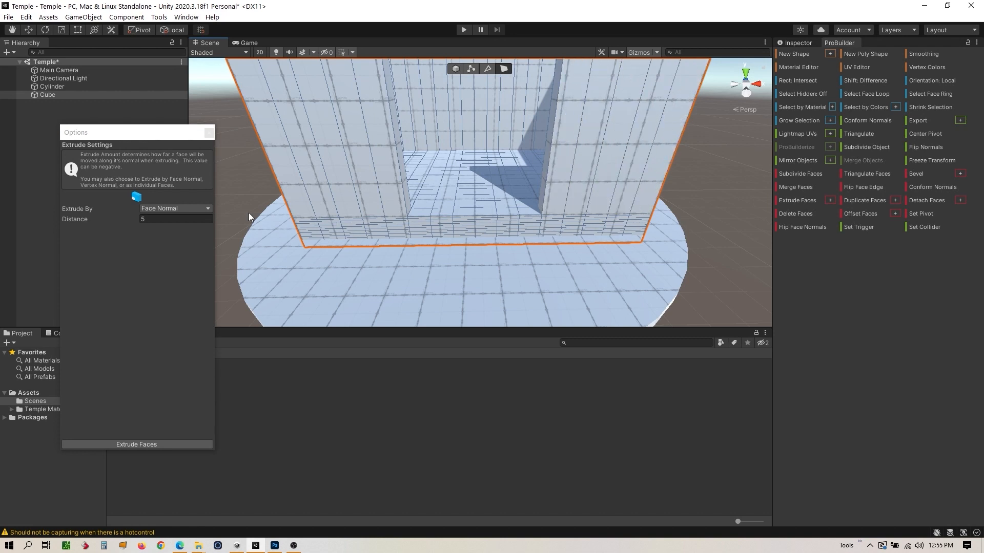
pyautogui.hotkey('ctrl', 'z')
# Set the extrude distance to 0.5 and extrude the rim faces repeatedly to build up the temple walls.
pyautogui.moveTo(155, 220); pyautogui.dragTo(101, 227)
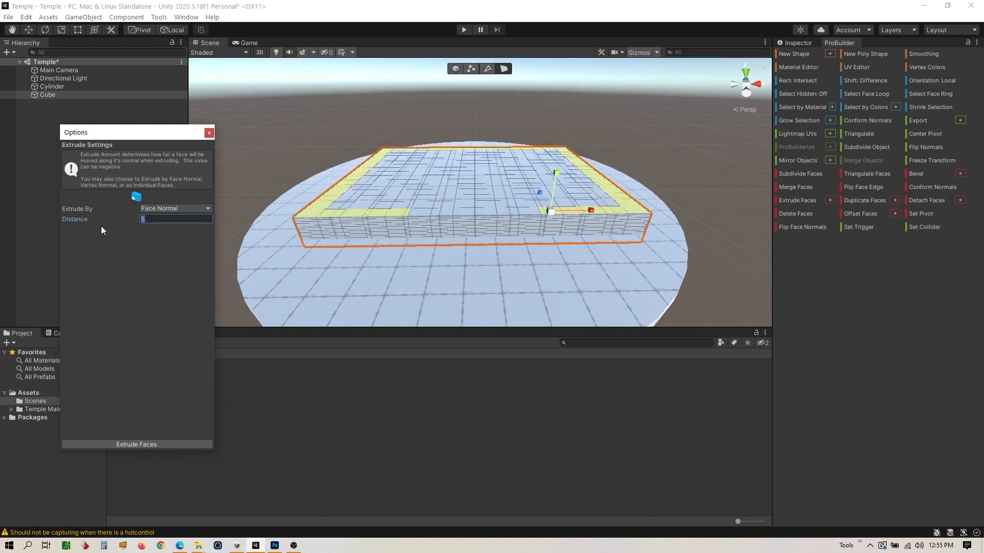
pyautogui.write('.')
pyautogui.press('Return')
pyautogui.click(146, 445)
pyautogui.click(146, 446)
pyautogui.click(146, 444)
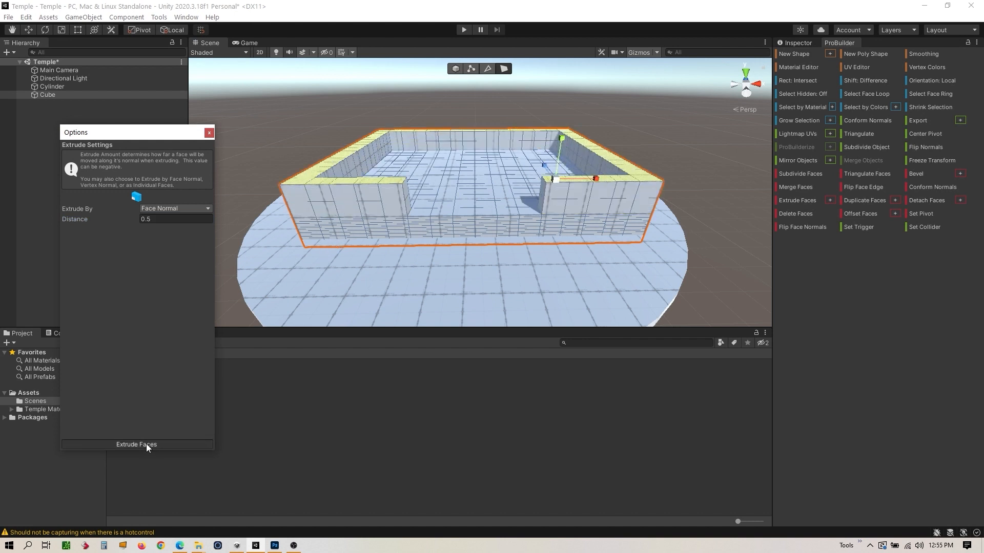
pyautogui.click(146, 445)
pyautogui.click(146, 444)
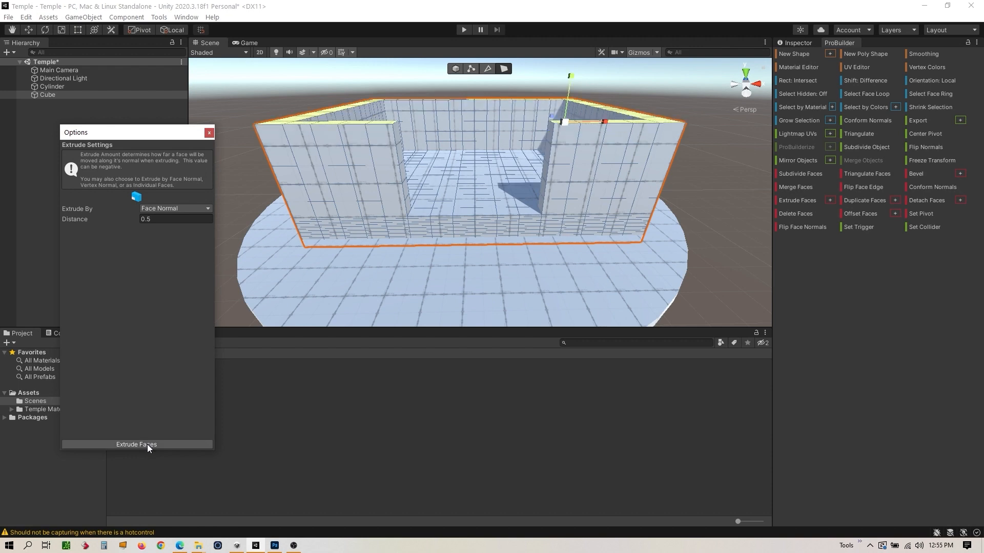
pyautogui.click(147, 444)
pyautogui.click(148, 445)
pyautogui.click(148, 444)
pyautogui.click(148, 444)
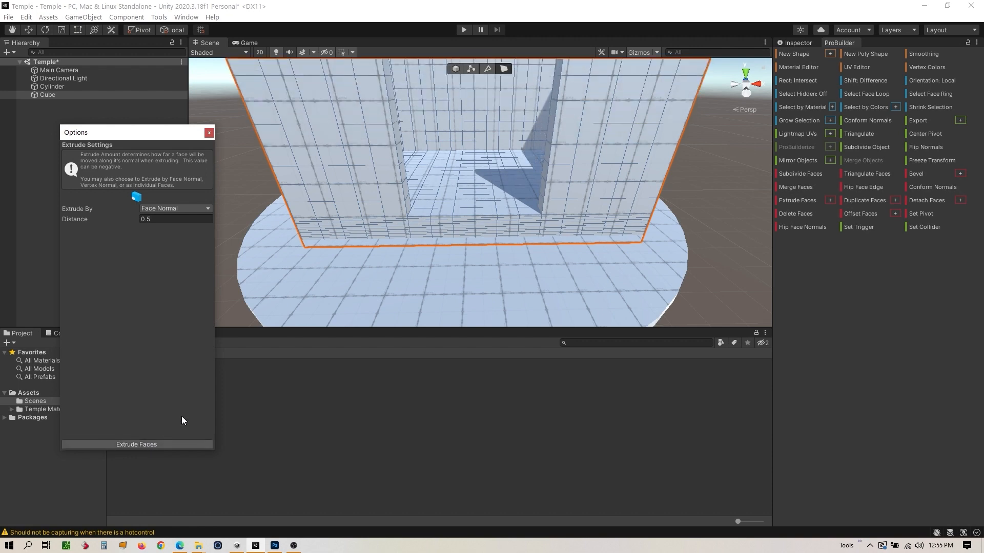
# Raise the walls further by extruding the rim faces four more times at a distance of 0.5.
pyautogui.scroll(-5, 484, 284)
pyautogui.click(165, 444)
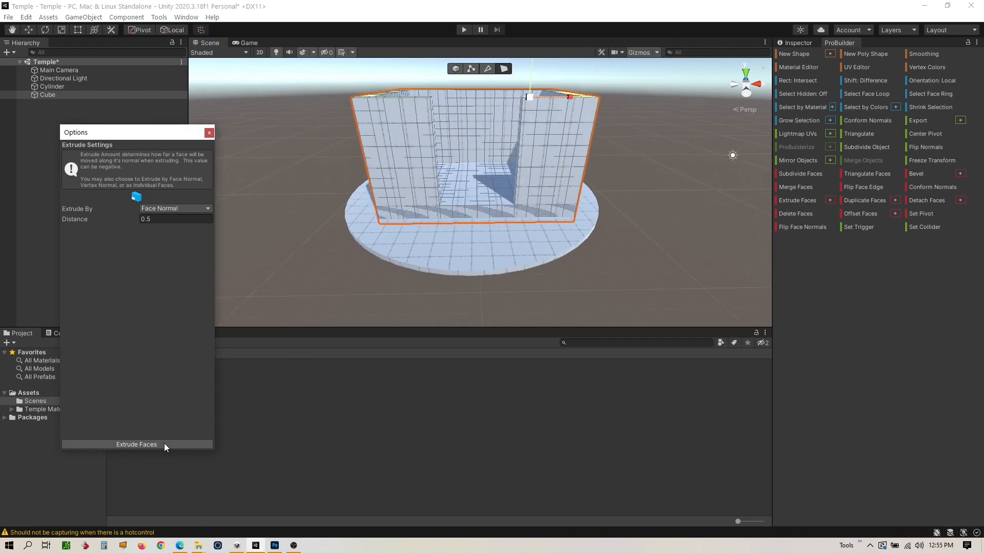
pyautogui.click(164, 443)
pyautogui.click(162, 444)
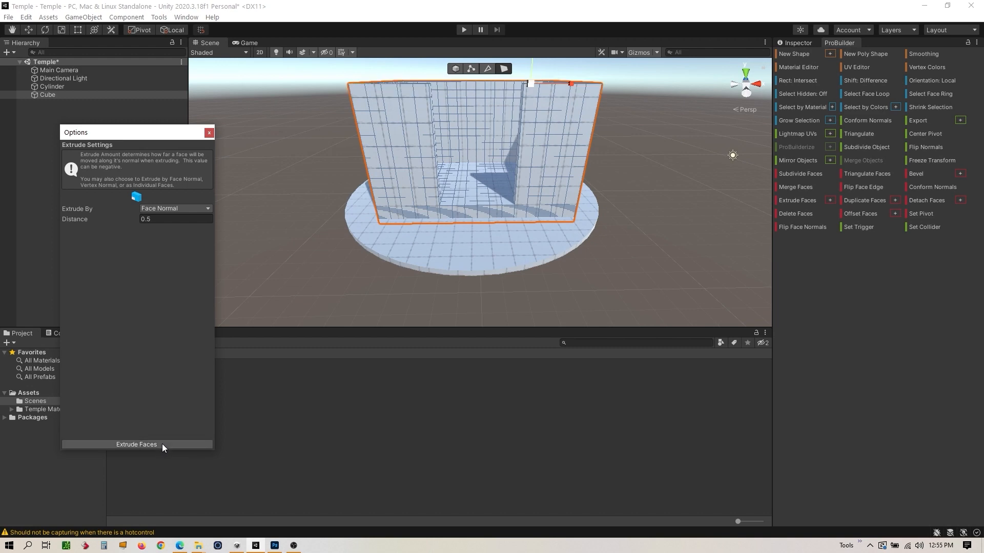
pyautogui.keyDown('alt'); pyautogui.moveTo(389, 302); pyautogui.dragTo(507, 238); pyautogui.keyUp('alt')
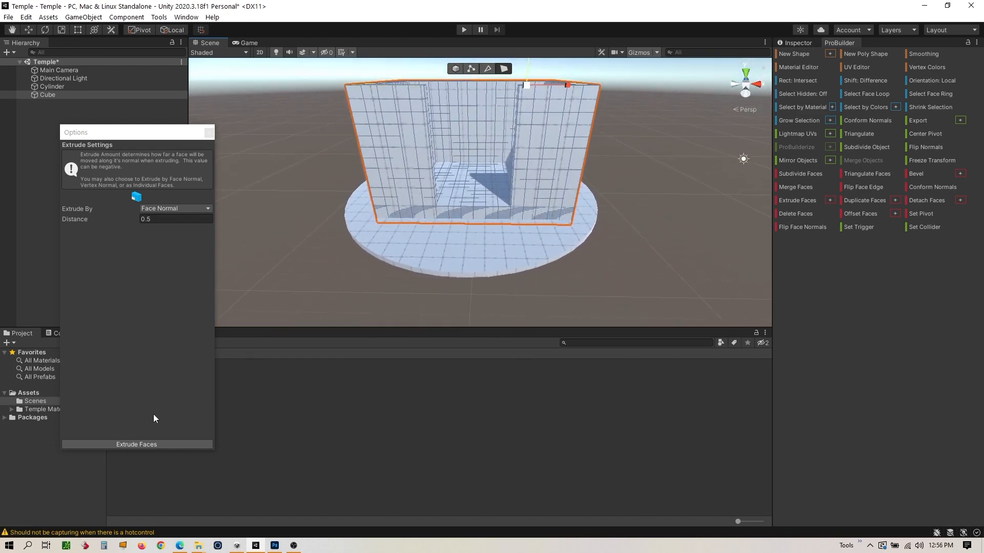
pyautogui.click(146, 444)
# Select the top row of faces along the inner side of the back wall.
pyautogui.scroll(6, 534, 192)
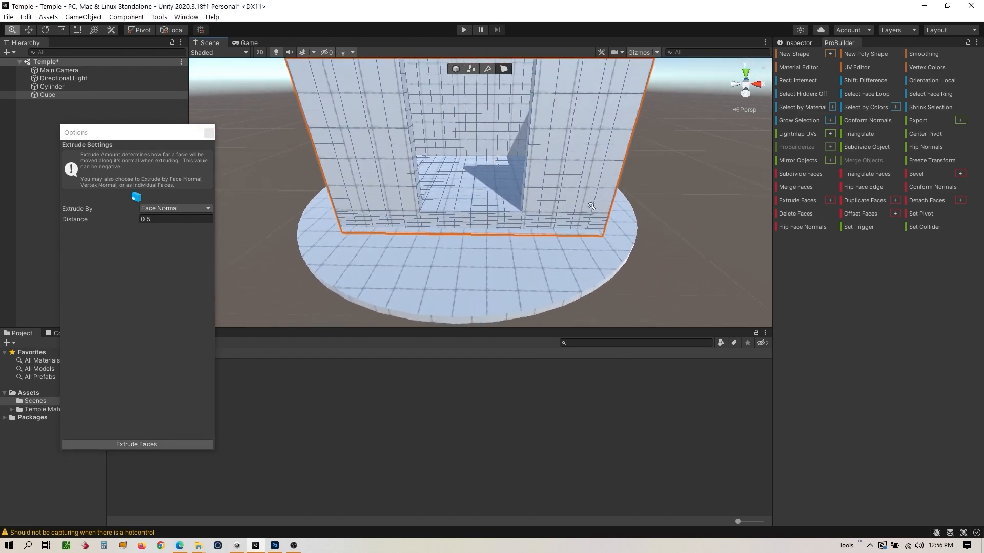
pyautogui.scroll(-4, 507, 215)
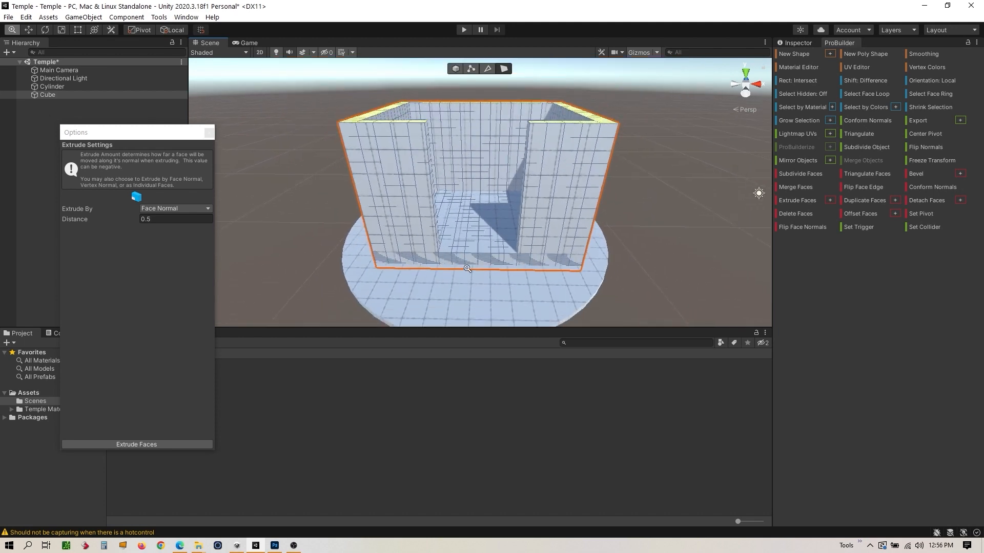
pyautogui.keyDown('alt'); pyautogui.moveTo(508, 216); pyautogui.dragTo(493, 218); pyautogui.keyUp('alt')
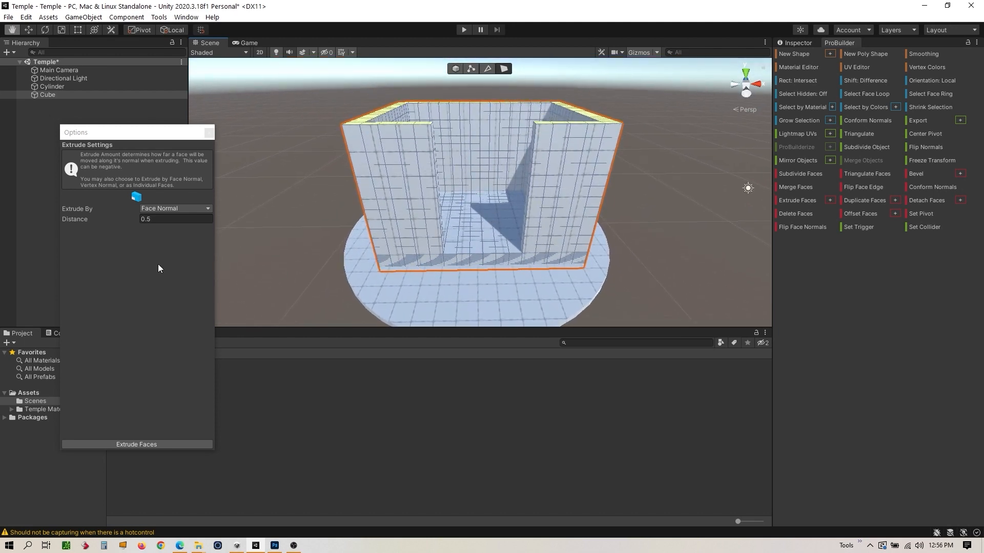
pyautogui.keyDown('alt'); pyautogui.moveTo(516, 166); pyautogui.dragTo(510, 178); pyautogui.keyUp('alt')
pyautogui.keyDown('alt'); pyautogui.moveTo(473, 216); pyautogui.dragTo(477, 174); pyautogui.keyUp('alt')
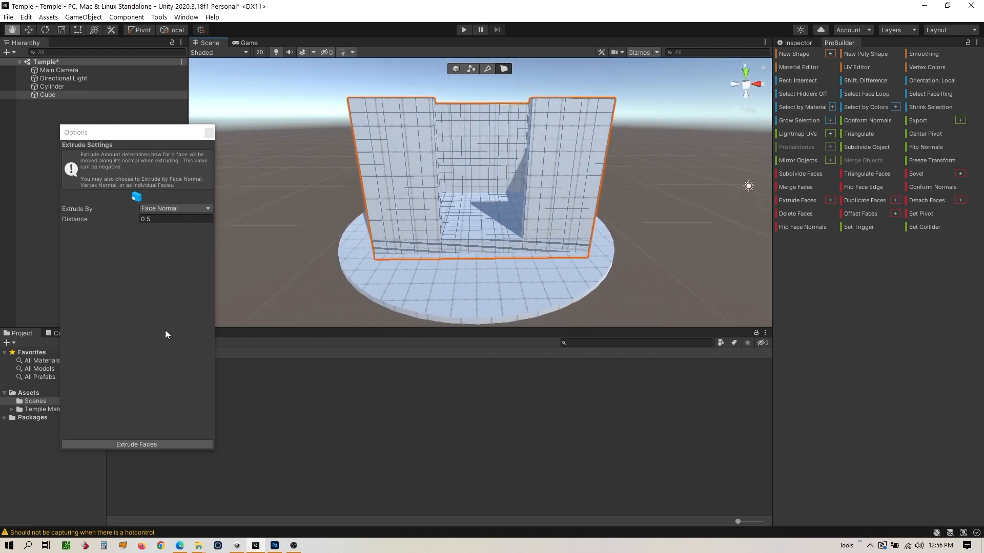
pyautogui.keyDown('alt'); pyautogui.moveTo(515, 215); pyautogui.dragTo(514, 310); pyautogui.keyUp('alt')
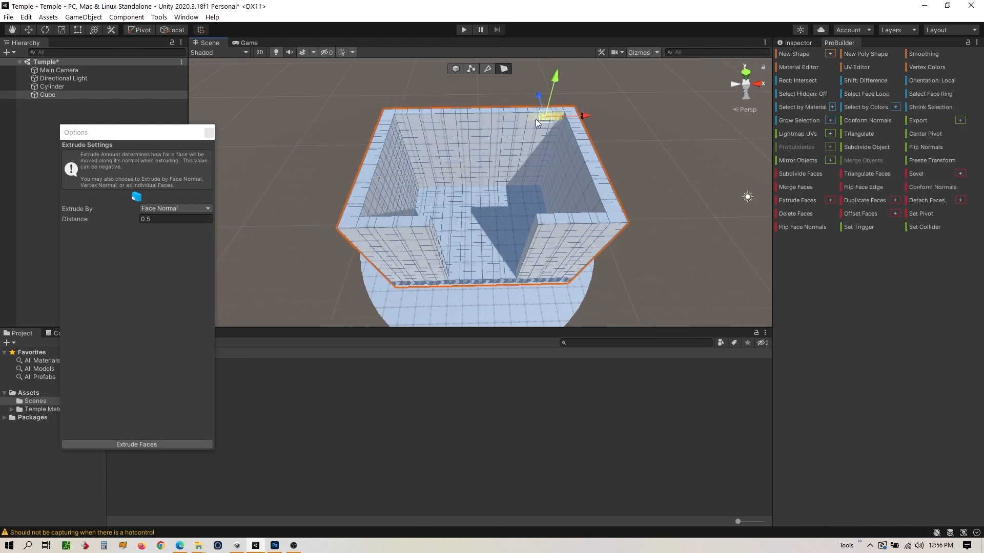
pyautogui.moveTo(536, 119); pyautogui.dragTo(402, 119)
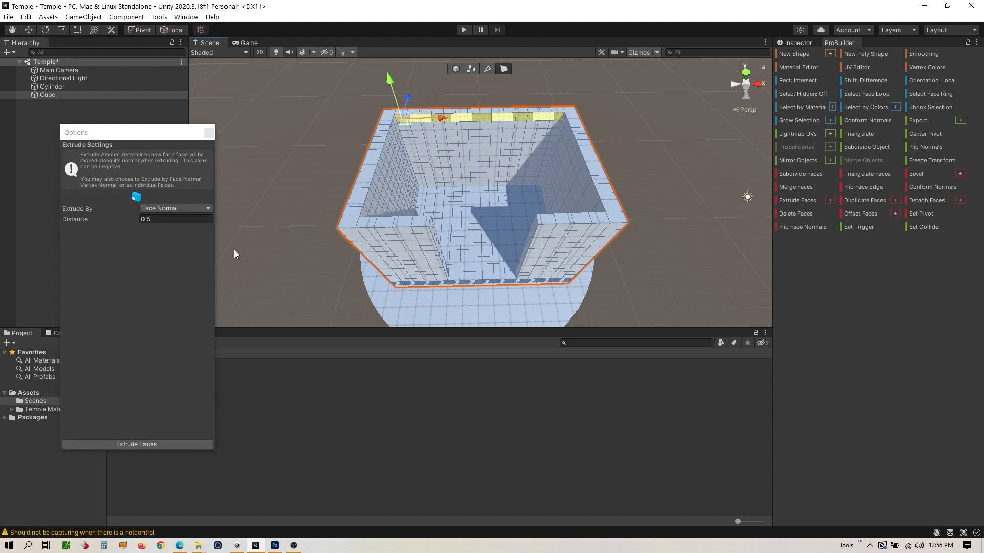
# Extrude the back wall's top inner row repeatedly by 0.5 until it meets the front wall, forming a flat roof.
pyautogui.click(136, 445)
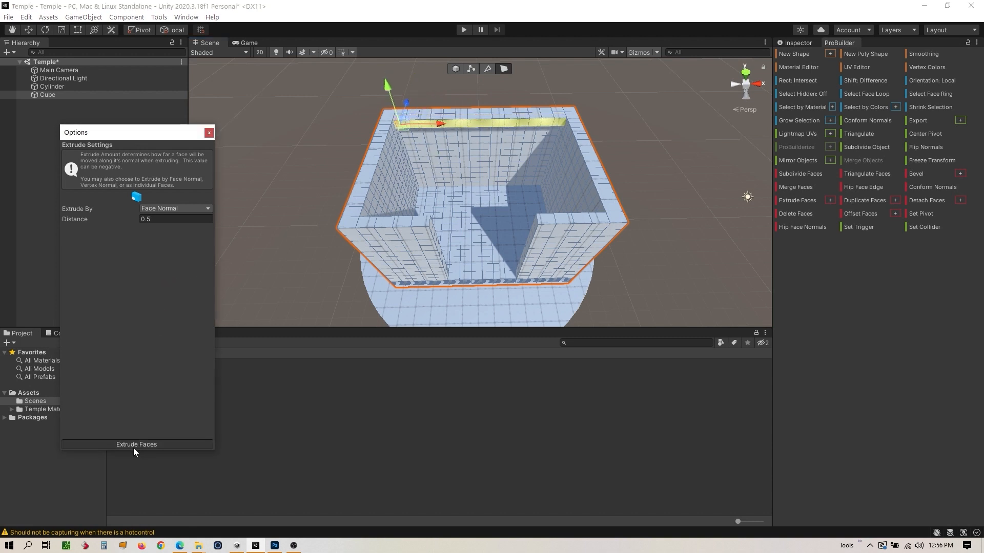
pyautogui.click(135, 446)
pyautogui.click(134, 445)
pyautogui.click(135, 445)
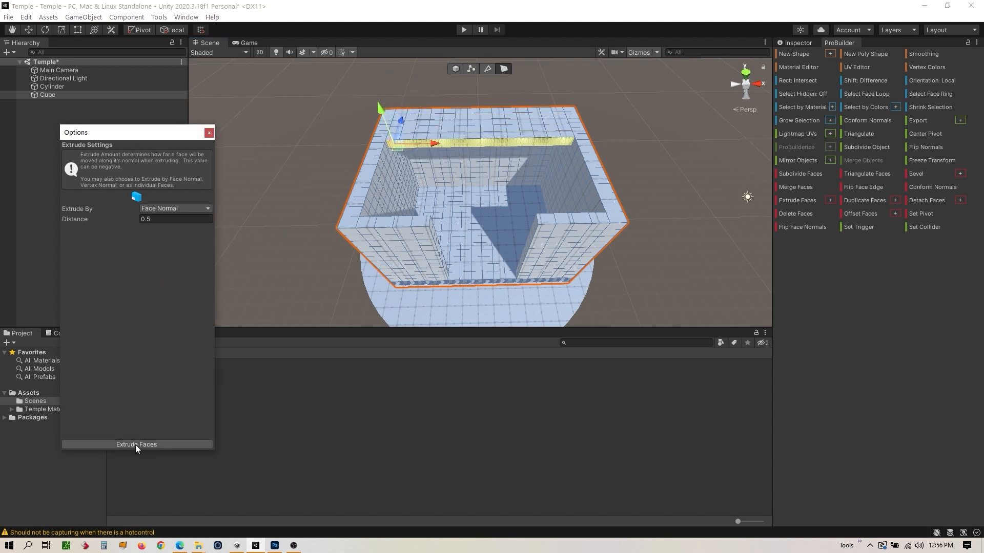
pyautogui.click(134, 445)
pyautogui.click(135, 445)
pyautogui.click(135, 445)
pyautogui.click(135, 445)
pyautogui.click(136, 445)
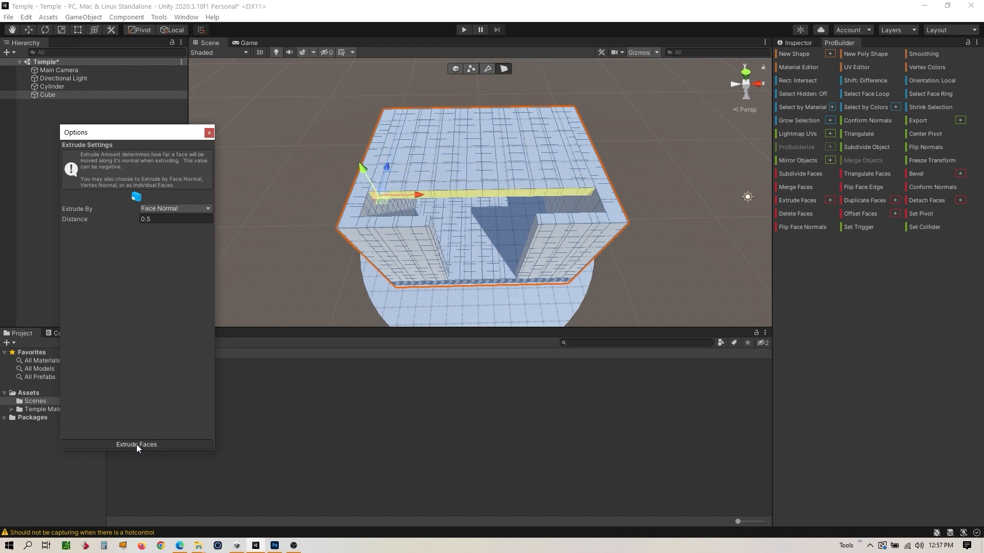
pyautogui.click(136, 444)
pyautogui.click(136, 445)
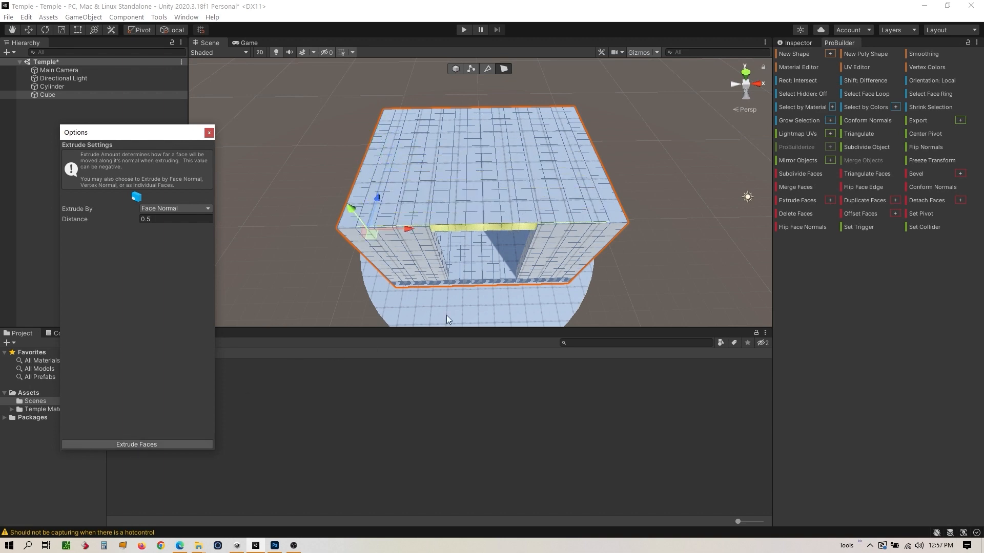
# Try to extrude the roof's front edge faces by 0.2 to bring them level with the front wall.
pyautogui.keyDown('alt'); pyautogui.moveTo(500, 313); pyautogui.dragTo(423, 283); pyautogui.keyUp('alt')
pyautogui.keyDown('alt'); pyautogui.moveTo(424, 283); pyautogui.dragTo(613, 226, button='right'); pyautogui.keyUp('alt')
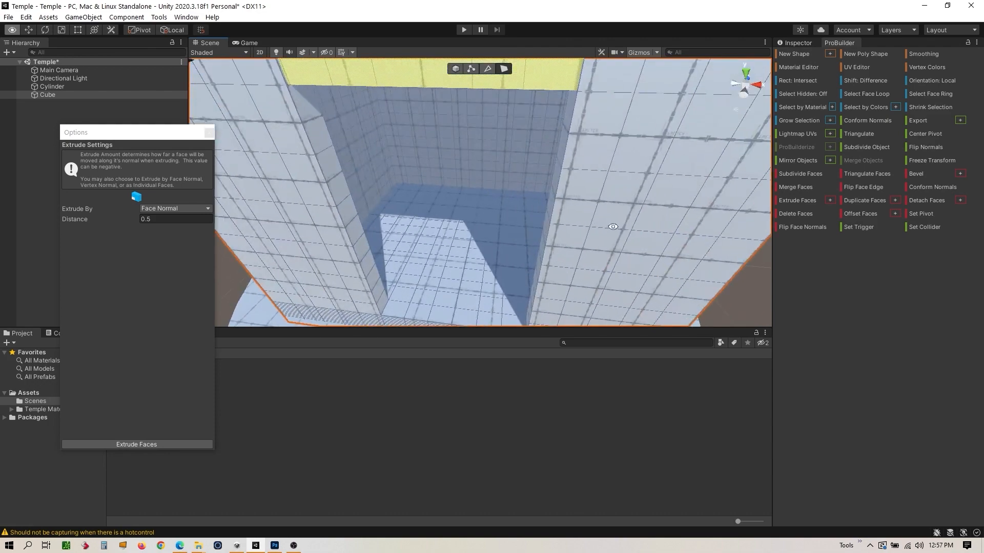
pyautogui.keyDown('alt'); pyautogui.moveTo(613, 226); pyautogui.dragTo(543, 270); pyautogui.keyUp('alt')
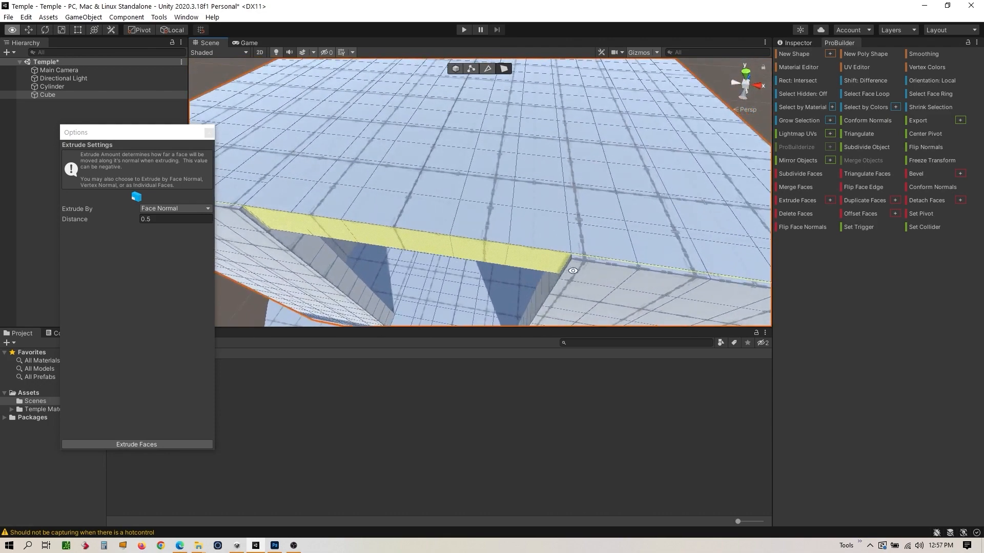
pyautogui.click(152, 220)
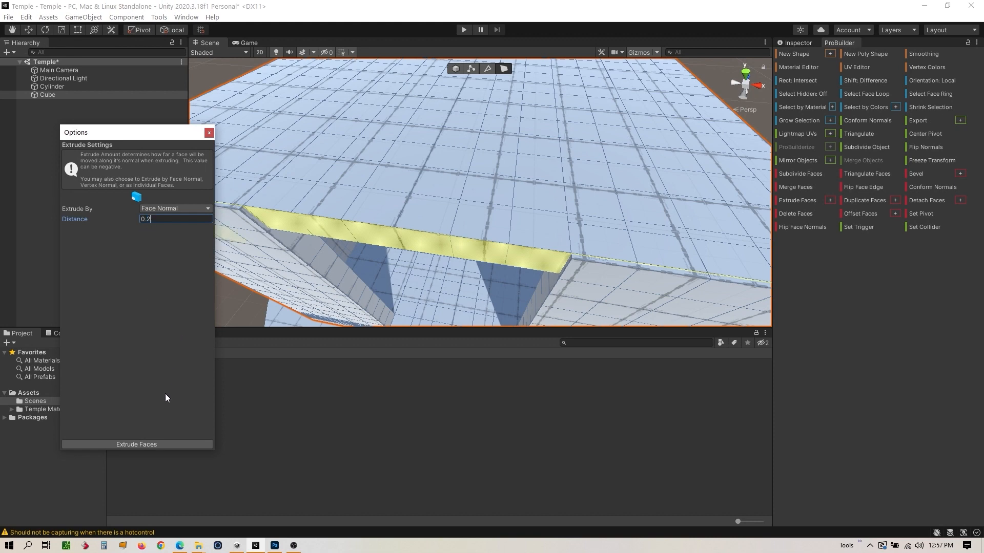
pyautogui.click(140, 444)
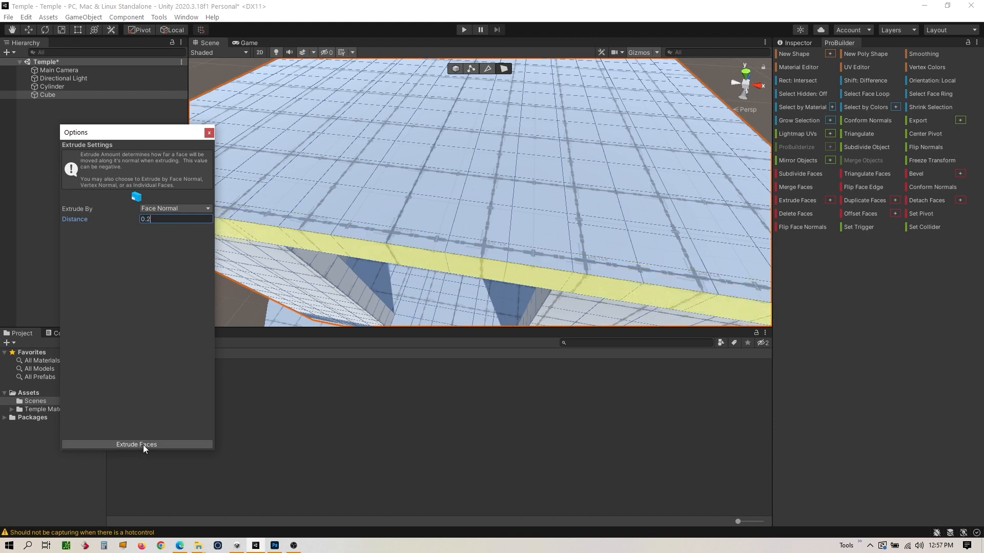
# Try to extrude the roof's front edge faces by 0.1 to close the offset to the front wall.
pyautogui.keyDown('alt'); pyautogui.moveTo(404, 283); pyautogui.dragTo(480, 250); pyautogui.keyUp('alt')
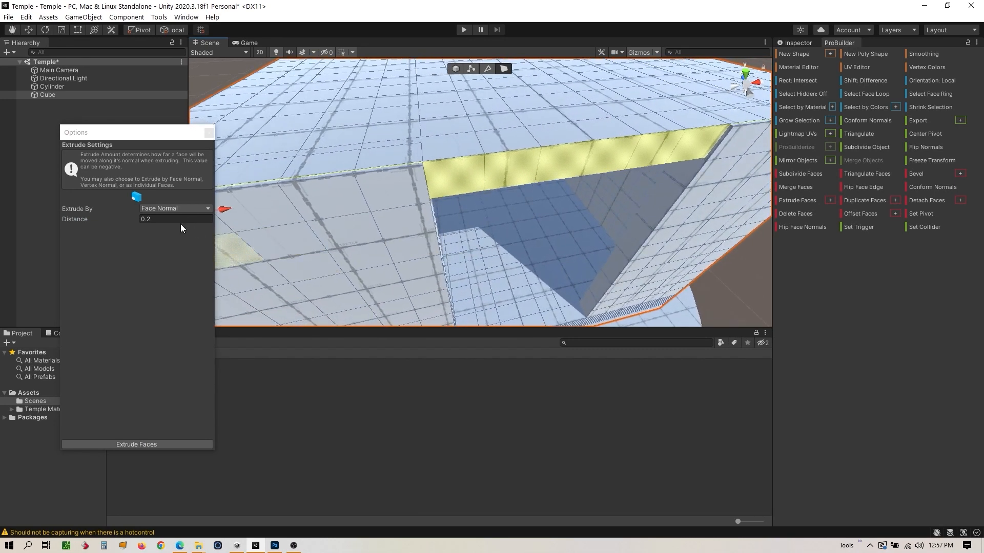
pyautogui.click(152, 220)
pyautogui.press('BackSpace')
pyautogui.write('1')
pyautogui.click(141, 444)
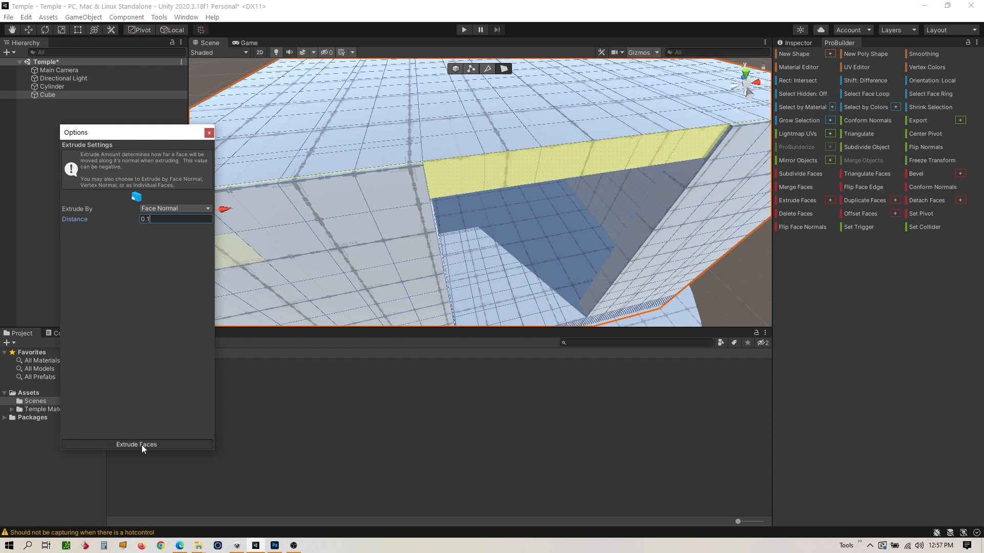
pyautogui.keyDown('alt'); pyautogui.moveTo(451, 253); pyautogui.dragTo(520, 239); pyautogui.keyUp('alt')
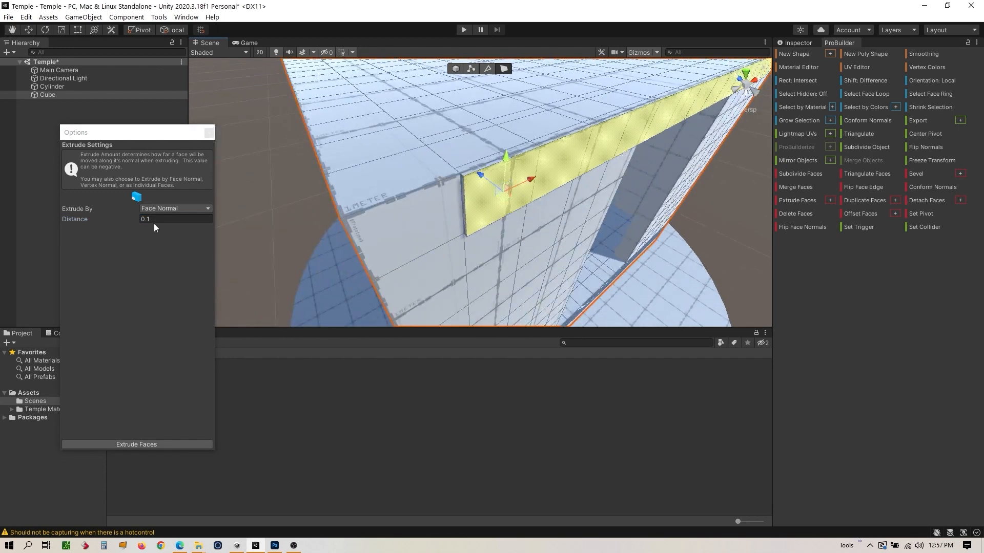
# Extrude the roof's front edge faces by 0.06 so they line up with the front wall, and clear the selection.
pyautogui.click(156, 220)
pyautogui.press('BackSpace')
pyautogui.write('07')
pyautogui.click(156, 444)
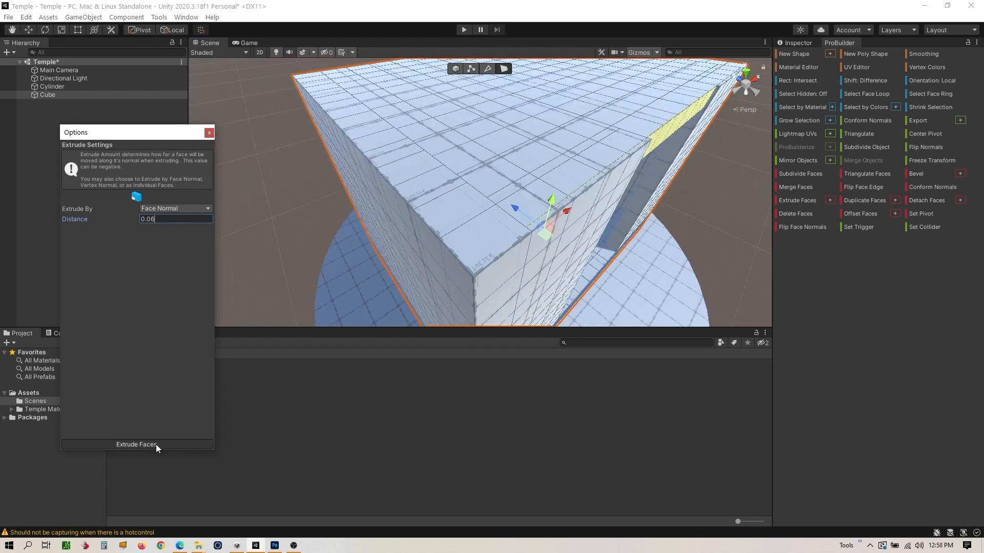
pyautogui.keyDown('alt'); pyautogui.moveTo(583, 244); pyautogui.dragTo(507, 224); pyautogui.keyUp('alt')
pyautogui.keyDown('alt'); pyautogui.moveTo(498, 249); pyautogui.dragTo(587, 213, button='right'); pyautogui.keyUp('alt')
pyautogui.keyDown('alt'); pyautogui.moveTo(587, 213); pyautogui.dragTo(508, 199); pyautogui.keyUp('alt')
pyautogui.scroll(-5, 508, 200)
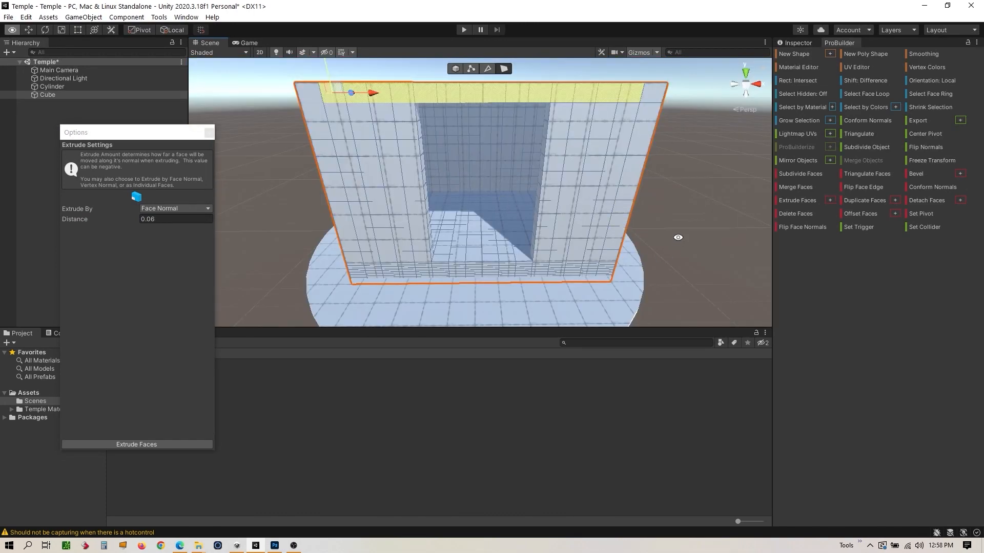
pyautogui.click(672, 214)
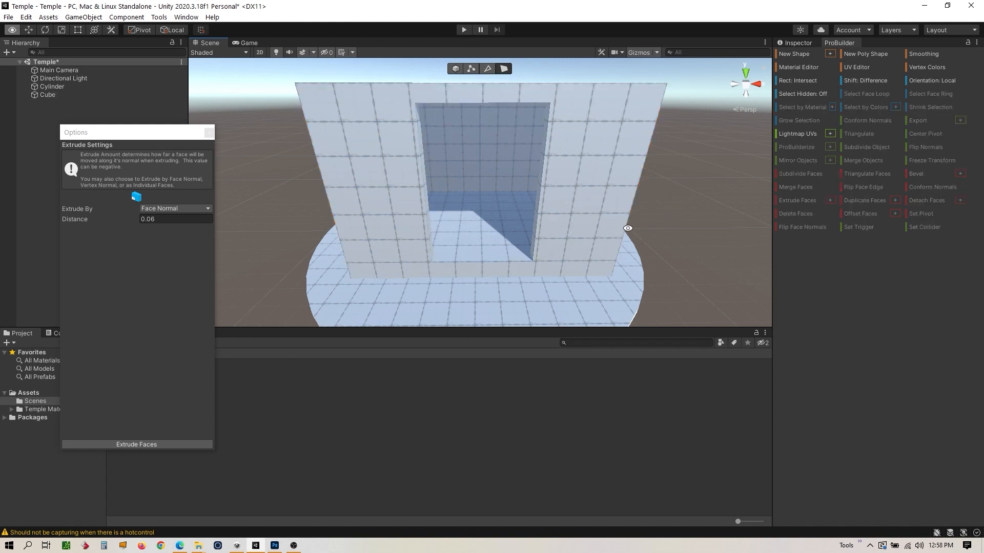
# Select a single face near the middle of the roof and grow the selection three times.
pyautogui.keyDown('alt'); pyautogui.moveTo(581, 147); pyautogui.dragTo(593, 185); pyautogui.keyUp('alt')
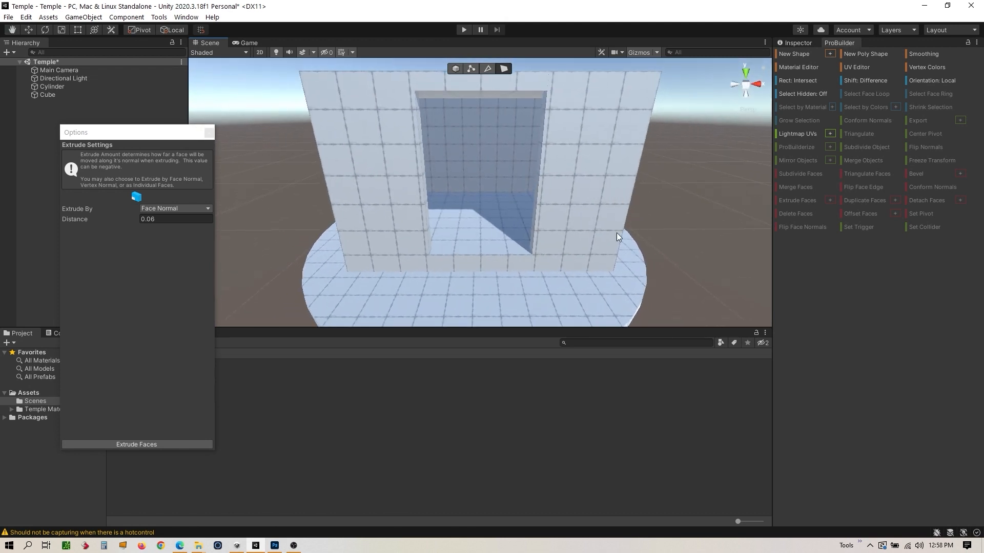
pyautogui.moveTo(613, 235)
pyautogui.keyDown('alt'); pyautogui.mouseDown()
pyautogui.moveTo(636, 229)
pyautogui.moveTo(614, 235)
pyautogui.mouseUp(); pyautogui.keyUp('alt')
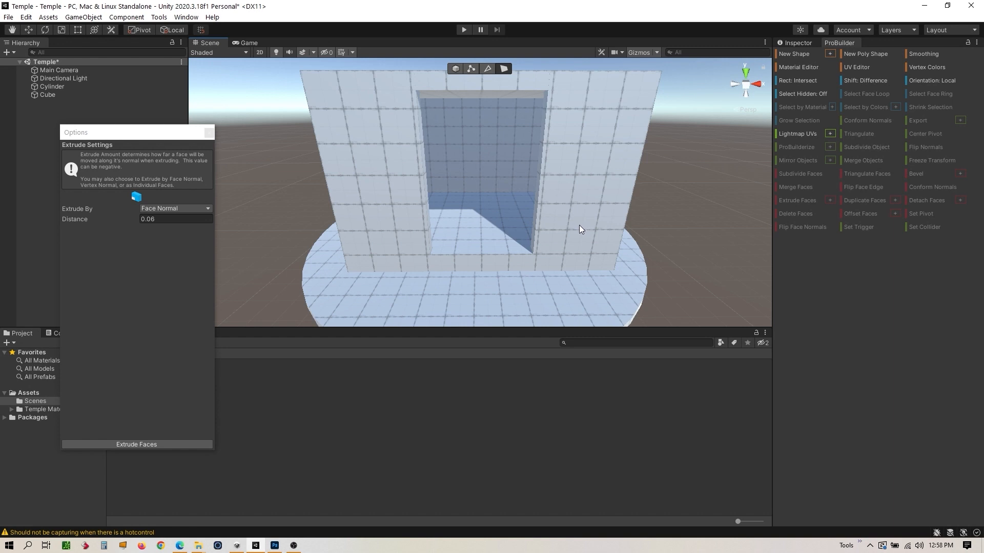
pyautogui.keyDown('alt'); pyautogui.moveTo(577, 190); pyautogui.dragTo(576, 229); pyautogui.keyUp('alt')
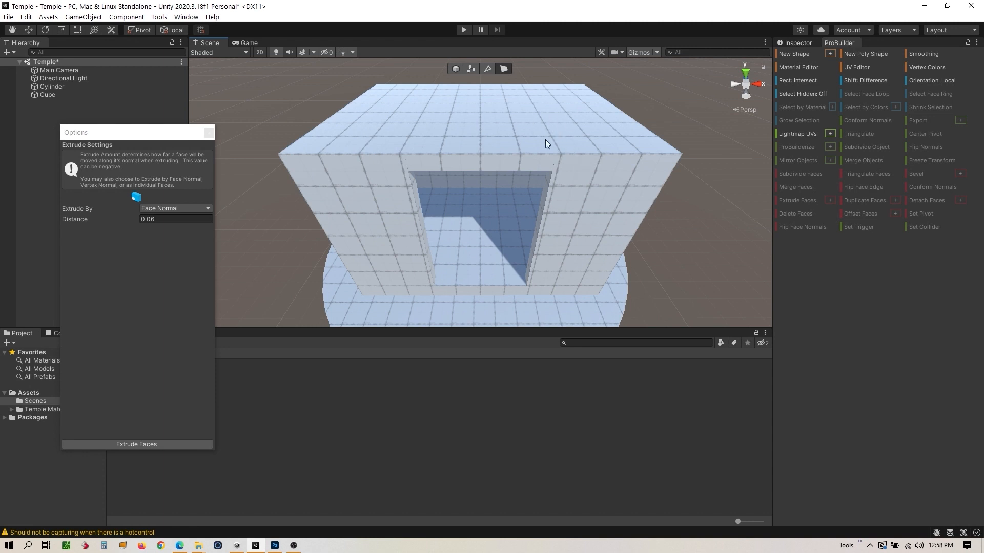
pyautogui.keyDown('alt'); pyautogui.moveTo(550, 139); pyautogui.dragTo(544, 176); pyautogui.keyUp('alt')
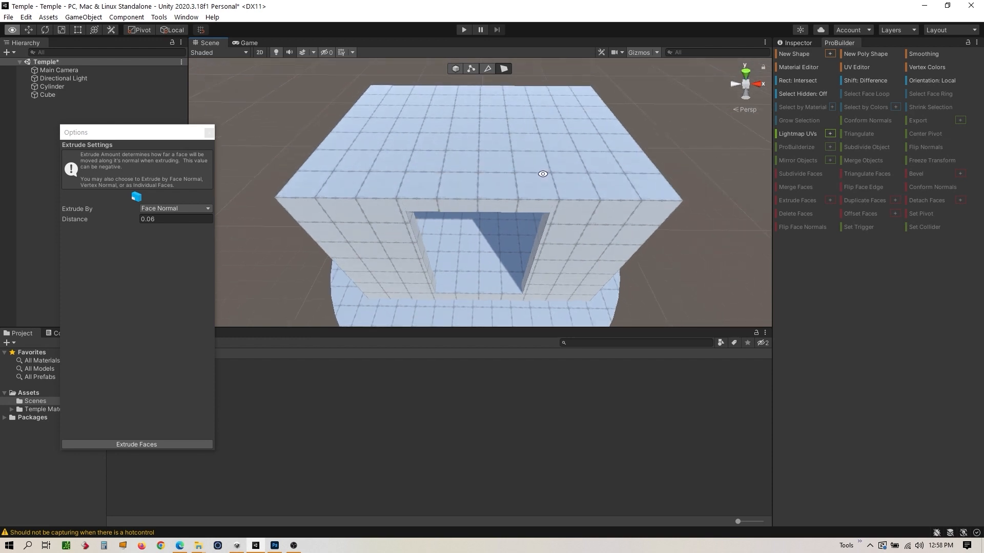
pyautogui.click(375, 93)
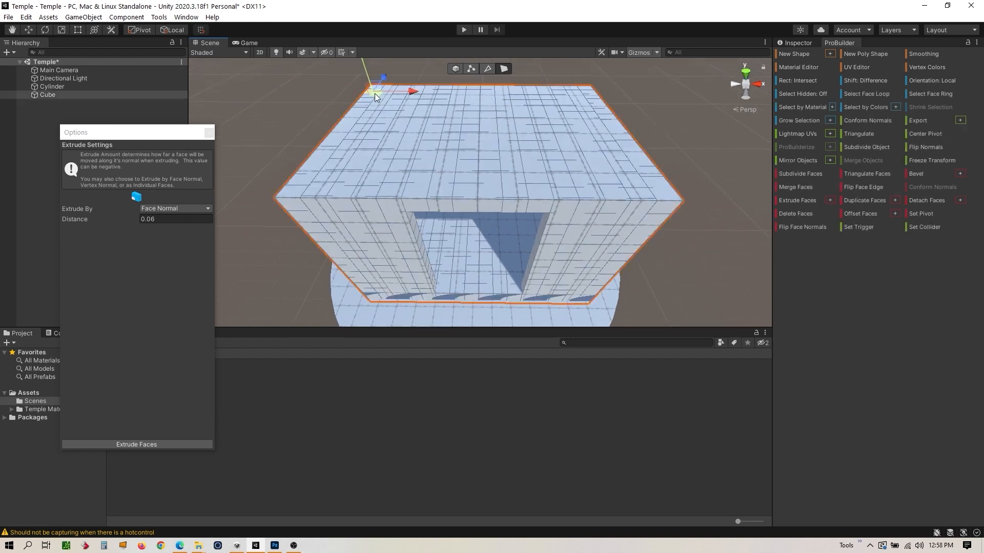
pyautogui.click(451, 137)
pyautogui.click(509, 148)
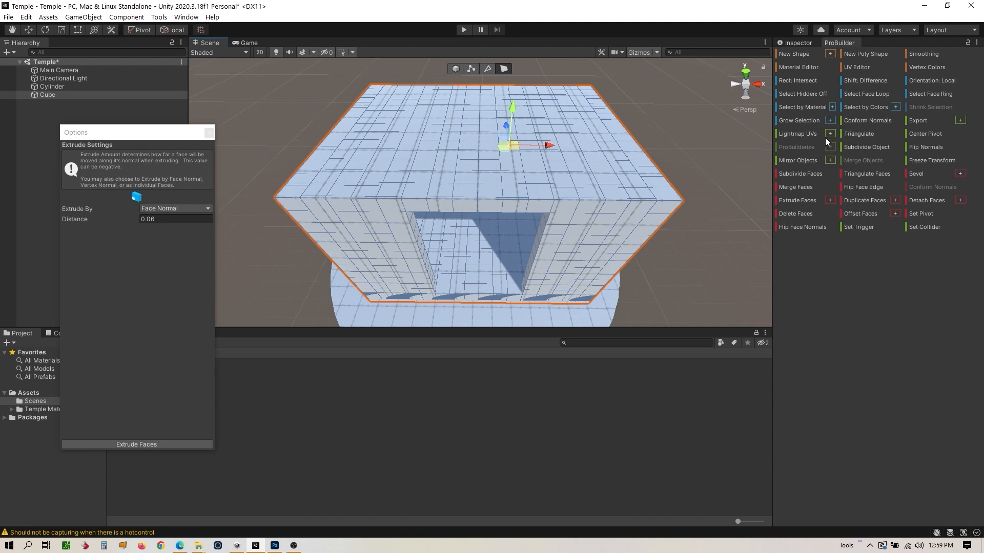
pyautogui.click(802, 121)
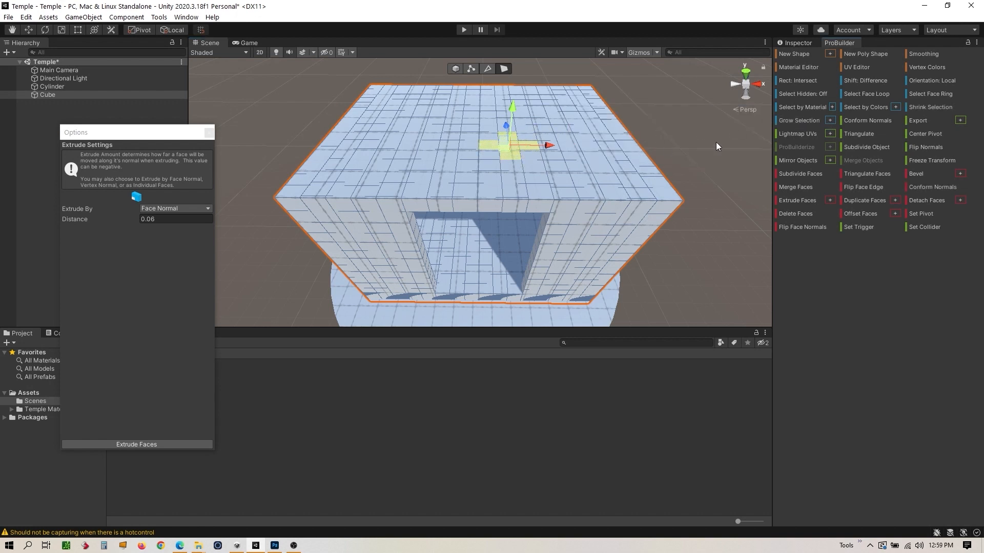
pyautogui.click(791, 121)
pyautogui.click(792, 121)
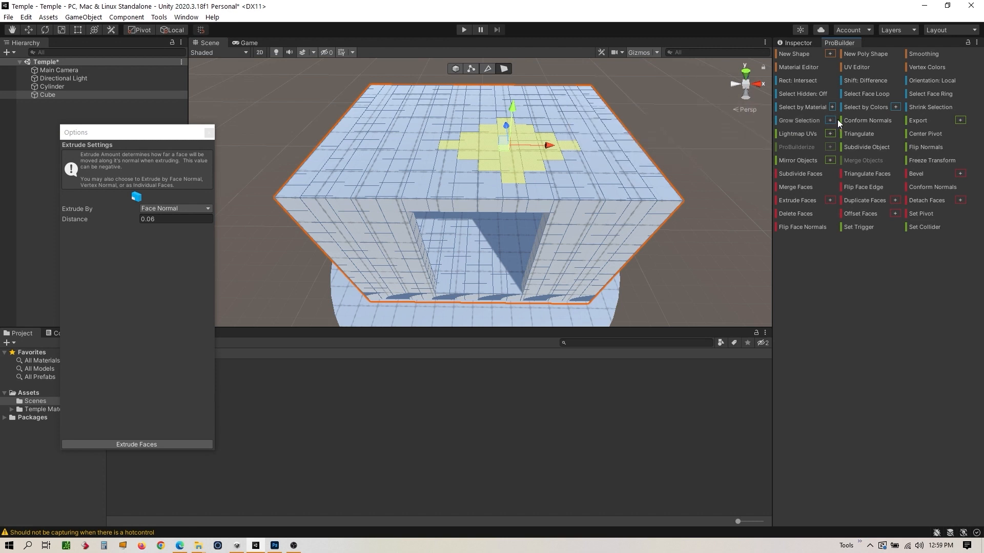
# Try Select Face Loop on the grown roof selection, on one roof face, and on several added roof faces.
pyautogui.click(862, 93)
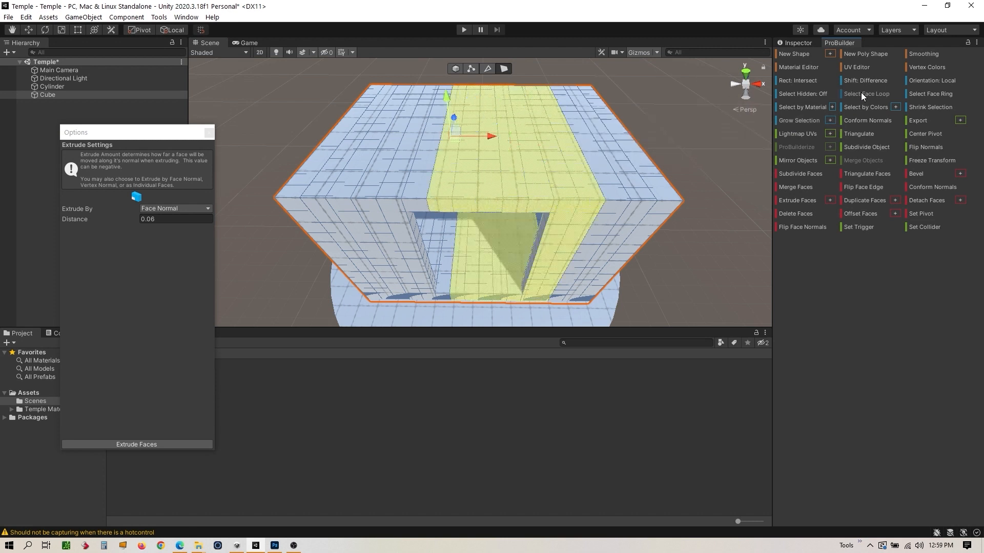
pyautogui.click(586, 139)
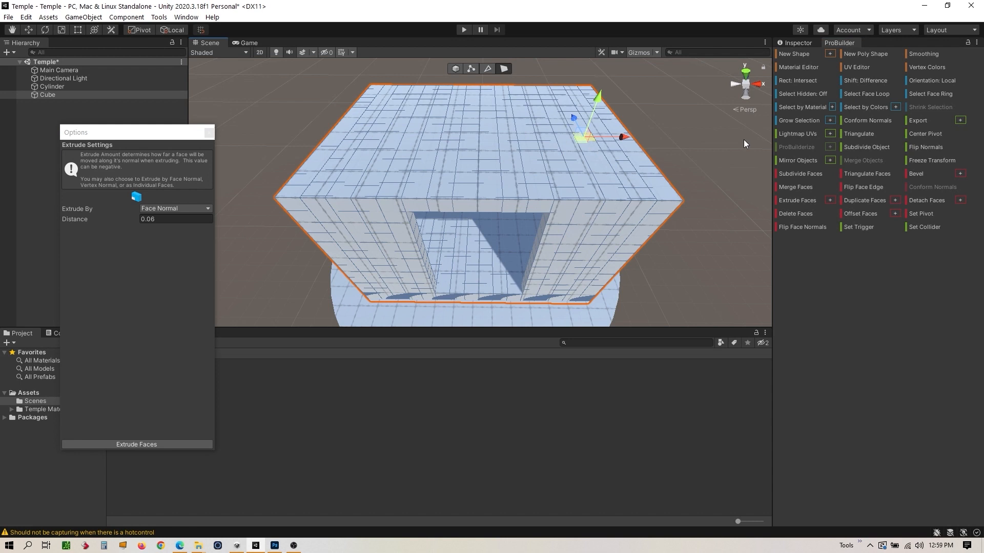
pyautogui.click(856, 93)
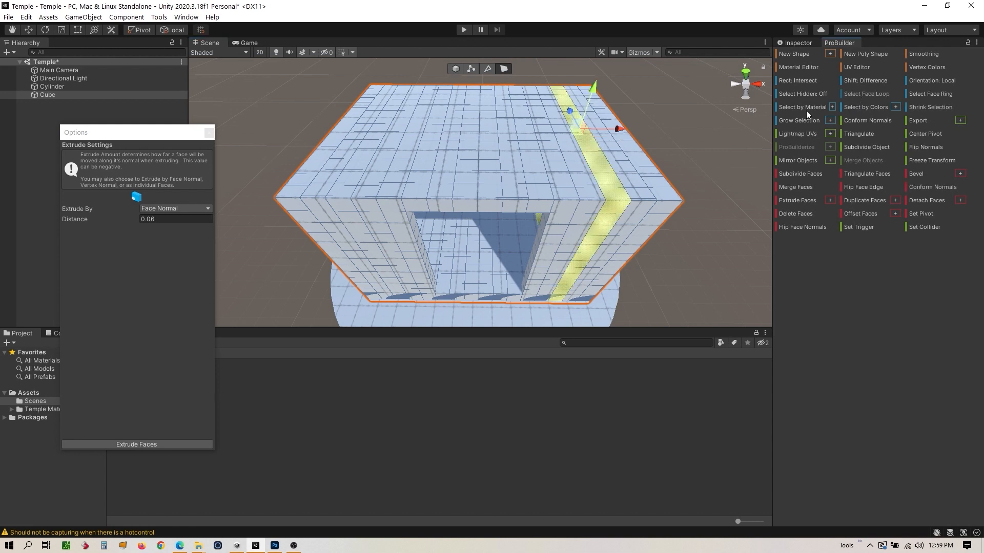
pyautogui.keyDown('shift'); pyautogui.click(509, 135); pyautogui.keyUp('shift')
pyautogui.keyDown('shift'); pyautogui.click(481, 135); pyautogui.keyUp('shift')
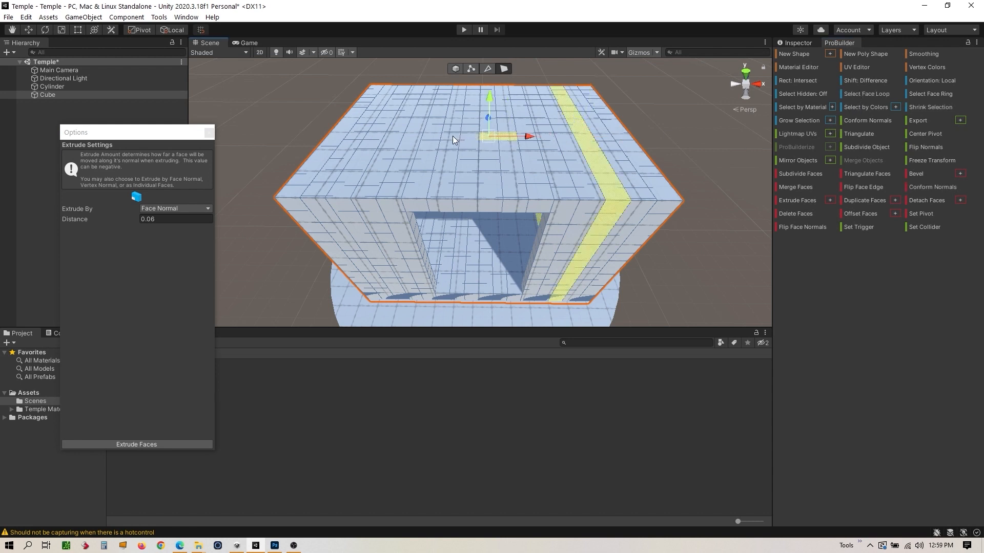
pyautogui.keyDown('shift'); pyautogui.click(453, 136); pyautogui.keyUp('shift')
pyautogui.click(859, 94)
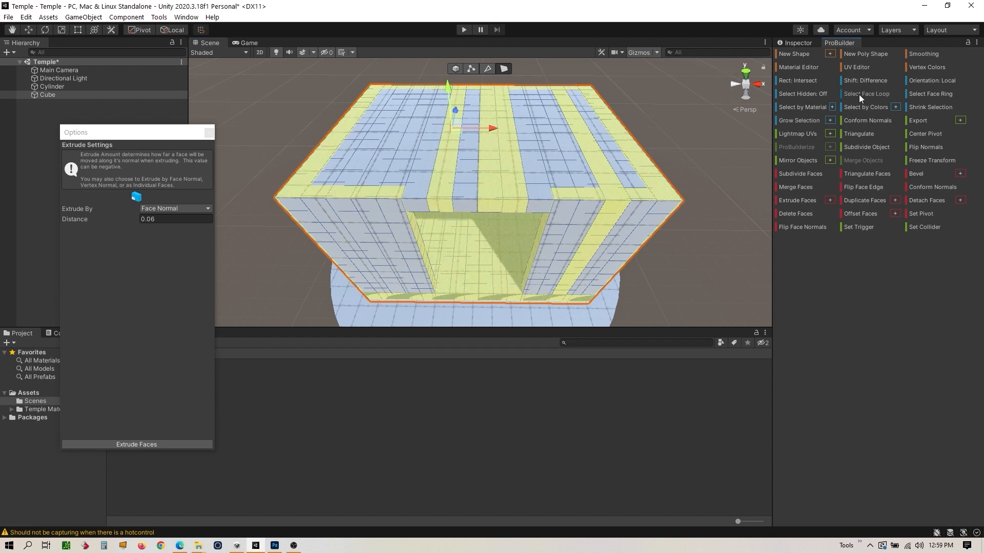
# Try Select Face Ring on faces of the front wall and on a single roof face.
pyautogui.click(575, 149)
pyautogui.click(573, 244)
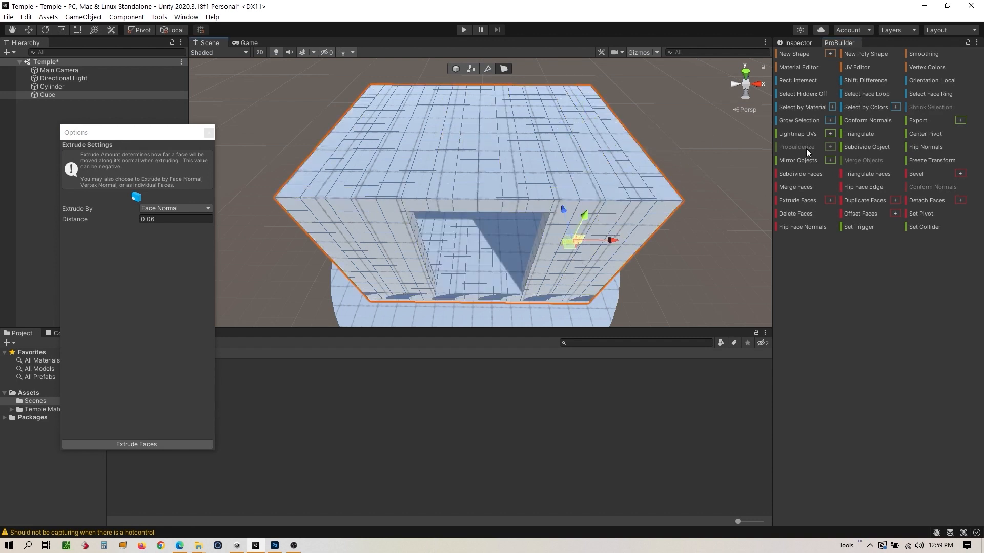
pyautogui.click(921, 96)
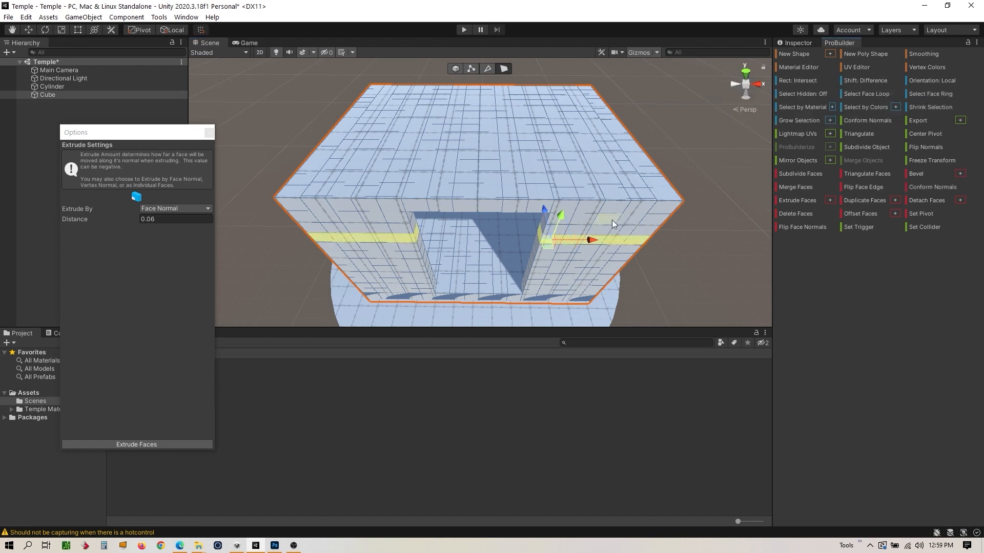
pyautogui.click(609, 221)
pyautogui.click(917, 92)
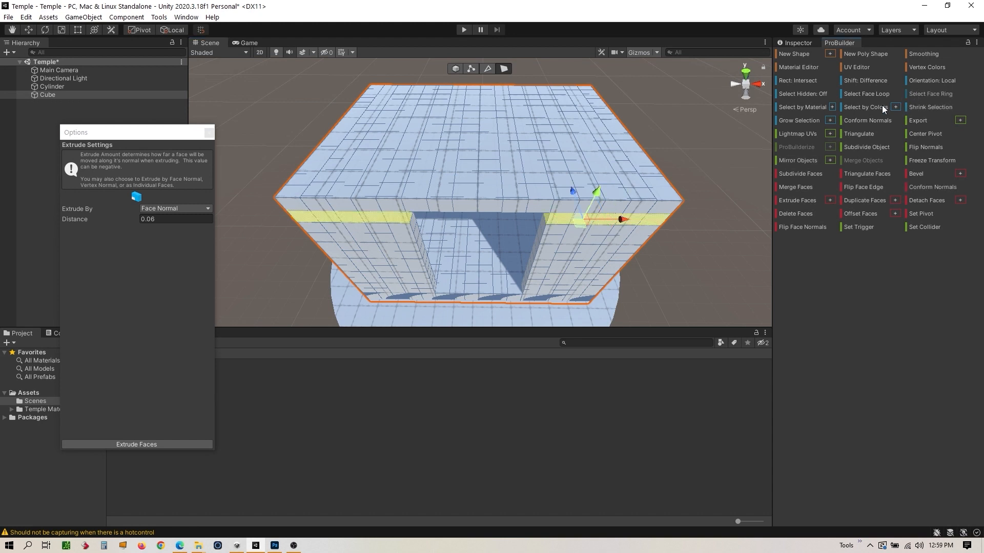
pyautogui.click(576, 153)
pyautogui.click(918, 95)
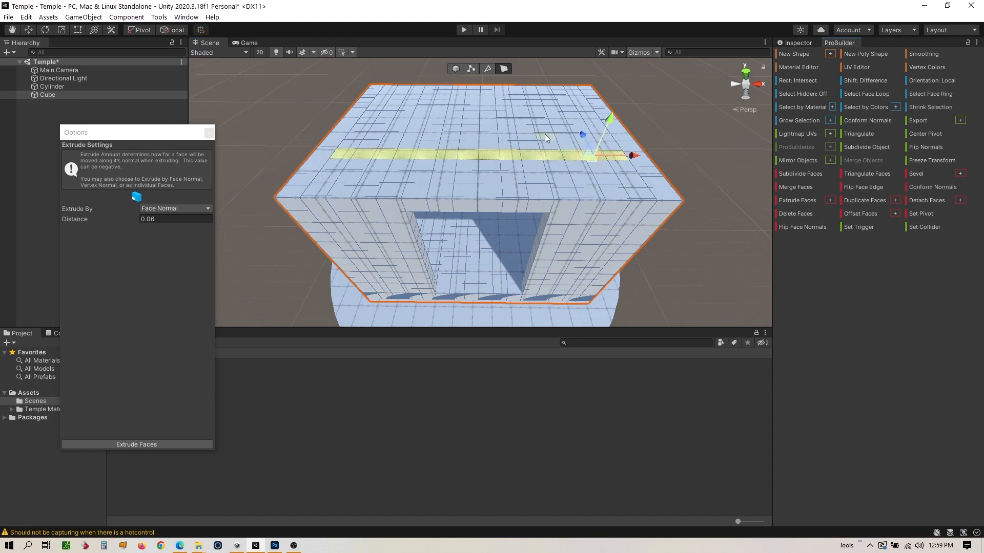
# Grow the selection from a central roof face over the whole roof, with Restrict to Angle on, Max Angle 15 and Iterative off.
pyautogui.click(510, 136)
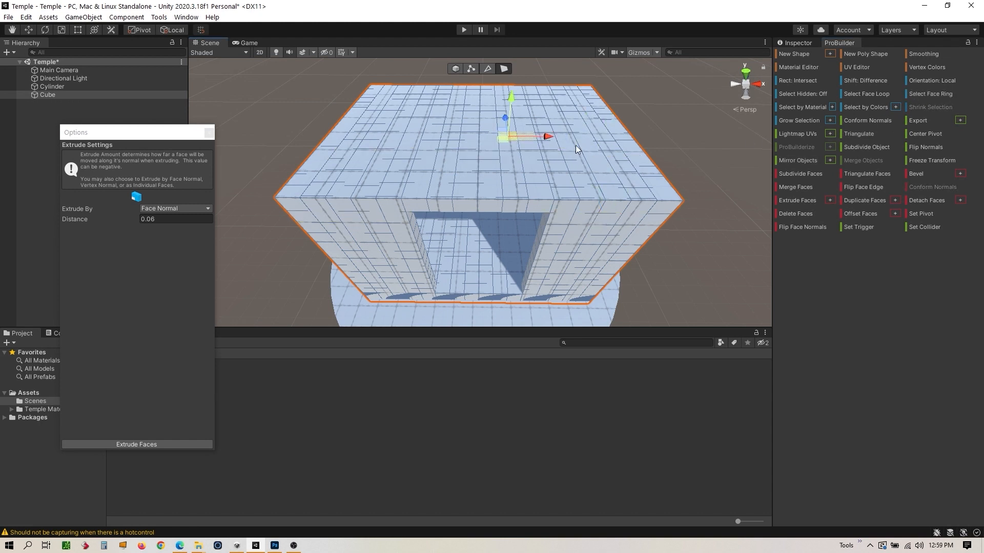
pyautogui.click(799, 121)
pyautogui.click(829, 120)
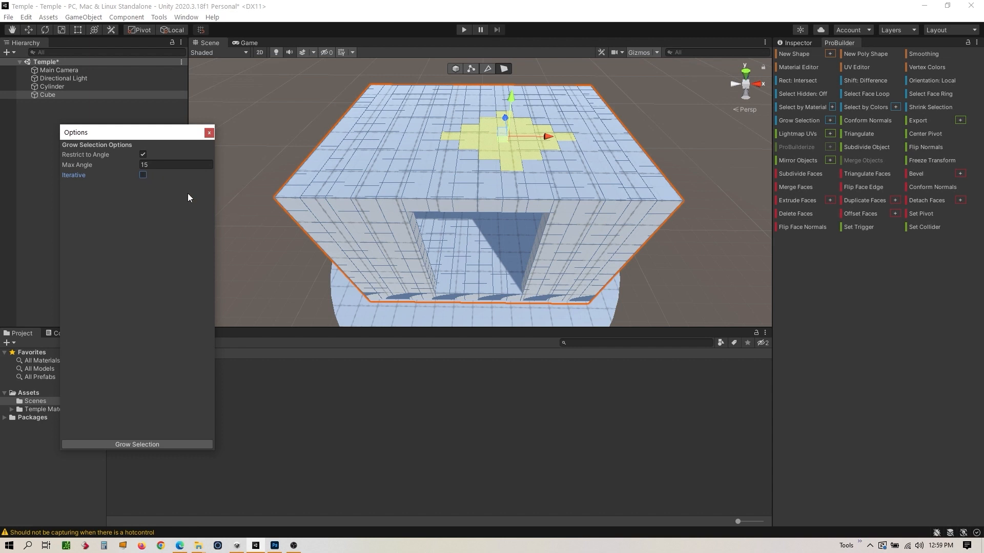
pyautogui.click(143, 444)
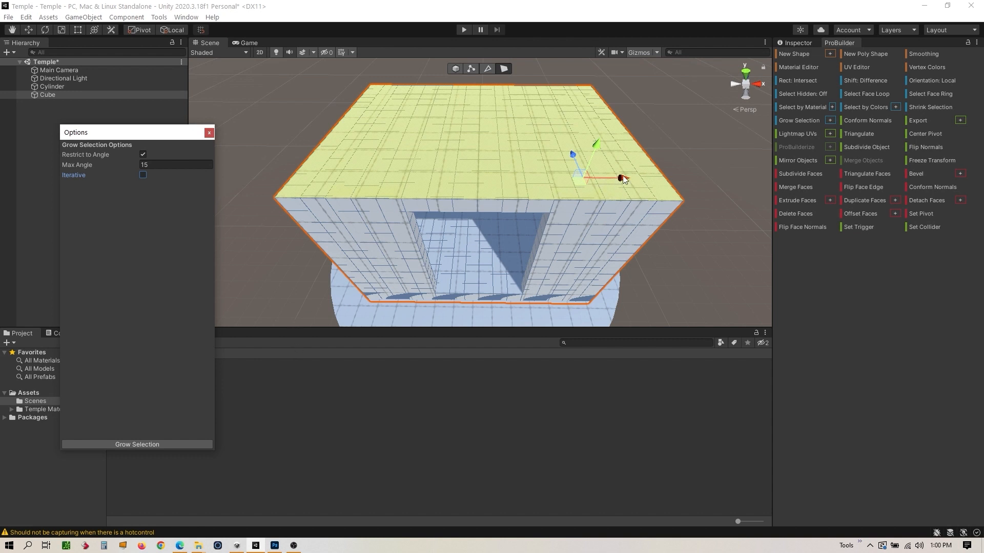
pyautogui.click(209, 134)
# Start again from one roof face and compare Grow Selection with Iterative on and off, leaving it off to select the entire roof.
pyautogui.click(656, 132)
pyautogui.hotkey('ctrl', 'z')
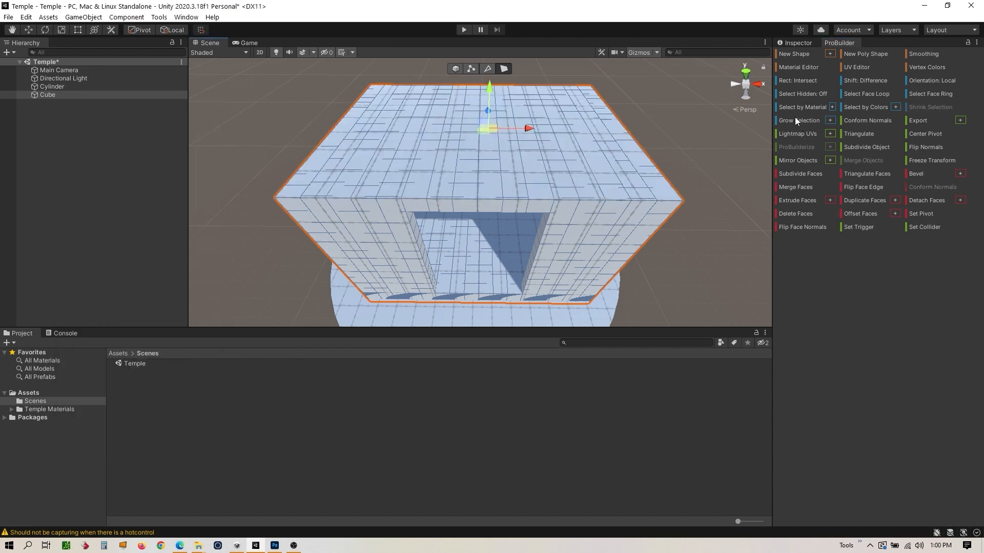
pyautogui.click(830, 119)
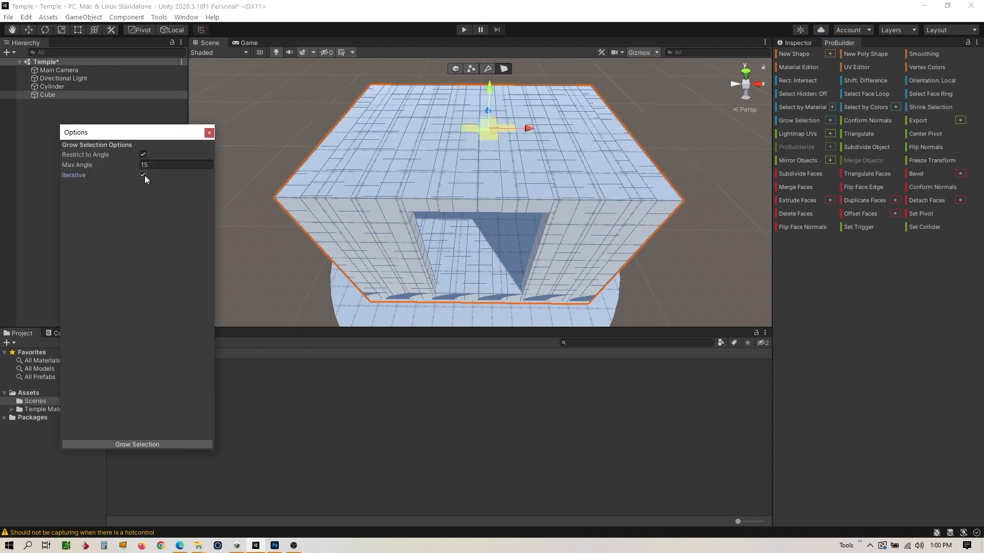
pyautogui.click(153, 445)
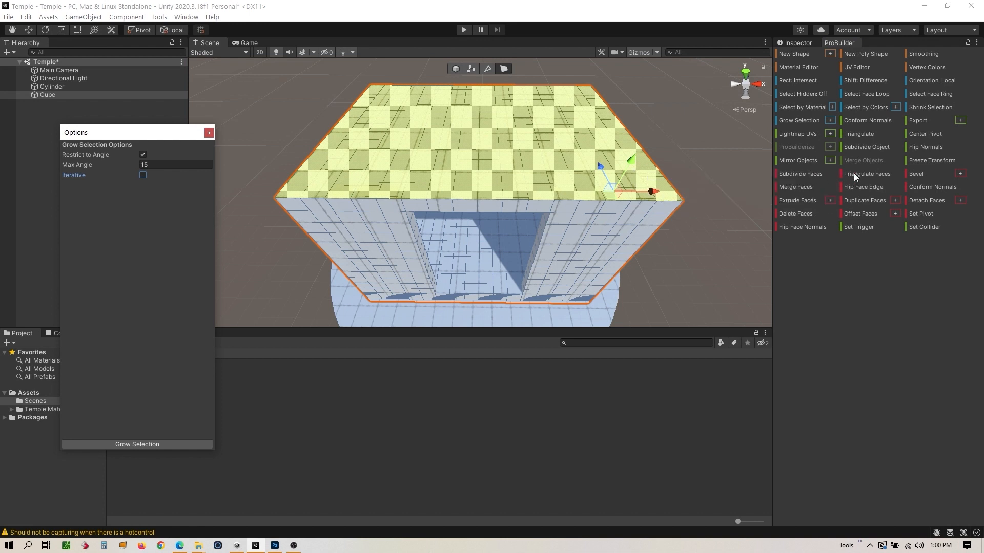
# Extrude the selected roof faces once and undo the extrusion.
pyautogui.click(802, 200)
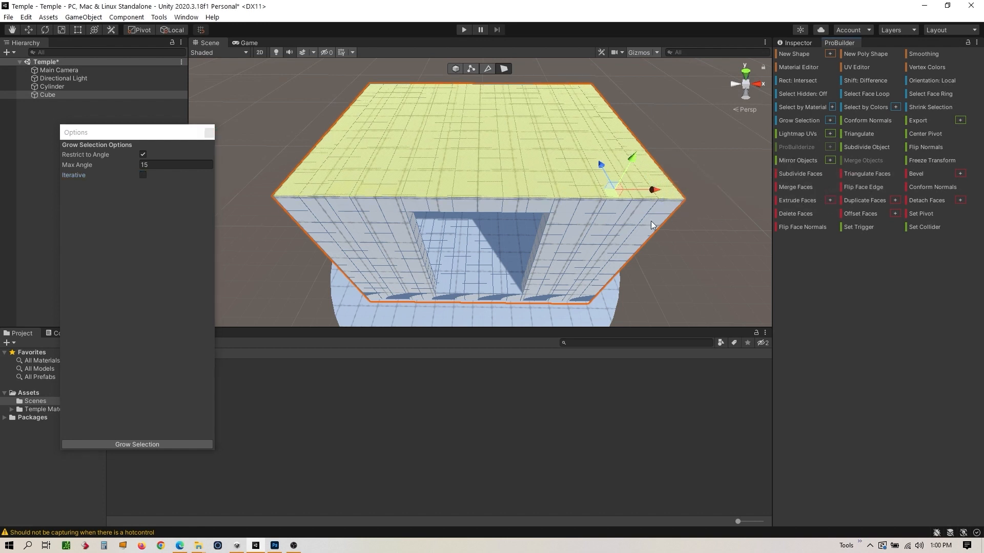
pyautogui.hotkey('ctrl', 'z')
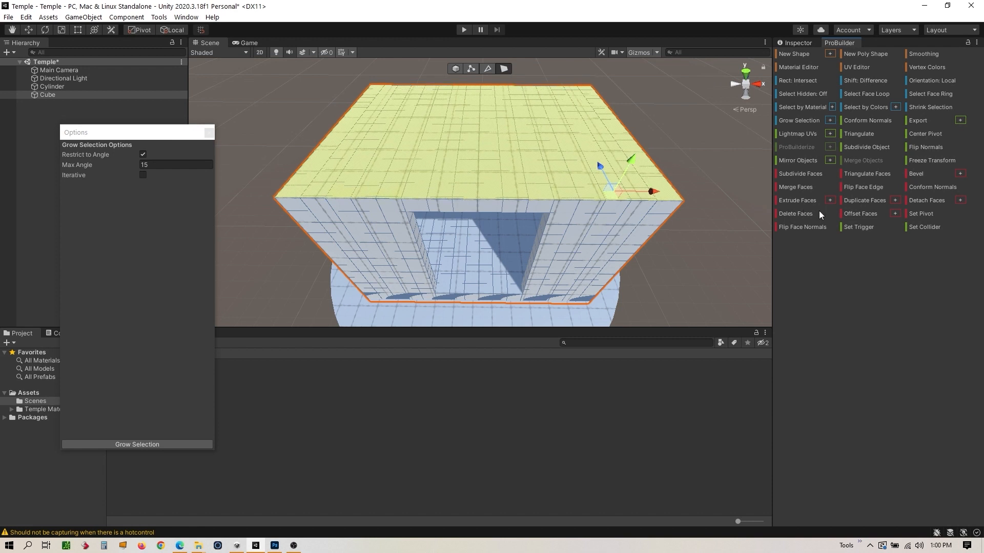
# Open the extrude settings and extrude the selected roof faces by Face Normal with a distance of 0.2.
pyautogui.click(827, 201)
pyautogui.click(153, 220)
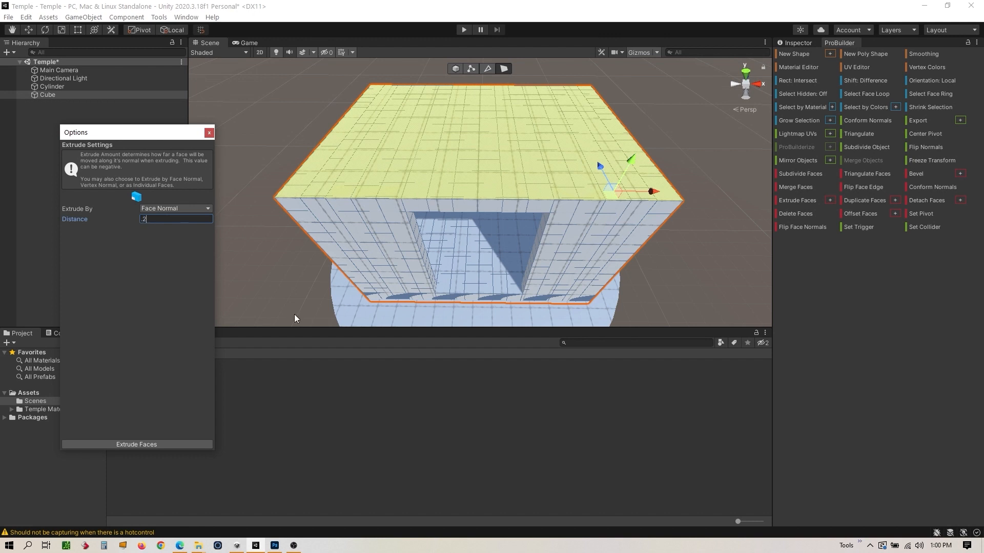
pyautogui.click(156, 447)
pyautogui.keyDown('alt'); pyautogui.moveTo(544, 280); pyautogui.dragTo(579, 234); pyautogui.keyUp('alt')
# Set the extrude distance to 0.5 and extrude the selected roof faces again.
pyautogui.click(149, 220)
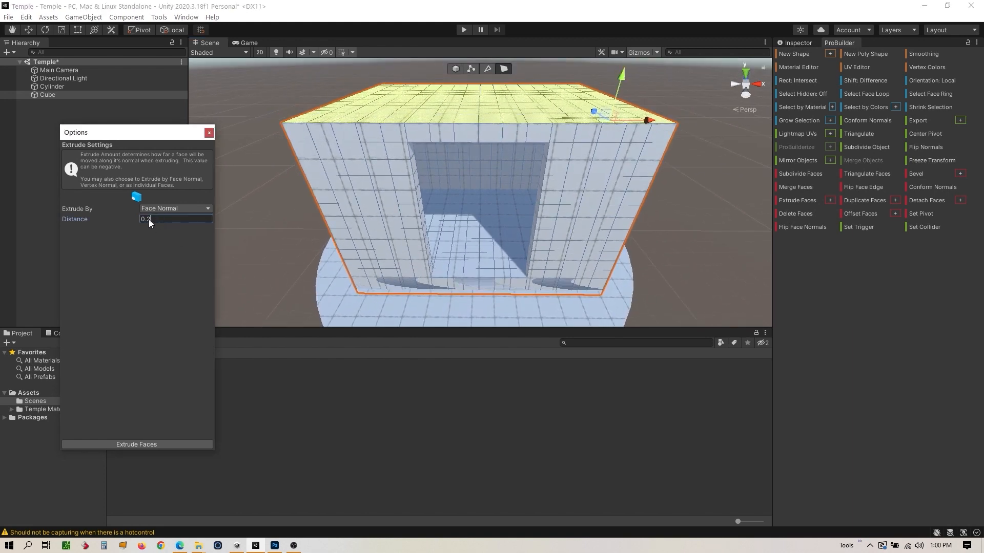
pyautogui.write('5')
pyautogui.click(139, 445)
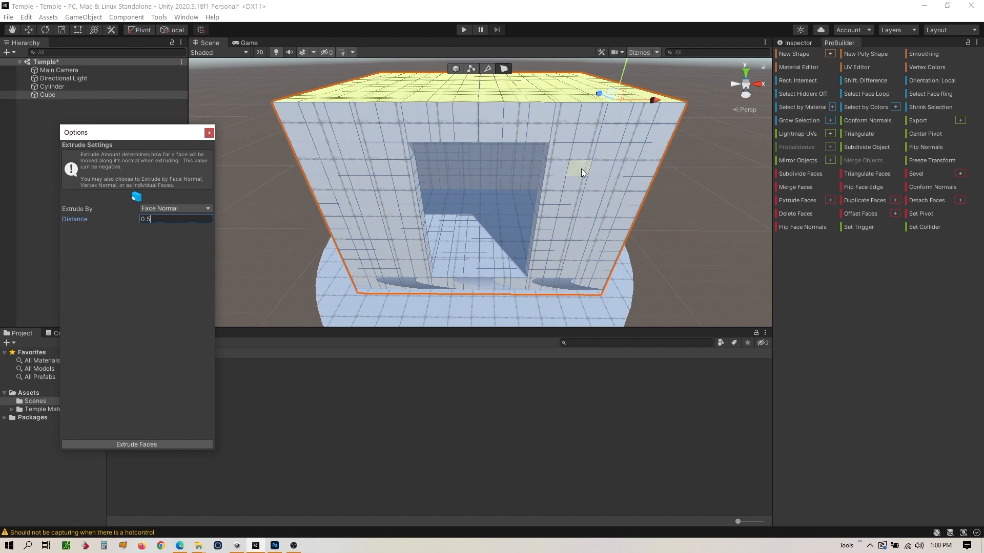
pyautogui.keyDown('alt'); pyautogui.moveTo(581, 170); pyautogui.dragTo(570, 250); pyautogui.keyUp('alt')
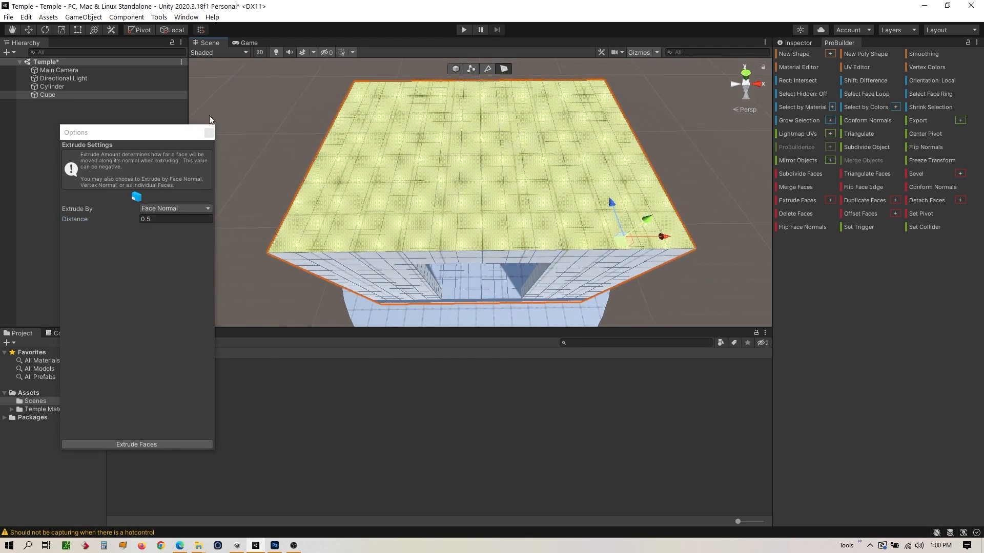
# Try scaling the roof faces outward with the handle at Pivot, and undo the scaling.
pyautogui.click(61, 29)
pyautogui.moveTo(626, 236); pyautogui.dragTo(631, 235)
pyautogui.keyDown('alt'); pyautogui.moveTo(595, 260); pyautogui.dragTo(598, 230); pyautogui.keyUp('alt')
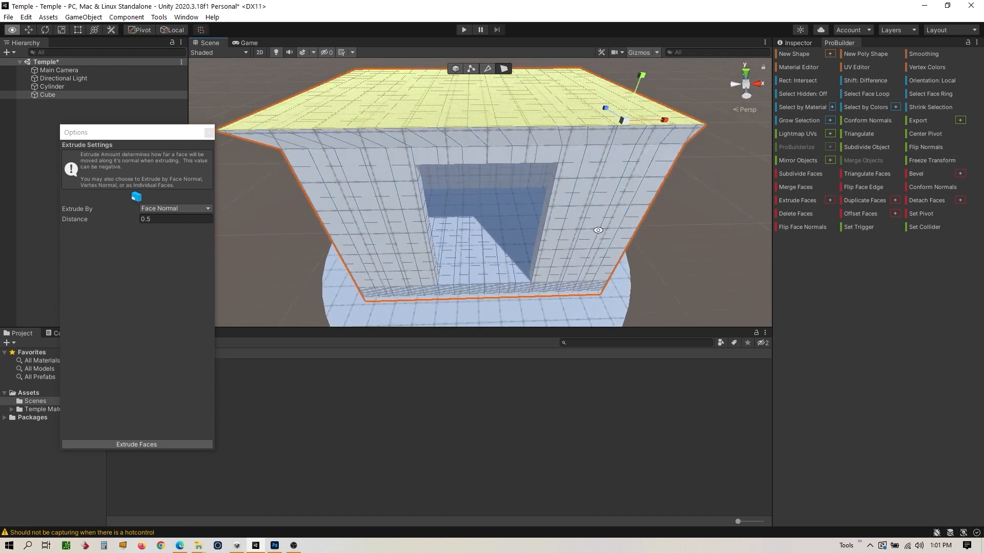
pyautogui.hotkey('ctrl', 'z')
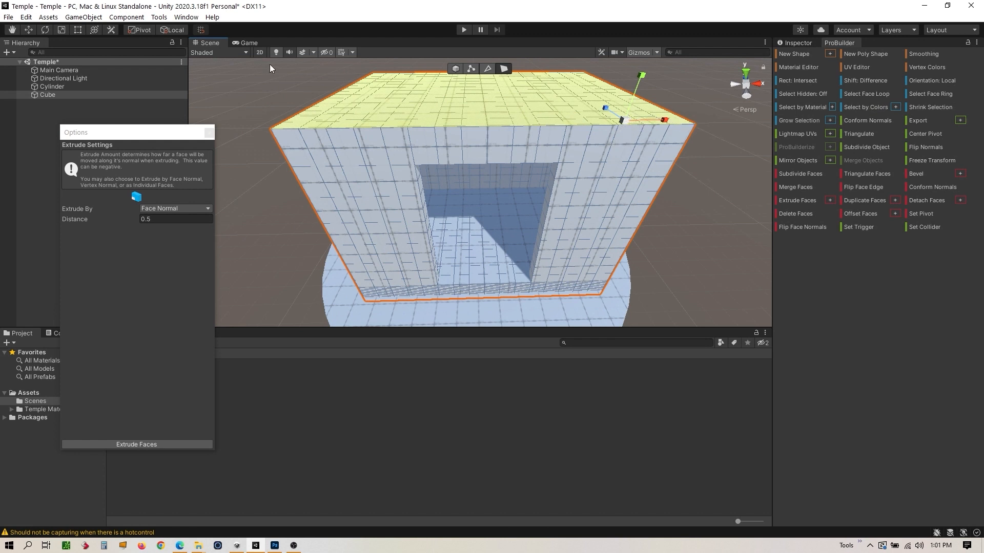
# Set the handle position to Center and scale the roof's top faces outward into an even overhang.
pyautogui.click(139, 30)
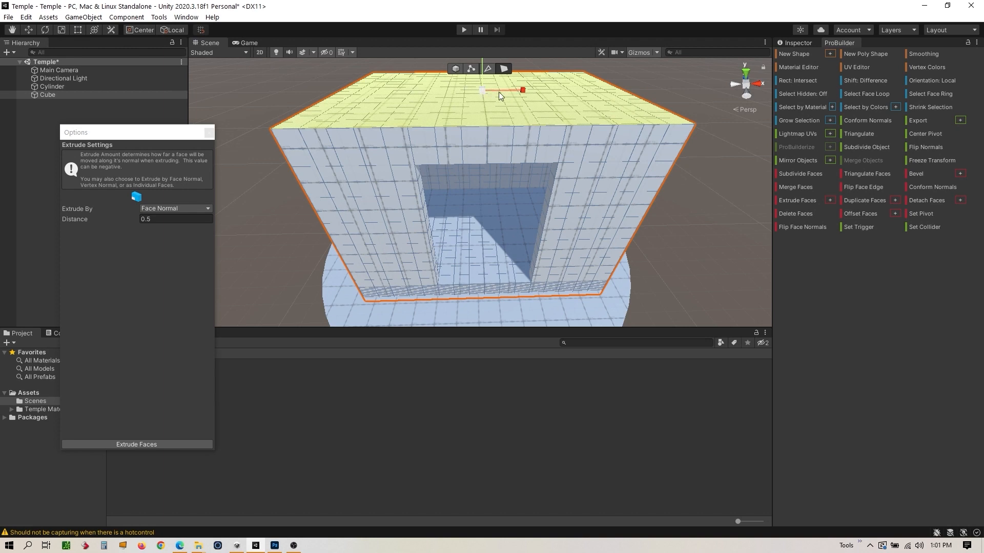
pyautogui.click(142, 33)
pyautogui.keyDown('alt'); pyautogui.moveTo(424, 102); pyautogui.dragTo(430, 161); pyautogui.keyUp('alt')
pyautogui.keyDown('alt'); pyautogui.moveTo(487, 146); pyautogui.dragTo(479, 100); pyautogui.keyUp('alt')
pyautogui.scroll(-3, 503, 170)
pyautogui.moveTo(496, 188)
pyautogui.keyDown('alt'); pyautogui.mouseDown()
pyautogui.moveTo(486, 161)
pyautogui.moveTo(482, 189)
pyautogui.moveTo(483, 180)
pyautogui.mouseUp(); pyautogui.keyUp('alt')
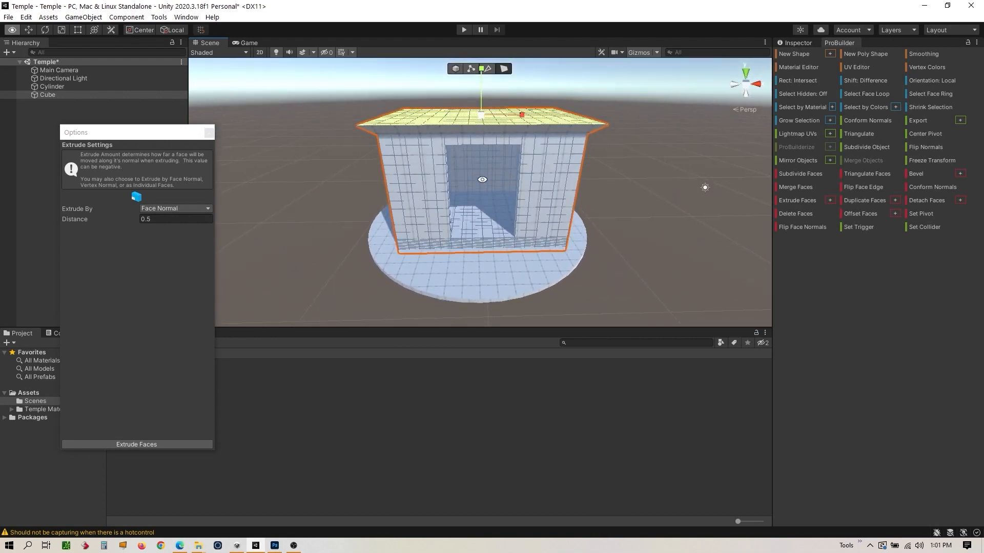
# Extrude the widened roof faces upward by 0.5 to give the overhang a thick vertical edge.
pyautogui.click(129, 444)
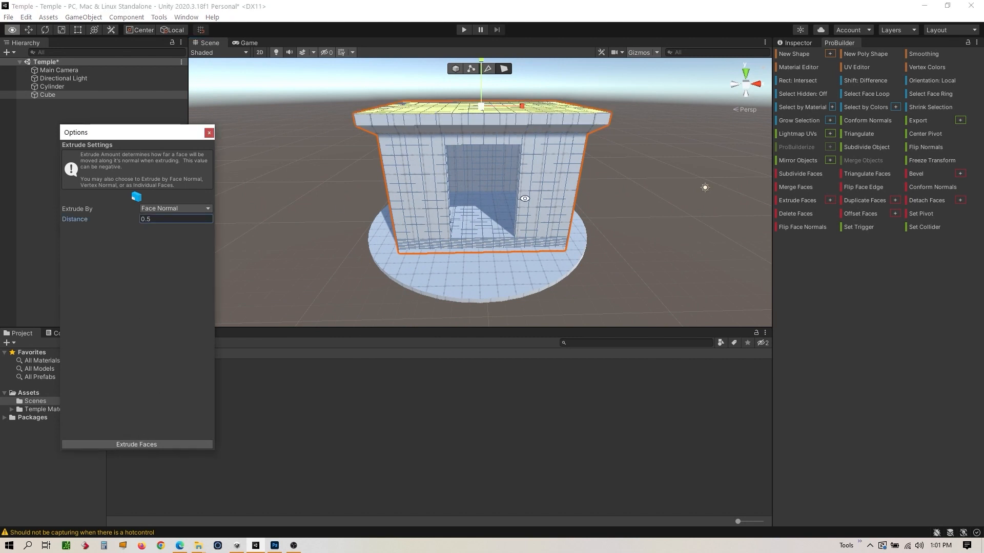
pyautogui.keyDown('alt'); pyautogui.moveTo(524, 198); pyautogui.dragTo(507, 182); pyautogui.keyUp('alt')
pyautogui.scroll(6, 505, 178)
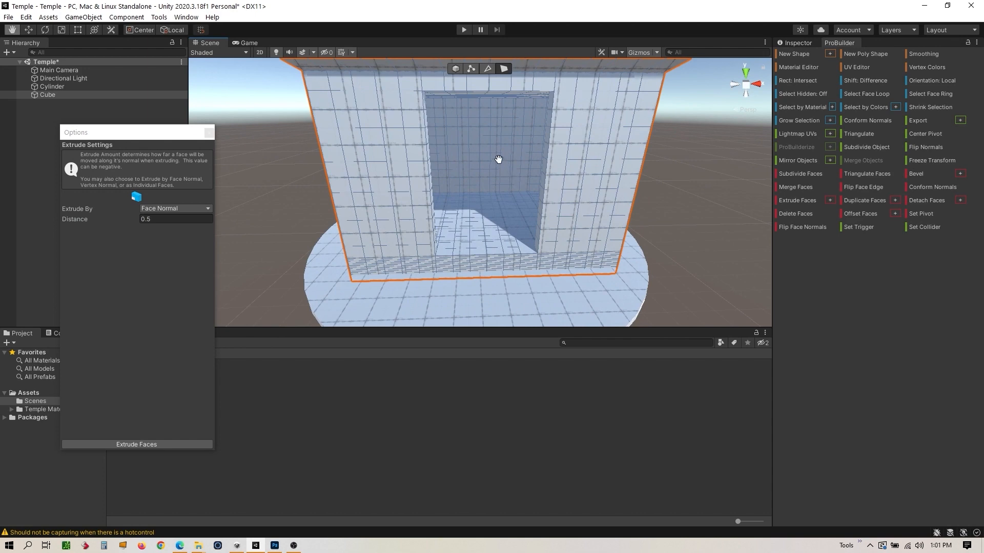
pyautogui.moveTo(498, 159); pyautogui.dragTo(492, 200, button='middle')
pyautogui.scroll(-4, 518, 213)
pyautogui.keyDown('alt'); pyautogui.moveTo(485, 213); pyautogui.dragTo(469, 243); pyautogui.keyUp('alt')
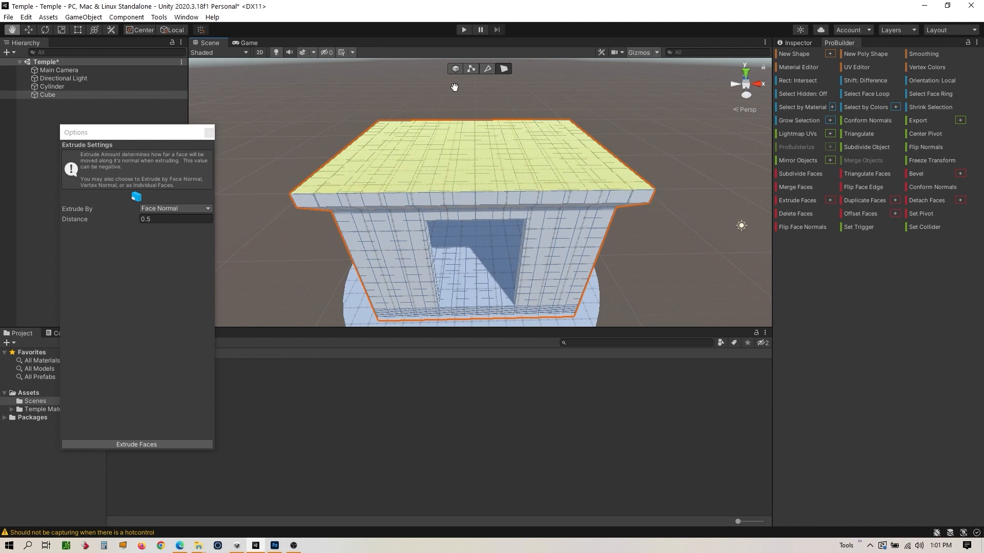
# In vertex mode, select the roof's four top corner vertices, raise them and scale them outward into upturned eaves.
pyautogui.click(471, 68)
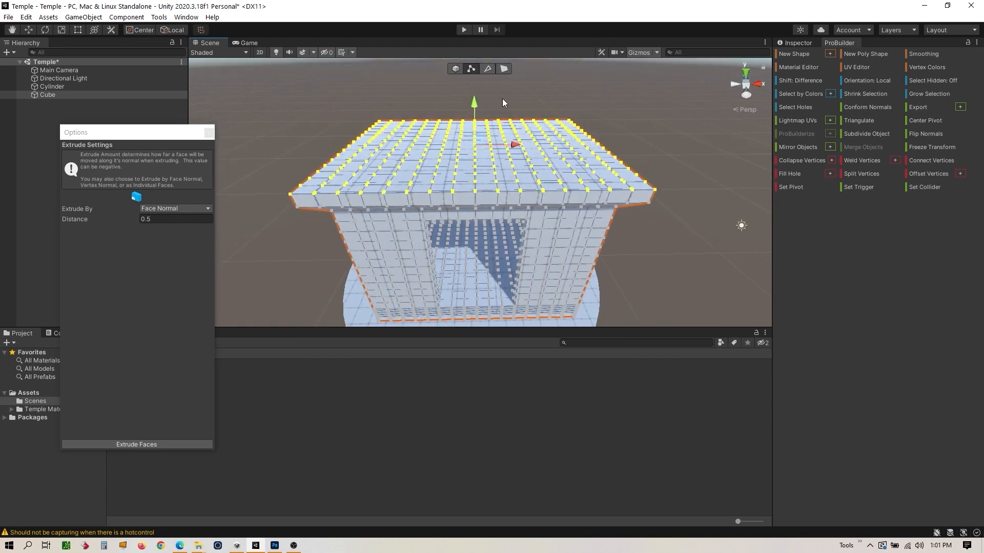
pyautogui.click(507, 101)
pyautogui.click(653, 189)
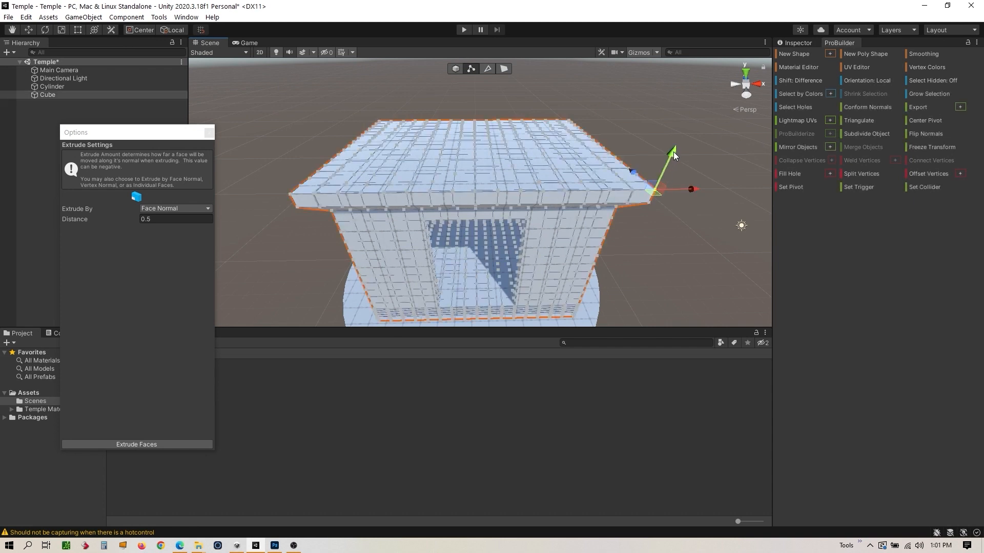
pyautogui.moveTo(676, 147); pyautogui.dragTo(685, 128)
pyautogui.hotkey('ctrl', 'z')
pyautogui.keyDown('shift'); pyautogui.click(379, 122); pyautogui.keyUp('shift')
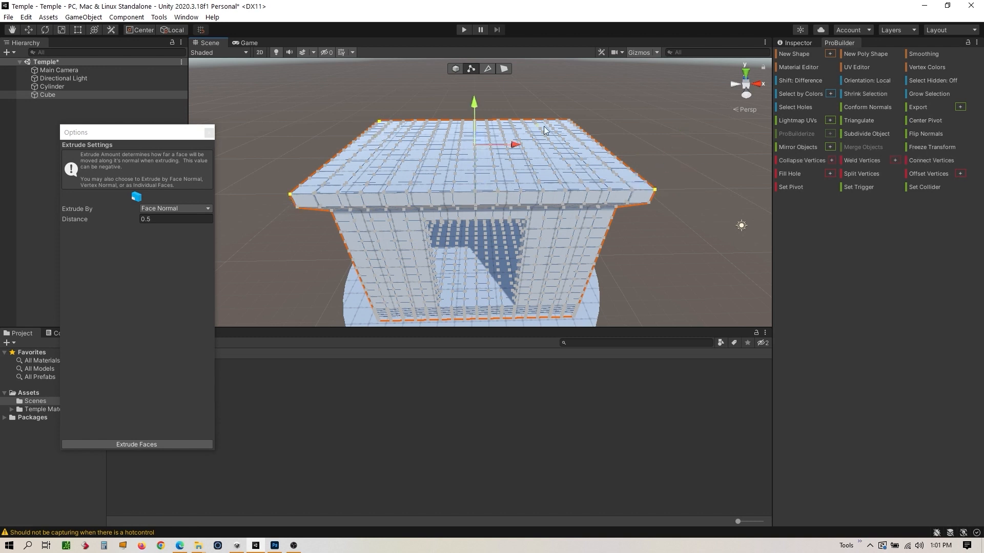
pyautogui.keyDown('shift'); pyautogui.click(570, 121); pyautogui.keyUp('shift')
pyautogui.moveTo(475, 101); pyautogui.dragTo(469, 85)
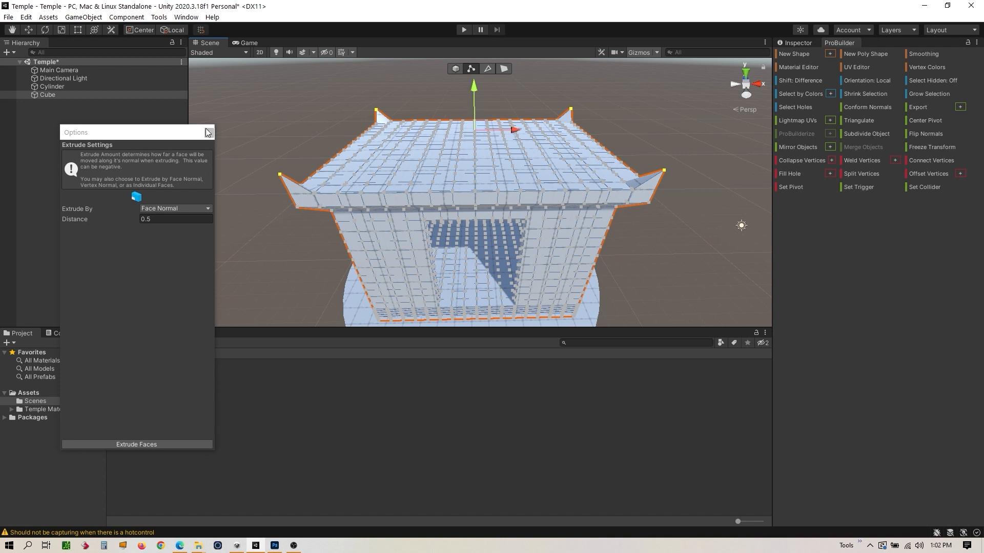
pyautogui.click(61, 30)
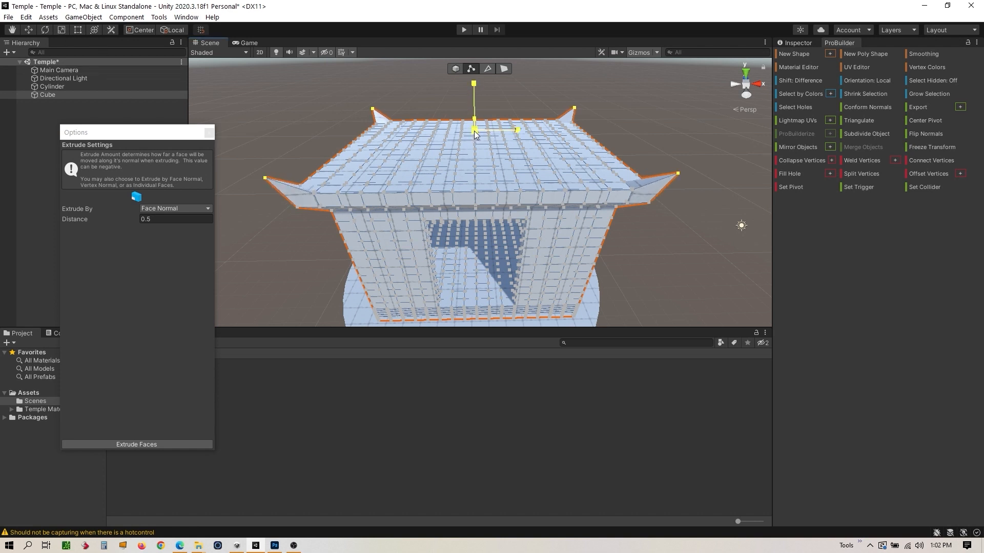
pyautogui.keyDown('alt'); pyautogui.moveTo(496, 226); pyautogui.dragTo(530, 227); pyautogui.keyUp('alt')
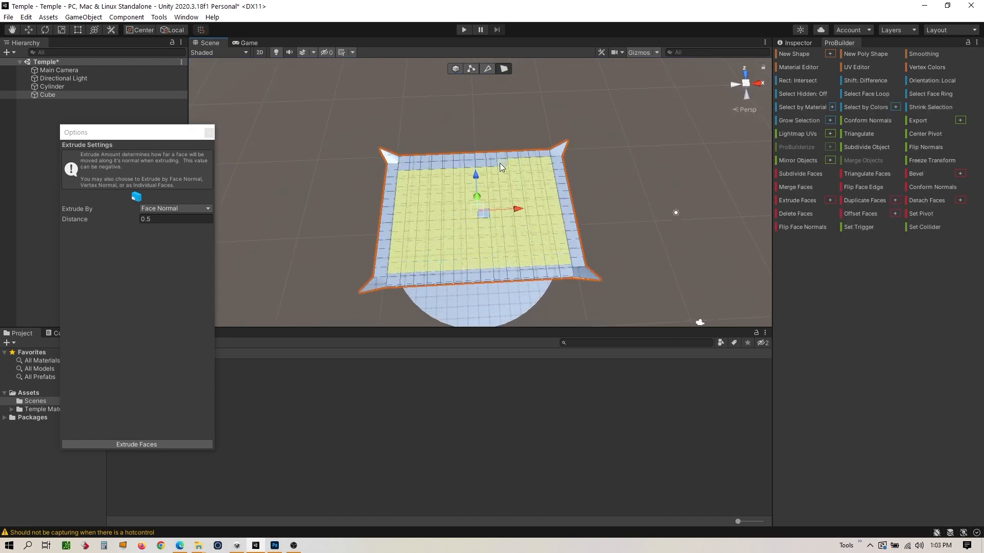
# Complete the selection of the roof's inner top faces, leaving out the outer border, and extrude them upward.
pyautogui.keyDown('shift'); pyautogui.click(501, 167); pyautogui.keyUp('shift')
pyautogui.keyDown('shift'); pyautogui.click(478, 165); pyautogui.keyUp('shift')
pyautogui.keyDown('shift'); pyautogui.click(445, 166); pyautogui.keyUp('shift')
pyautogui.keyDown('shift'); pyautogui.click(414, 166); pyautogui.keyUp('shift')
pyautogui.click(175, 219)
pyautogui.moveTo(414, 246)
pyautogui.keyDown('alt'); pyautogui.mouseDown()
pyautogui.moveTo(414, 185)
pyautogui.moveTo(420, 262)
pyautogui.mouseUp(); pyautogui.keyUp('alt')
pyautogui.click(147, 446)
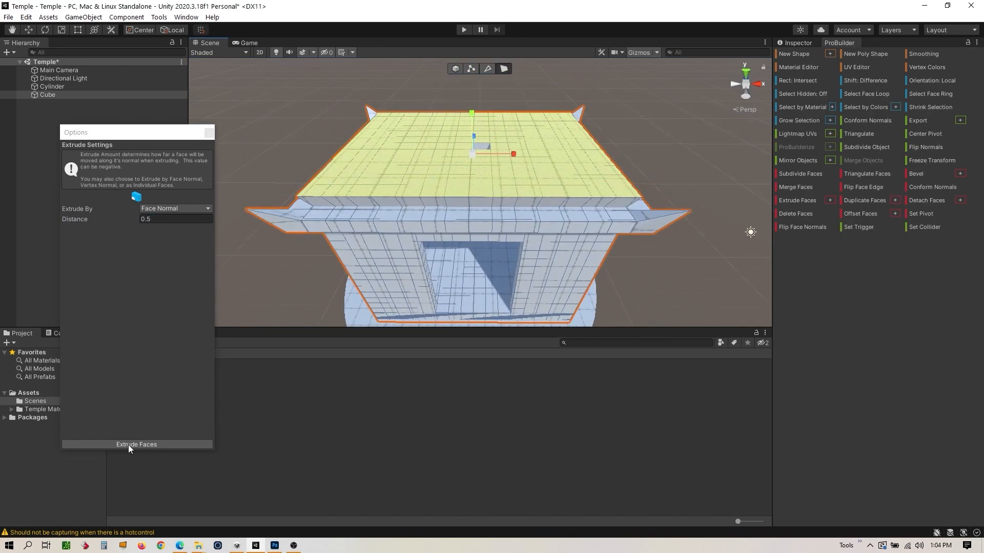
# Extrude the inner roof faces further with a distance of 0.5 to build stepped roof tiers.
pyautogui.click(137, 444)
pyautogui.click(175, 219)
pyautogui.write('.5')
pyautogui.click(136, 444)
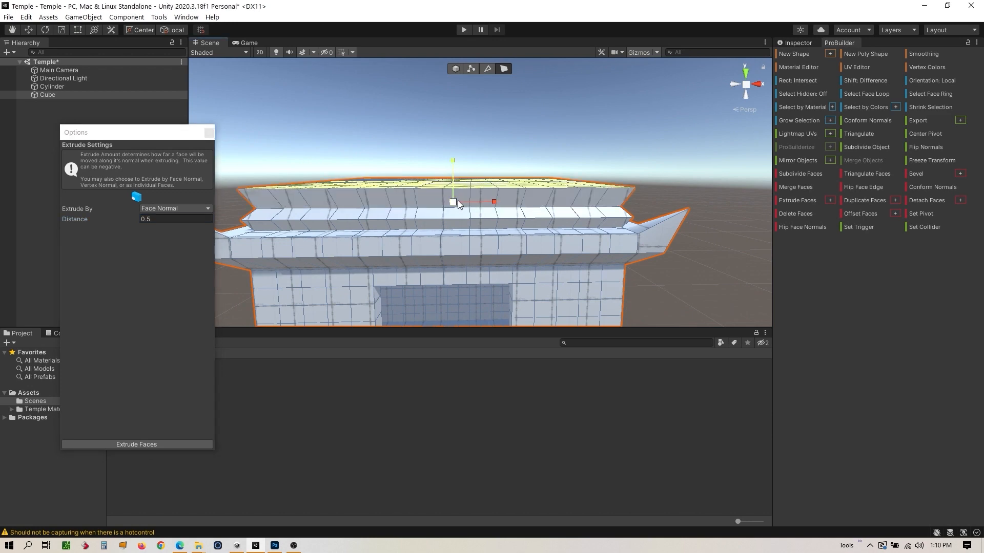
# Select the corner faces of the top roof tier and extrude them by 0.5 to start the corner horns.
pyautogui.click(600, 269)
pyautogui.keyDown('shift'); pyautogui.click(551, 158); pyautogui.keyUp('shift')
pyautogui.moveTo(421, 205)
pyautogui.keyDown('alt'); pyautogui.mouseDown()
pyautogui.moveTo(421, 261)
pyautogui.moveTo(422, 197)
pyautogui.mouseUp(); pyautogui.keyUp('alt')
pyautogui.click(137, 445)
pyautogui.click(136, 444)
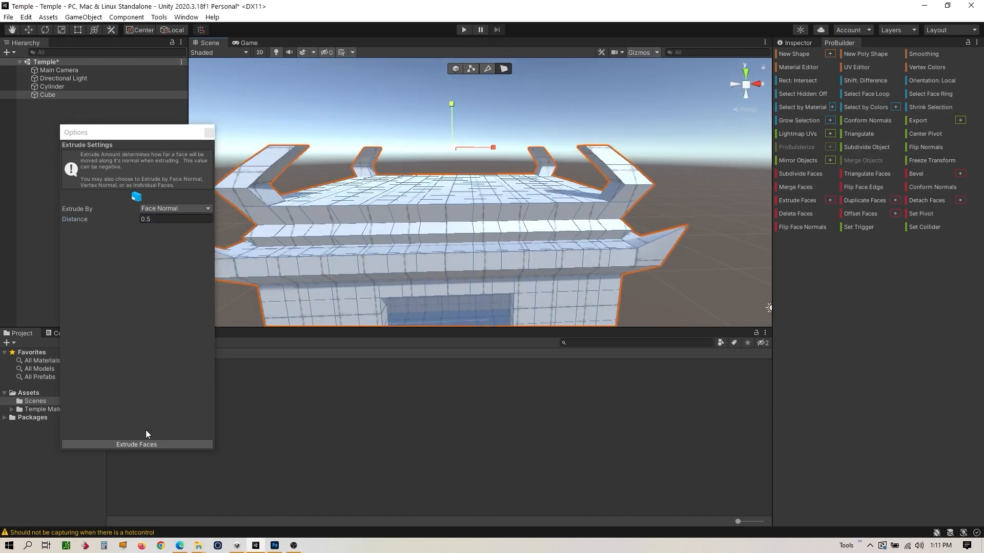
# Extrude the corner horns repeatedly by 0.5 and scale their ends inward so they meet at a peak above the roof.
pyautogui.click(146, 443)
pyautogui.keyDown('alt'); pyautogui.moveTo(421, 230); pyautogui.dragTo(421, 177); pyautogui.keyUp('alt')
pyautogui.click(136, 444)
pyautogui.moveTo(455, 132); pyautogui.dragTo(442, 104)
pyautogui.click(149, 444)
pyautogui.click(149, 444)
pyautogui.keyDown('alt'); pyautogui.moveTo(425, 139); pyautogui.dragTo(428, 156); pyautogui.keyUp('alt')
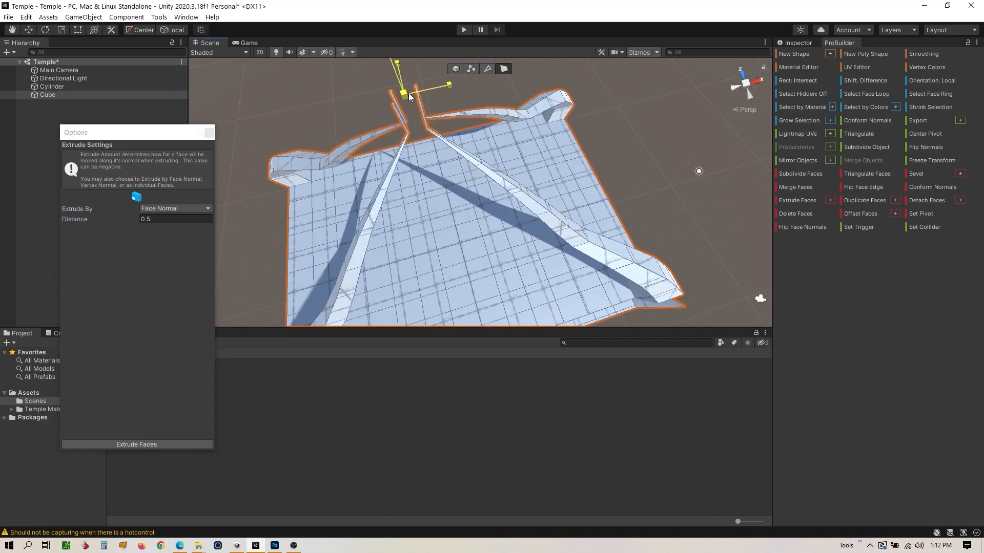
pyautogui.moveTo(409, 97); pyautogui.dragTo(369, 102)
pyautogui.keyDown('alt'); pyautogui.moveTo(400, 256); pyautogui.dragTo(391, 198); pyautogui.keyUp('alt')
# In object mode, select the Cube and Cylinder together and set their X and Z positions to 0.
pyautogui.scroll(-5, 391, 198)
pyautogui.click(456, 69)
pyautogui.click(574, 134)
pyautogui.click(48, 95)
pyautogui.keyDown('ctrl'); pyautogui.click(52, 87); pyautogui.keyUp('ctrl')
pyautogui.click(798, 43)
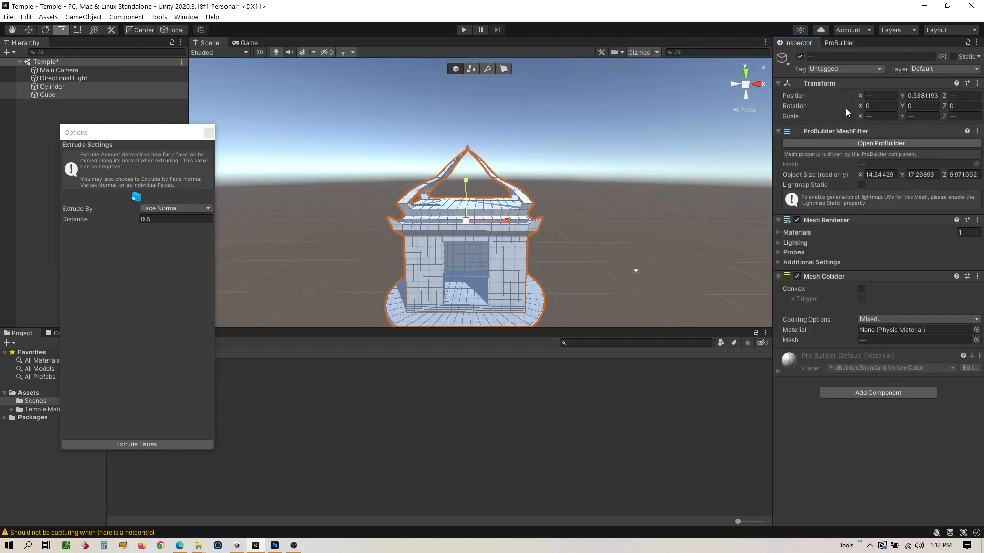
pyautogui.click(881, 96)
pyautogui.write('0')
pyautogui.press('Tab')
pyautogui.press('Tab')
pyautogui.write('0')
# Select the temple Cube, set its handle position to Pivot and place it over the cylindrical base.
pyautogui.click(51, 87)
pyautogui.click(48, 95)
pyautogui.moveTo(568, 305); pyautogui.dragTo(455, 279, button='middle')
pyautogui.click(138, 31)
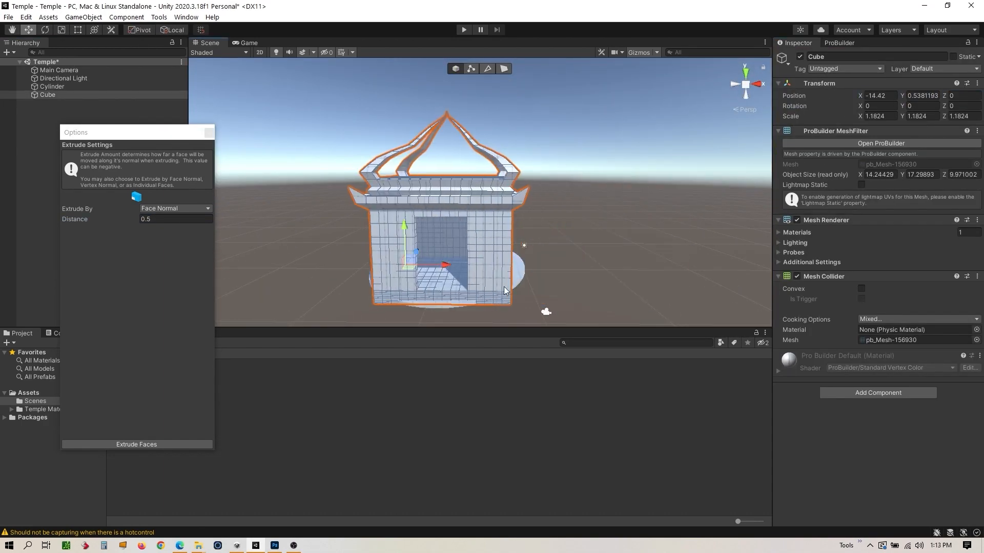
pyautogui.scroll(-3, 455, 128)
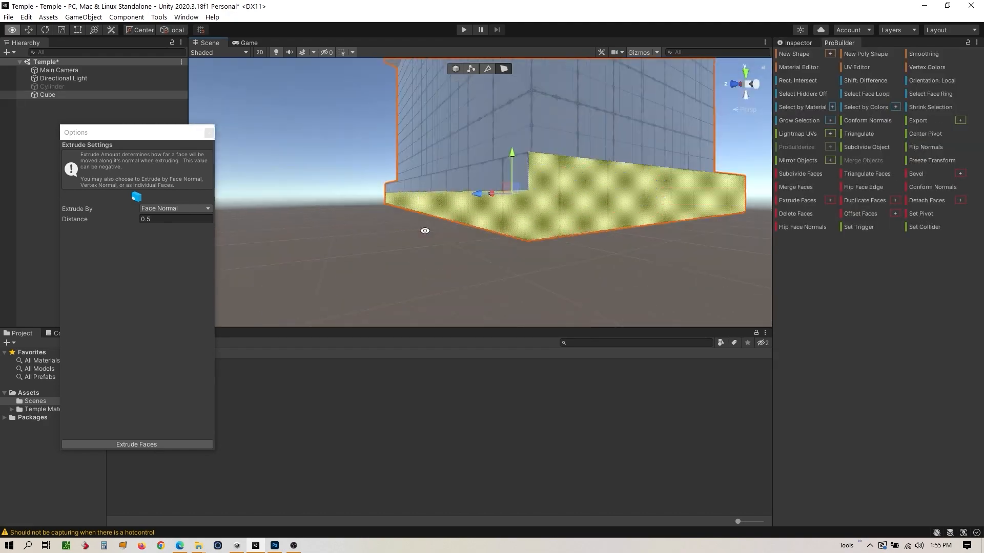
# Add the remaining border faces on the underside of the temple's stepped base to the face selection.
pyautogui.keyDown('alt'); pyautogui.moveTo(307, 195); pyautogui.dragTo(485, 297); pyautogui.keyUp('alt')
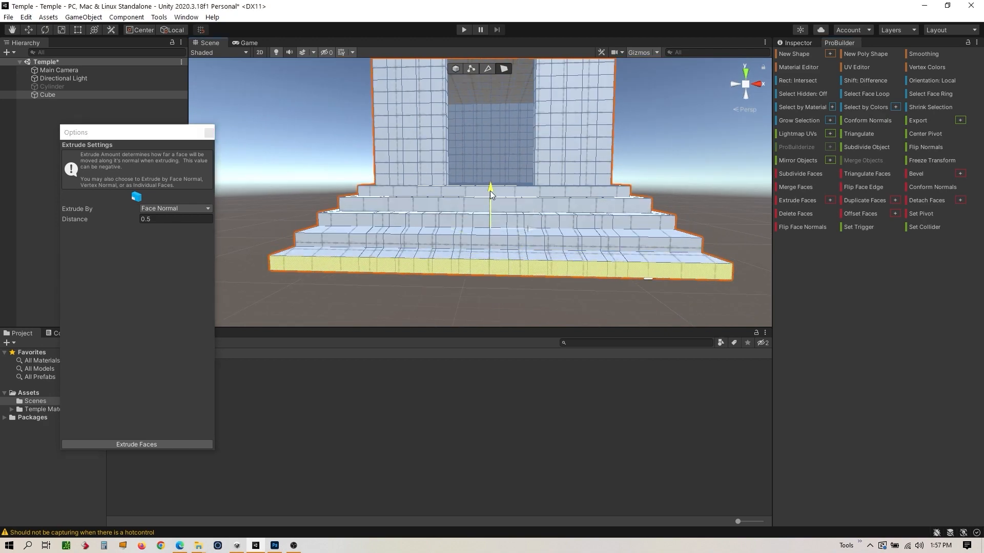
pyautogui.keyDown('alt'); pyautogui.moveTo(461, 287); pyautogui.dragTo(549, 271); pyautogui.keyUp('alt')
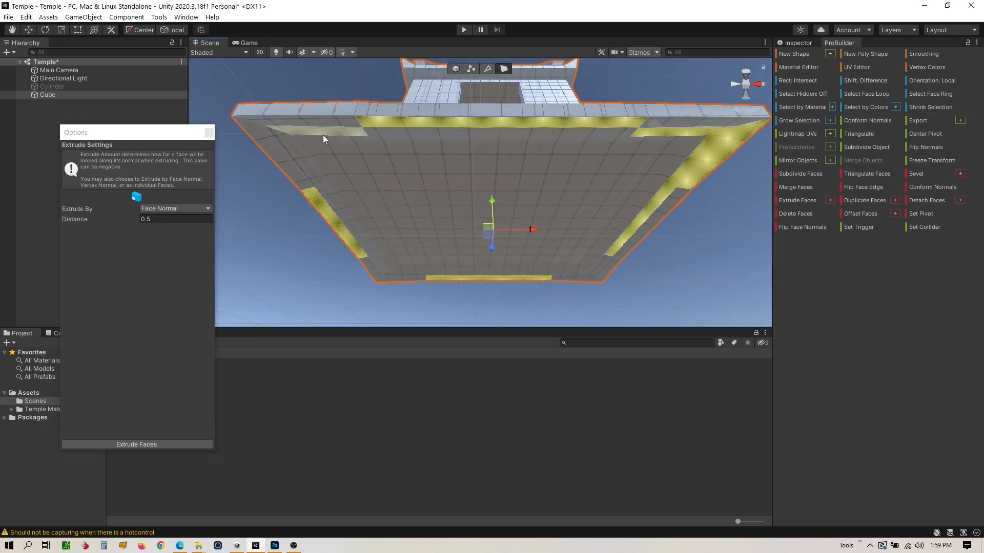
pyautogui.keyDown('shift'); pyautogui.click(287, 156); pyautogui.keyUp('shift')
pyautogui.keyDown('shift'); pyautogui.click(390, 279); pyautogui.keyUp('shift')
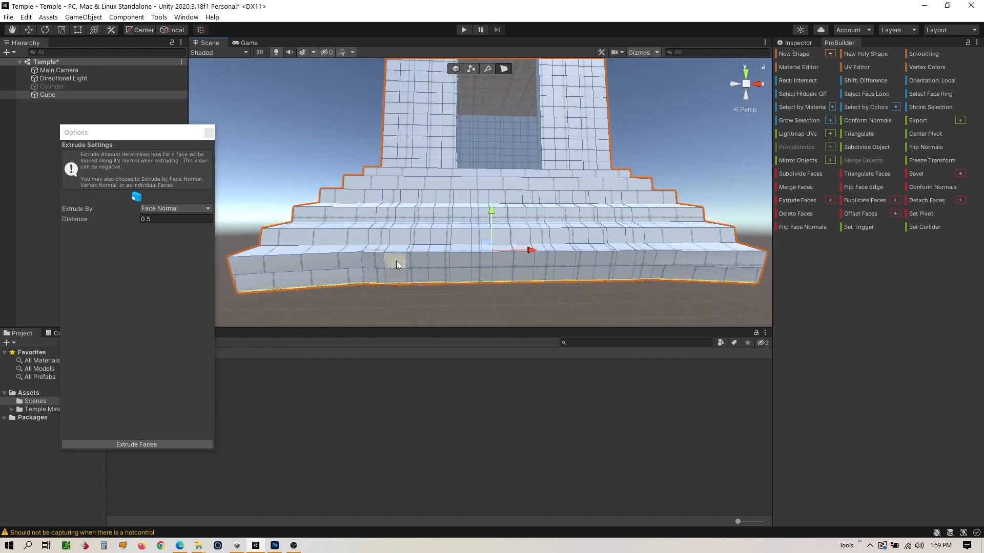
pyautogui.keyDown('alt'); pyautogui.moveTo(391, 264); pyautogui.dragTo(462, 256); pyautogui.keyUp('alt')
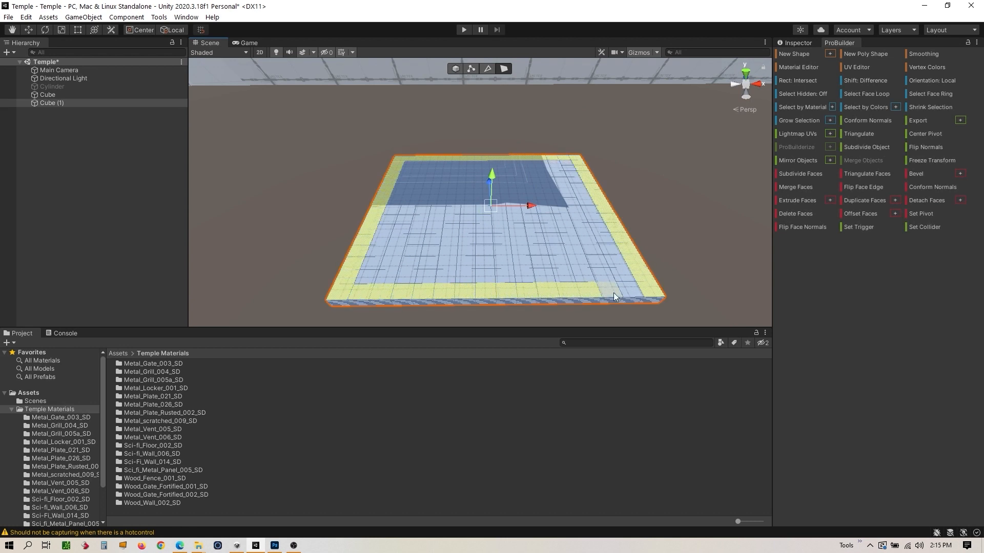
# Extrude the top rim faces of Cube (1) upward with a distance of 1.5 to heighten the chamber walls.
pyautogui.scroll(-5, 579, 169)
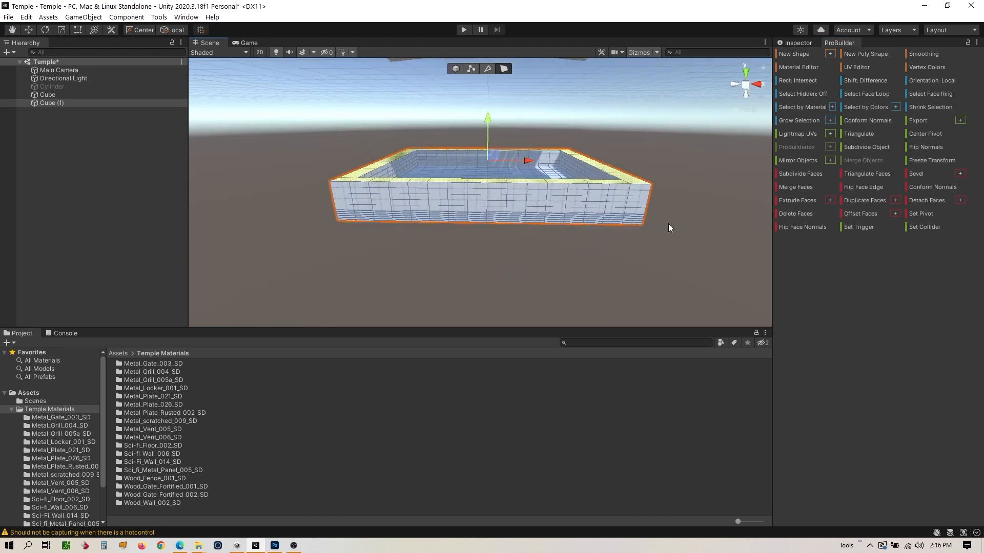
pyautogui.click(830, 200)
pyautogui.click(146, 444)
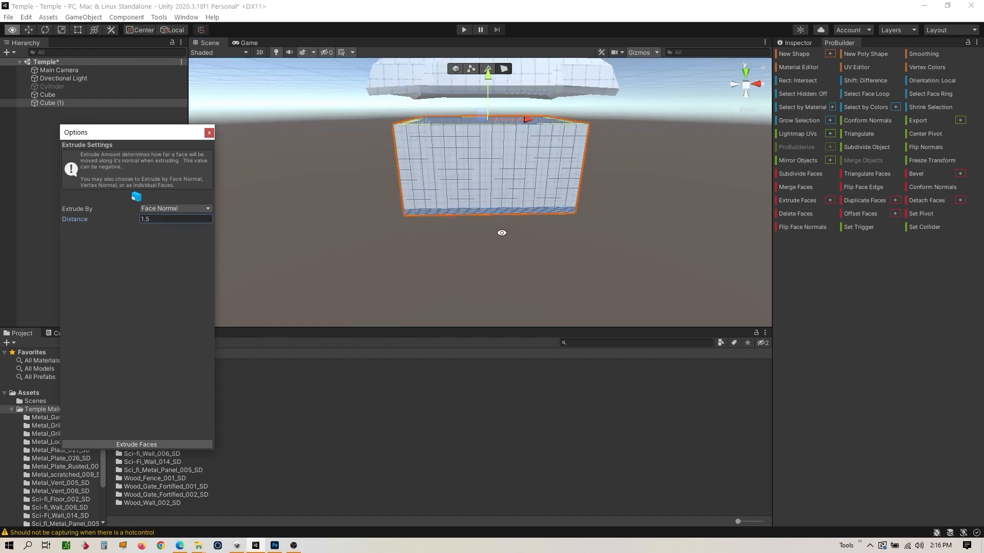
# Select the upper row of faces on the inside walls of Cube (1) and extrude them by 1.5.
pyautogui.moveTo(478, 152); pyautogui.dragTo(429, 221, button='right')
pyautogui.press('w')
pyautogui.click(504, 69)
pyautogui.keyDown('shift'); pyautogui.click(332, 193); pyautogui.keyUp('shift')
pyautogui.keyDown('shift'); pyautogui.click(420, 184); pyautogui.keyUp('shift')
pyautogui.keyDown('shift'); pyautogui.click(594, 181); pyautogui.keyUp('shift')
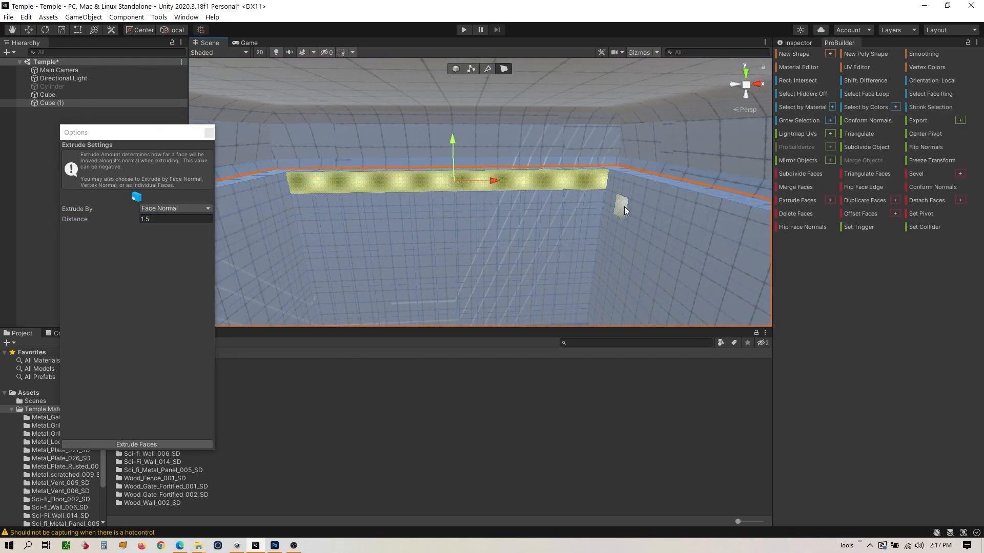
pyautogui.moveTo(621, 207); pyautogui.dragTo(408, 184, button='right')
pyautogui.keyDown('shift'); pyautogui.click(499, 143); pyautogui.keyUp('shift')
pyautogui.keyDown('shift'); pyautogui.click(333, 148); pyautogui.keyUp('shift')
pyautogui.click(141, 444)
# Select another set of faces along the upper inside walls of the Cube (1) chamber.
pyautogui.click(499, 138)
pyautogui.keyDown('shift'); pyautogui.click(359, 146); pyautogui.keyUp('shift')
pyautogui.click(411, 174)
pyautogui.keyDown('shift'); pyautogui.click(492, 173); pyautogui.keyUp('shift')
pyautogui.keyDown('shift'); pyautogui.click(573, 174); pyautogui.keyUp('shift')
pyautogui.moveTo(573, 175); pyautogui.dragTo(391, 304, button='right')
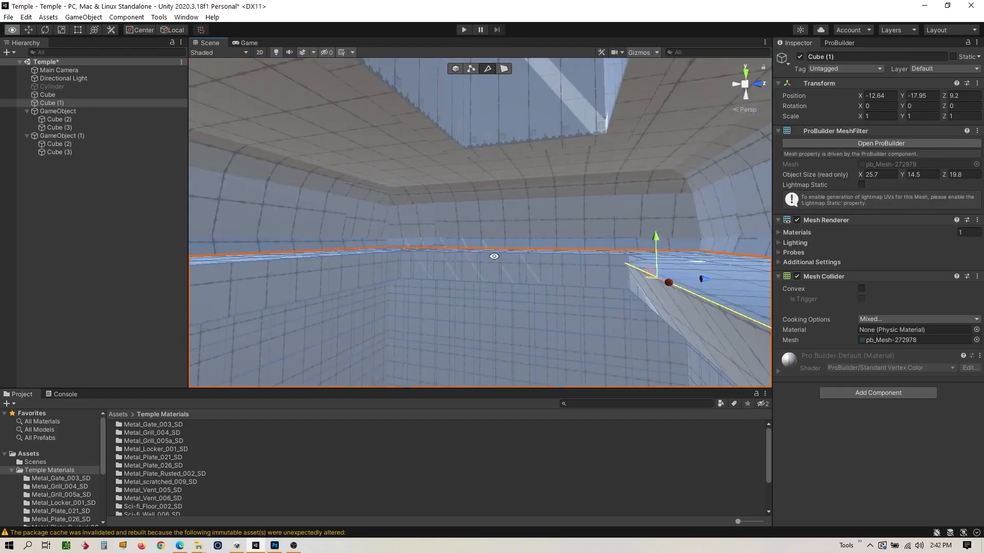
pyautogui.moveTo(666, 281); pyautogui.dragTo(529, 283, button='right')
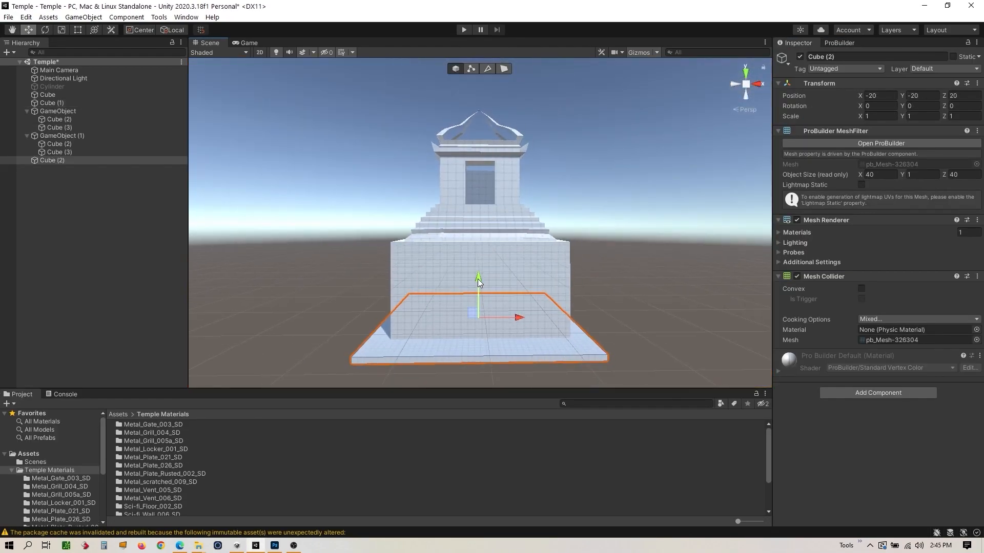
# Reshape the rocky hill beneath the temple by moving and rotating edges along its upper front and side slopes.
pyautogui.click(839, 42)
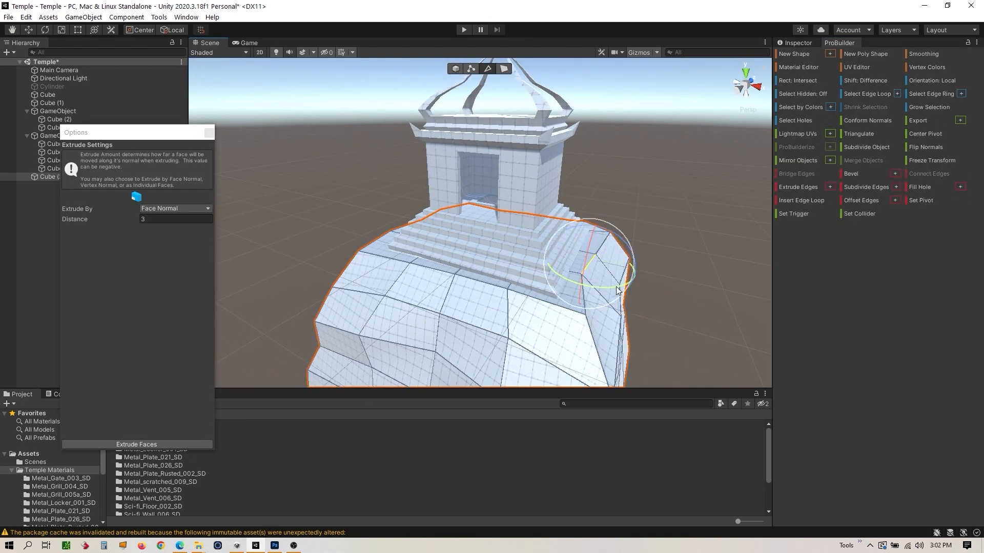
pyautogui.press('w')
pyautogui.press('e')
pyautogui.press('w')
pyautogui.keyDown('alt'); pyautogui.moveTo(363, 260); pyautogui.dragTo(528, 267); pyautogui.keyUp('alt')
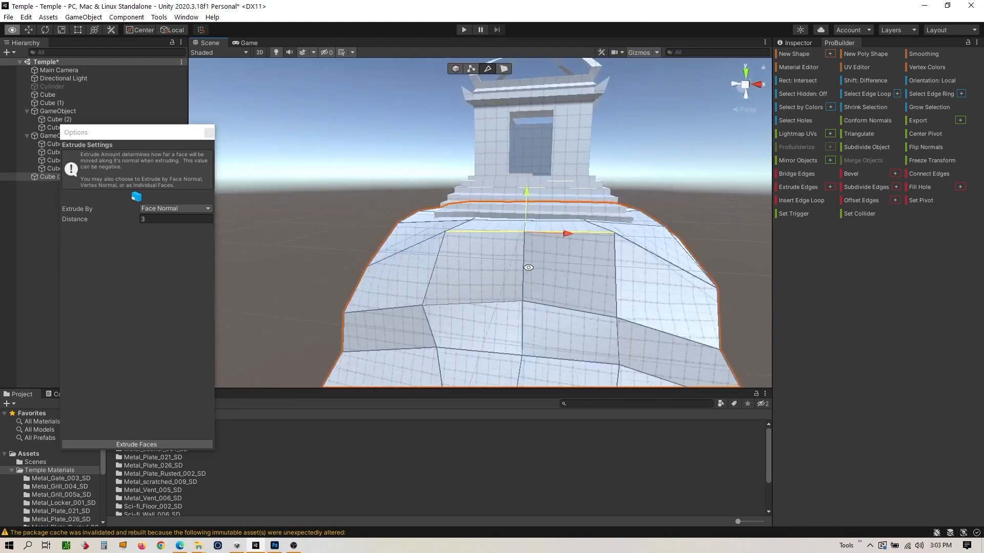
pyautogui.click(496, 305)
pyautogui.keyDown('alt'); pyautogui.moveTo(496, 306); pyautogui.dragTo(439, 308); pyautogui.keyUp('alt')
pyautogui.click(439, 333)
pyautogui.press('e')
pyautogui.keyDown('alt'); pyautogui.moveTo(564, 287); pyautogui.dragTo(663, 266); pyautogui.keyUp('alt')
pyautogui.click(393, 309)
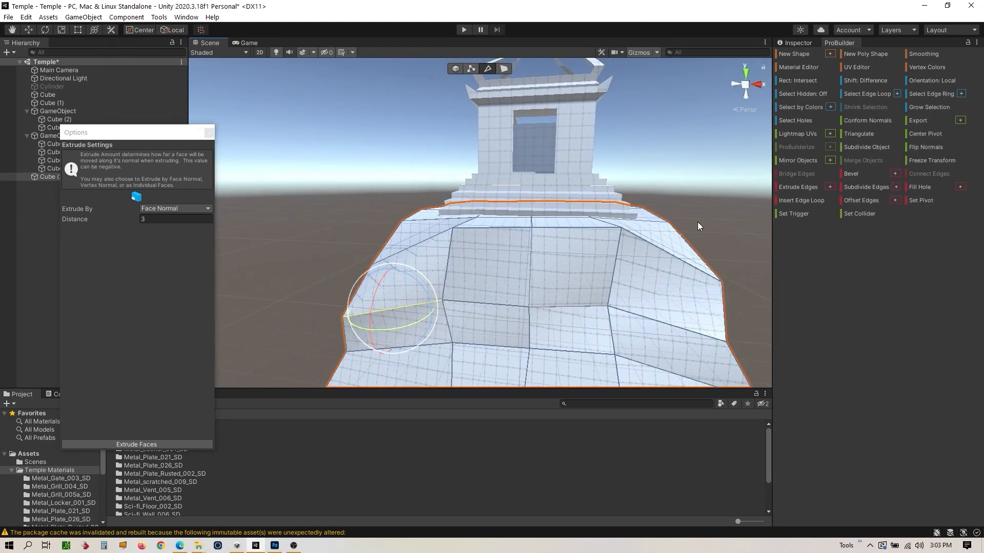
# Adjust another edge and a vertex on the hill's front slope to make the rock surface more irregular.
pyautogui.keyDown('alt'); pyautogui.moveTo(699, 227); pyautogui.dragTo(615, 246); pyautogui.keyUp('alt')
pyautogui.click(501, 259)
pyautogui.press('w')
pyautogui.click(471, 69)
pyautogui.click(390, 287)
pyautogui.keyDown('alt'); pyautogui.moveTo(557, 306); pyautogui.dragTo(441, 198); pyautogui.keyUp('alt')
# Select the flat faces on top of Cube's roof by growing the selection iteratively, restricted to a maximum angle of 0.5.
pyautogui.click(504, 69)
pyautogui.click(478, 201)
pyautogui.click(799, 121)
pyautogui.click(830, 121)
pyautogui.click(143, 176)
pyautogui.click(134, 445)
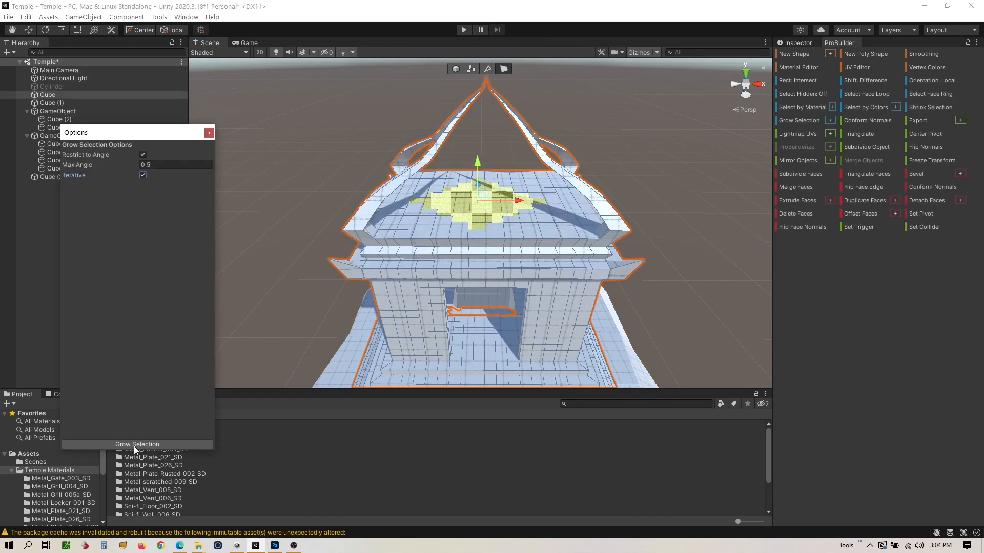
pyautogui.click(494, 200)
pyautogui.click(150, 445)
pyautogui.click(485, 200)
pyautogui.click(141, 445)
# Extrude the selected faces on top of the temple's roof and scale the extruded section.
pyautogui.keyDown('shift'); pyautogui.moveTo(485, 162); pyautogui.dragTo(450, 169); pyautogui.keyUp('shift')
pyautogui.press('r')
pyautogui.press('w')
pyautogui.keyDown('alt'); pyautogui.moveTo(518, 277); pyautogui.dragTo(511, 248); pyautogui.keyUp('alt')
pyautogui.scroll(-3, 511, 248)
pyautogui.scroll(6, 516, 213)
pyautogui.scroll(-5, 516, 213)
pyautogui.keyDown('alt'); pyautogui.moveTo(516, 213); pyautogui.dragTo(472, 283); pyautogui.keyUp('alt')
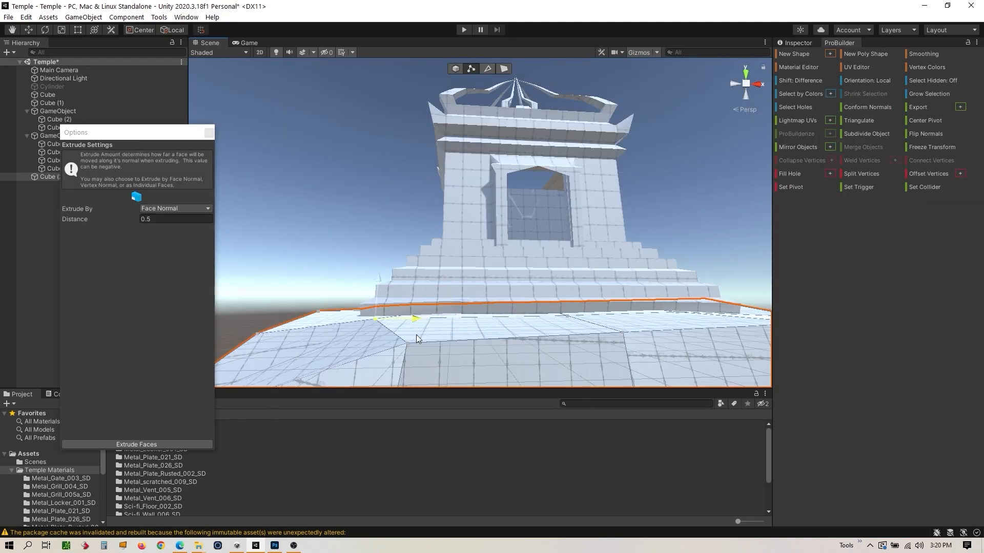
pyautogui.keyDown('alt'); pyautogui.moveTo(416, 334); pyautogui.dragTo(631, 297); pyautogui.keyUp('alt')
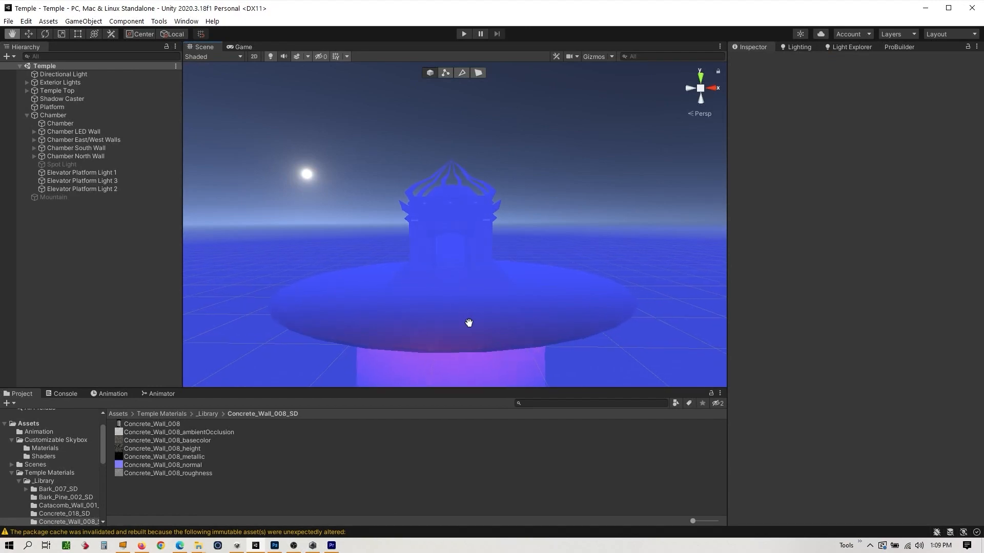
# Examine the textured and lit temple from its entrance through to the light strips, wall panels and columns inside the chamber.
pyautogui.scroll(15, 469, 322)
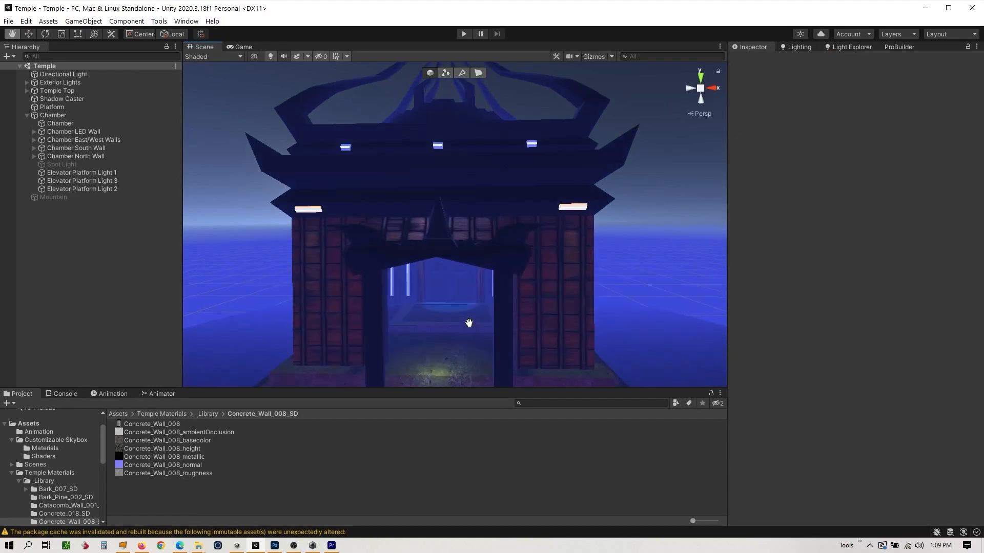
pyautogui.scroll(5, 469, 322)
pyautogui.scroll(-15, 475, 273)
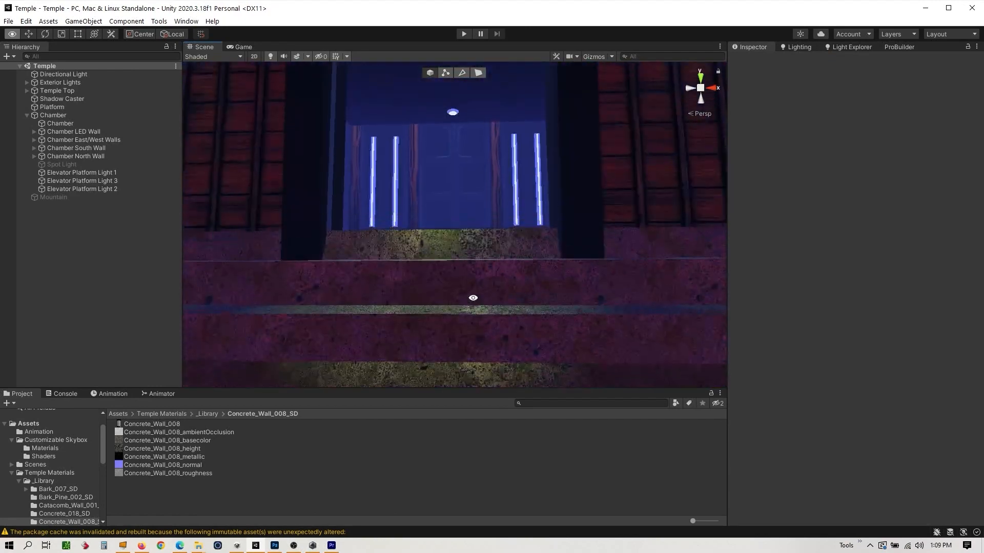
pyautogui.scroll(10, 516, 276)
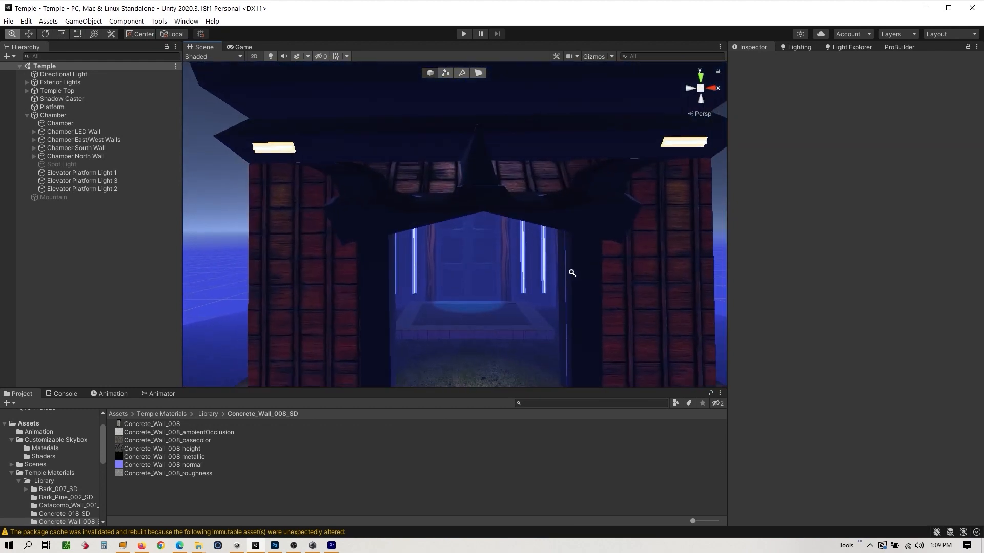
pyautogui.scroll(6, 572, 273)
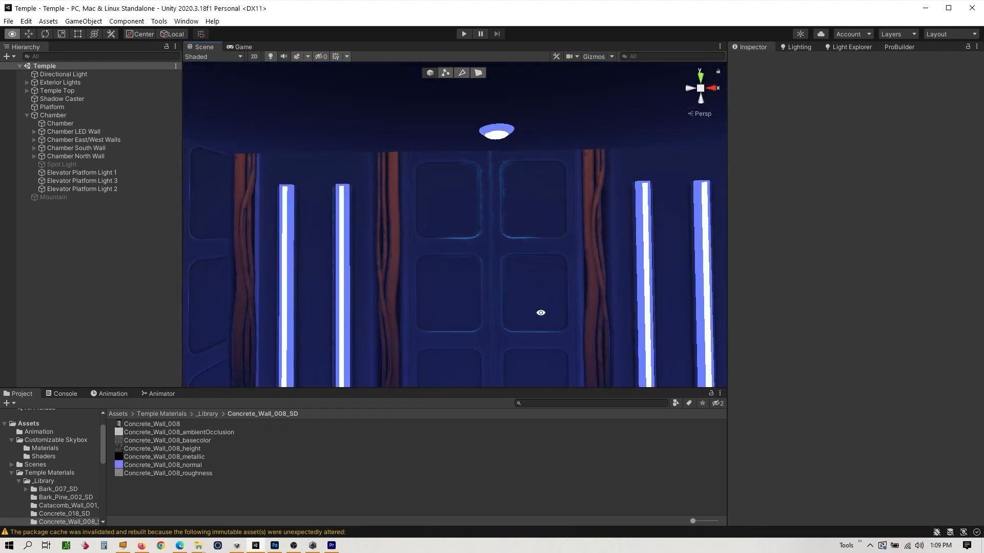
pyautogui.scroll(-2, 540, 312)
pyautogui.scroll(8, 526, 318)
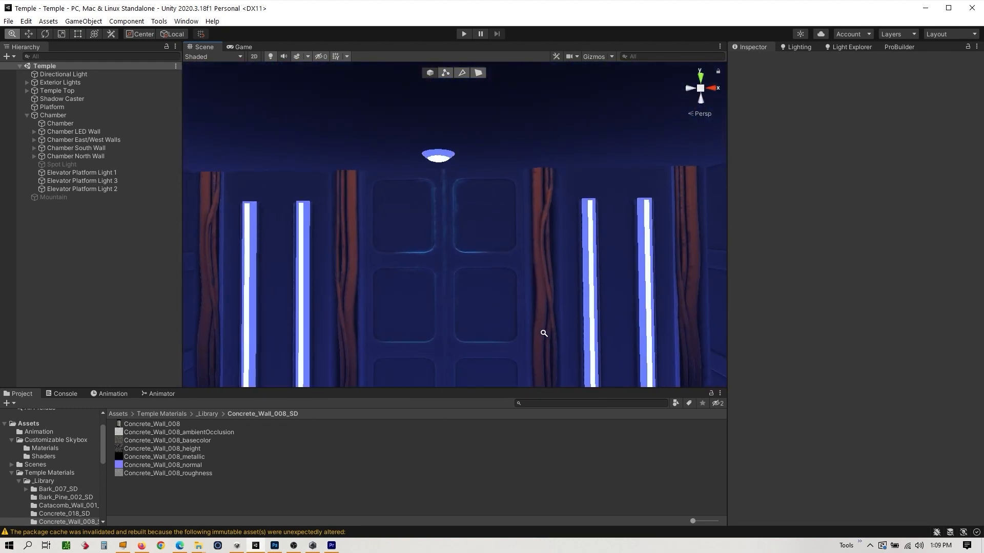
pyautogui.scroll(-4, 524, 302)
pyautogui.moveTo(524, 302)
pyautogui.mouseDown(button='right')
pyautogui.moveTo(529, 268)
pyautogui.moveTo(529, 292)
pyautogui.mouseUp(button='right')
pyautogui.scroll(-6, 516, 312)
pyautogui.scroll(4, 553, 307)
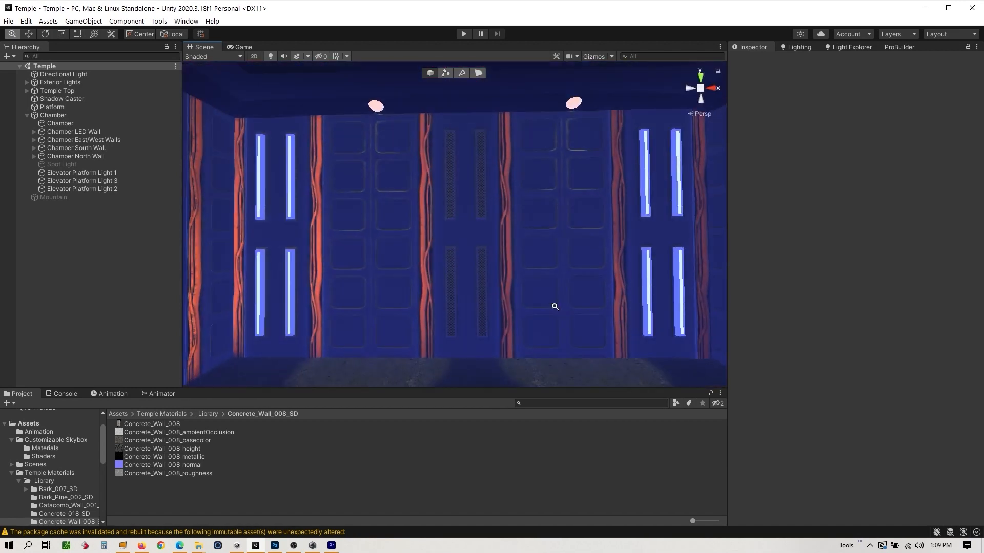
pyautogui.scroll(-3, 532, 309)
pyautogui.scroll(2, 544, 310)
pyautogui.moveTo(523, 308); pyautogui.dragTo(577, 323, button='right')
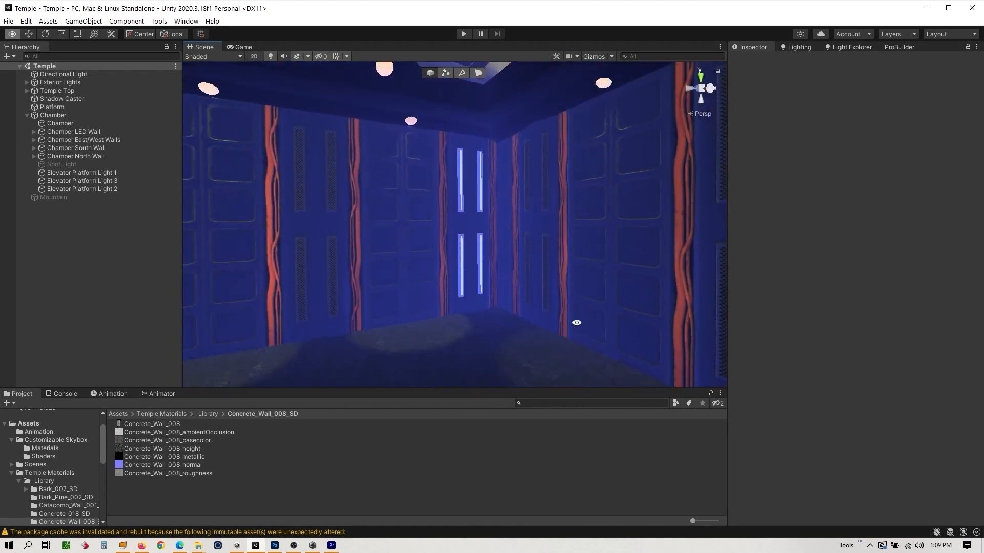
pyautogui.scroll(-10, 516, 281)
# Inspect the temple's exterior, looking over the front steps, doorway, brick walls and roof lights.
pyautogui.keyDown('alt'); pyautogui.moveTo(516, 281); pyautogui.dragTo(508, 301); pyautogui.keyUp('alt')
pyautogui.keyDown('alt'); pyautogui.moveTo(477, 292); pyautogui.dragTo(546, 255, button='right'); pyautogui.keyUp('alt')
pyautogui.moveTo(481, 251); pyautogui.dragTo(583, 239, button='middle')
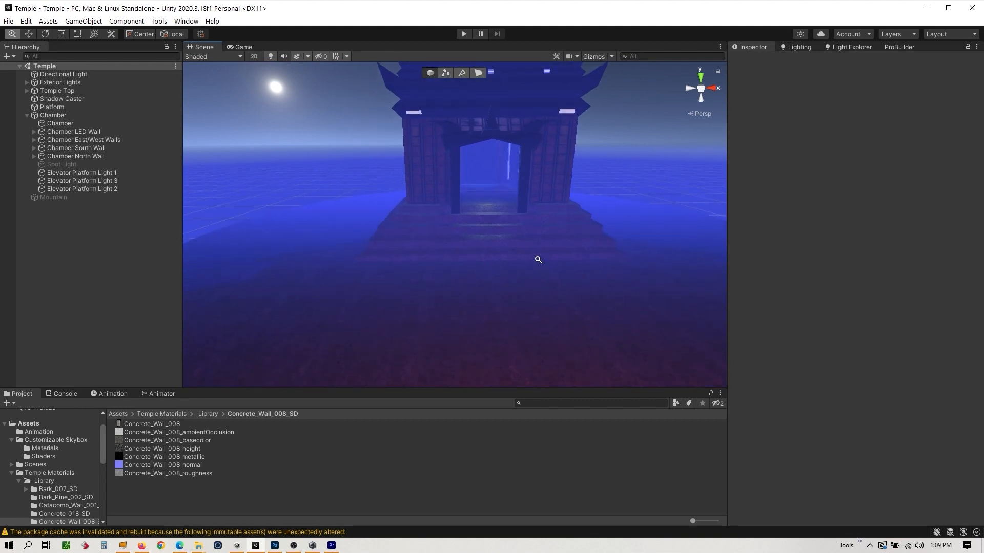
pyautogui.keyDown('alt'); pyautogui.moveTo(538, 260); pyautogui.dragTo(617, 237, button='right'); pyautogui.keyUp('alt')
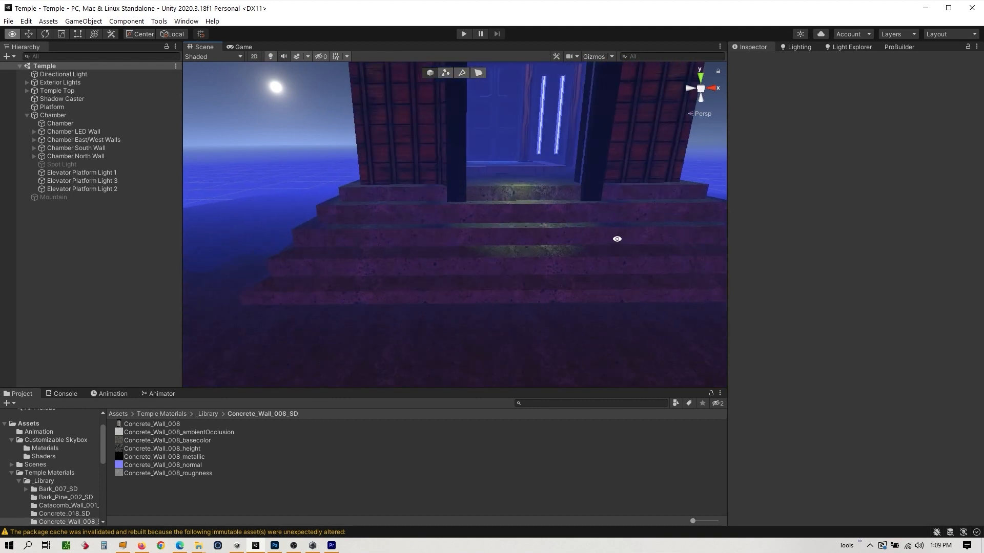
pyautogui.moveTo(617, 238); pyautogui.dragTo(573, 226, button='middle')
pyautogui.moveTo(573, 226)
pyautogui.keyDown('alt'); pyautogui.mouseDown()
pyautogui.moveTo(567, 241)
pyautogui.moveTo(576, 239)
pyautogui.mouseUp(); pyautogui.keyUp('alt')
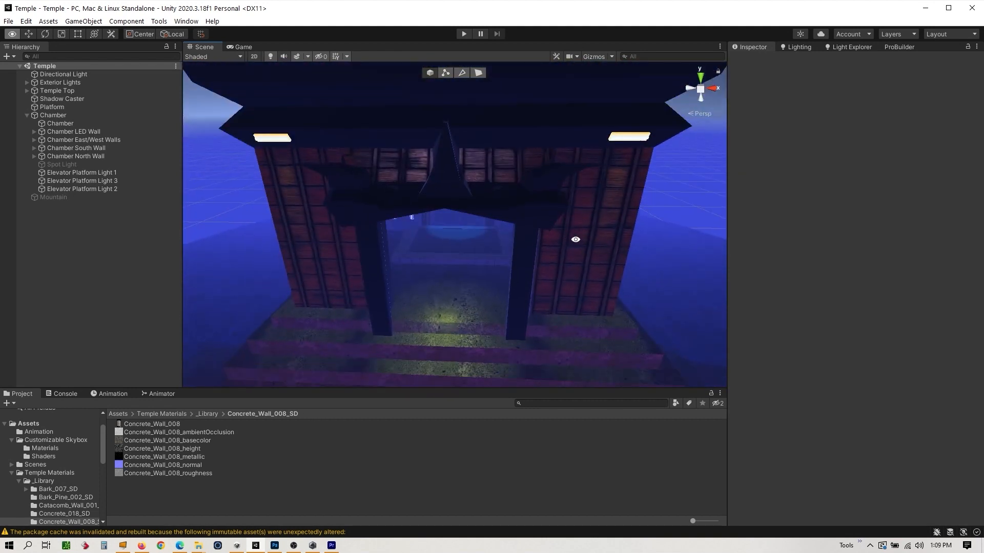
pyautogui.keyDown('alt'); pyautogui.moveTo(575, 239); pyautogui.dragTo(560, 247, button='right'); pyautogui.keyUp('alt')
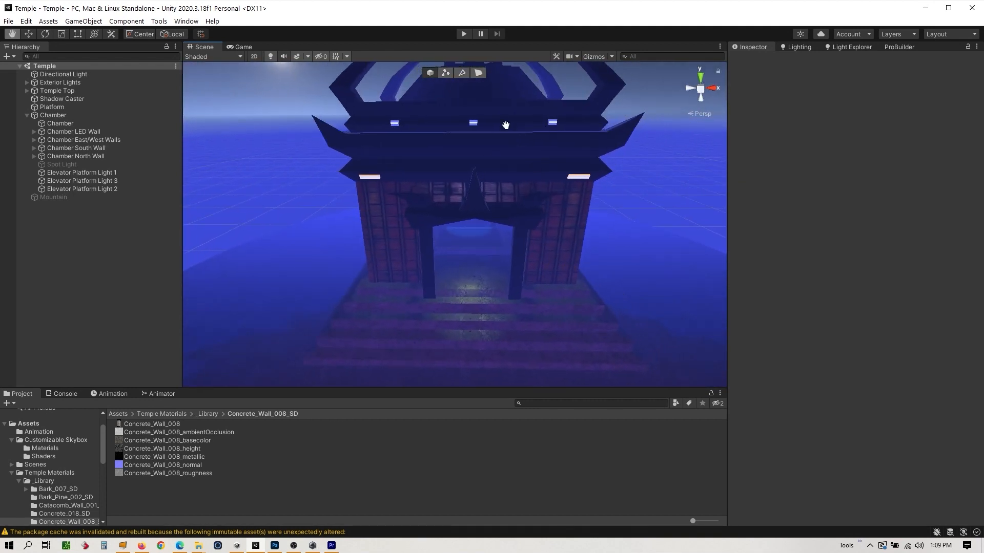
pyautogui.moveTo(569, 270)
pyautogui.keyDown('alt'); pyautogui.mouseDown()
pyautogui.moveTo(558, 281)
pyautogui.moveTo(597, 279)
pyautogui.moveTo(572, 279)
pyautogui.mouseUp(); pyautogui.keyUp('alt')
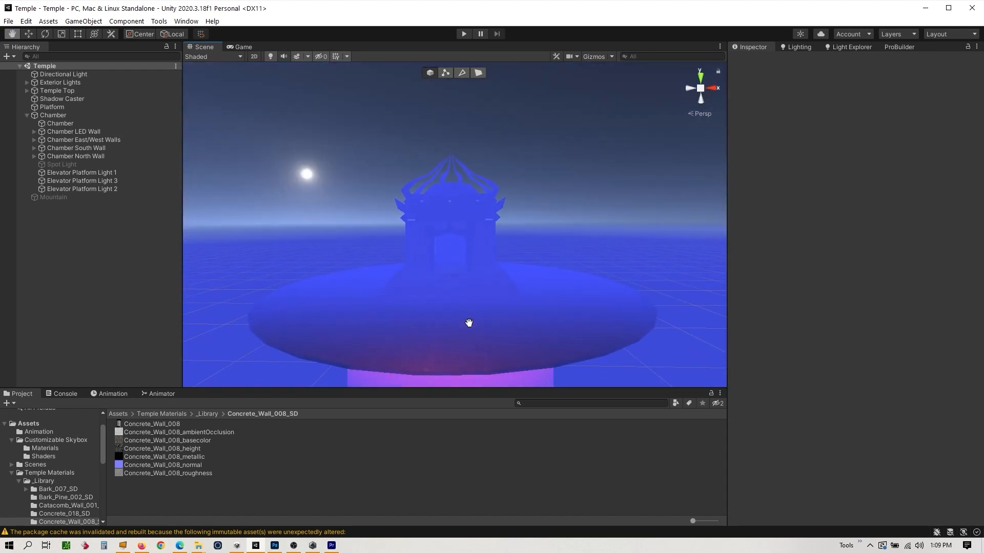
# Review the temple once more from a distance, through the doorway to the interior wall lights and back outside.
pyautogui.scroll(3, 469, 323)
pyautogui.scroll(5, 469, 322)
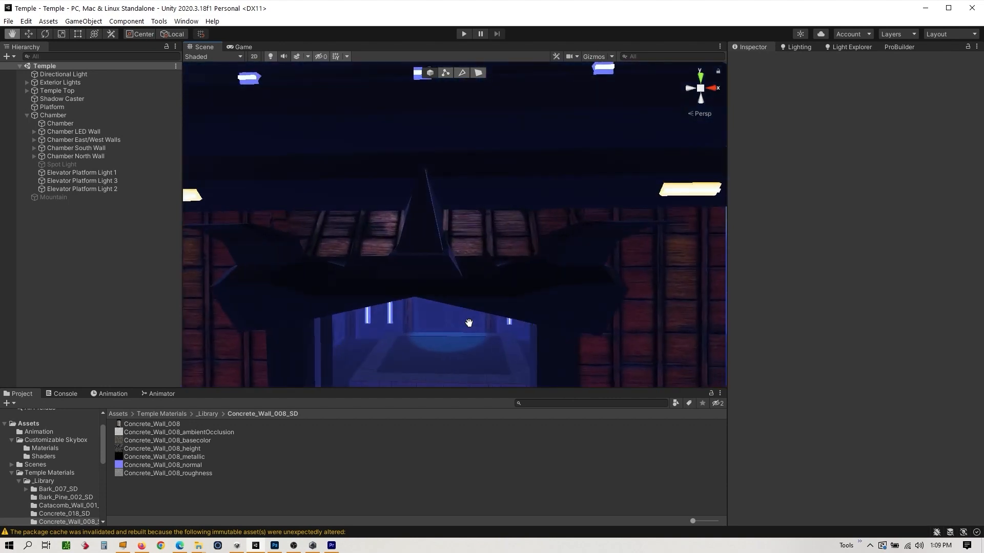
pyautogui.scroll(-5, 462, 251)
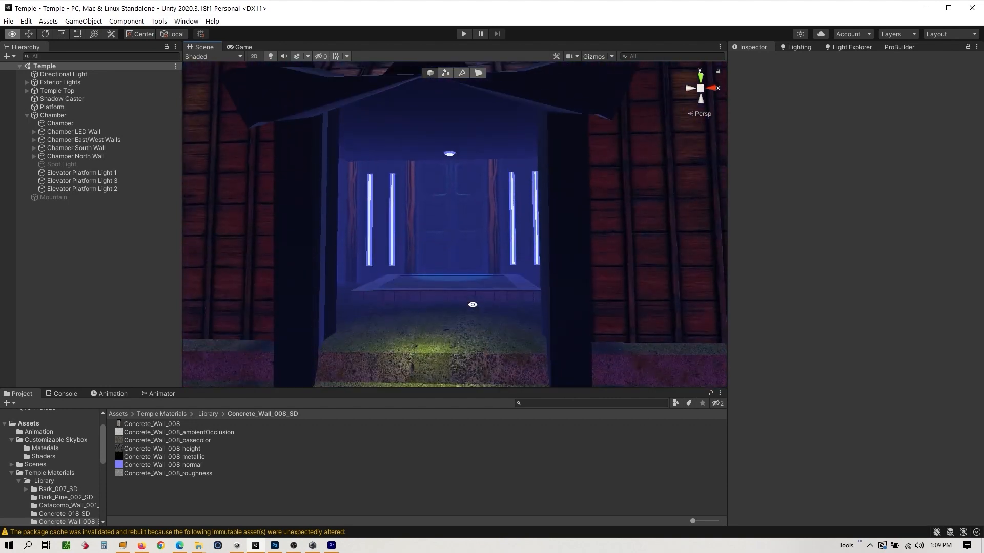
pyautogui.scroll(-3, 530, 275)
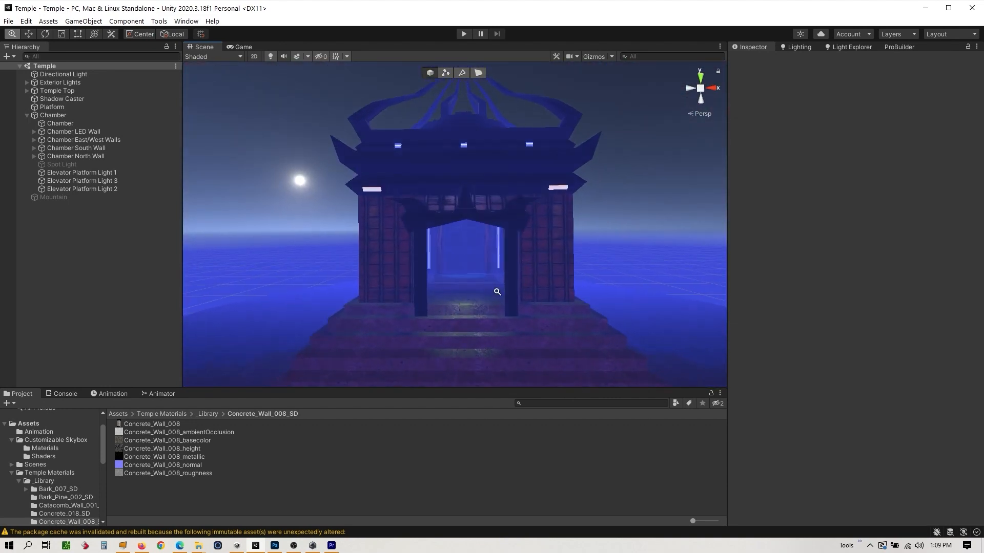
pyautogui.scroll(6, 497, 292)
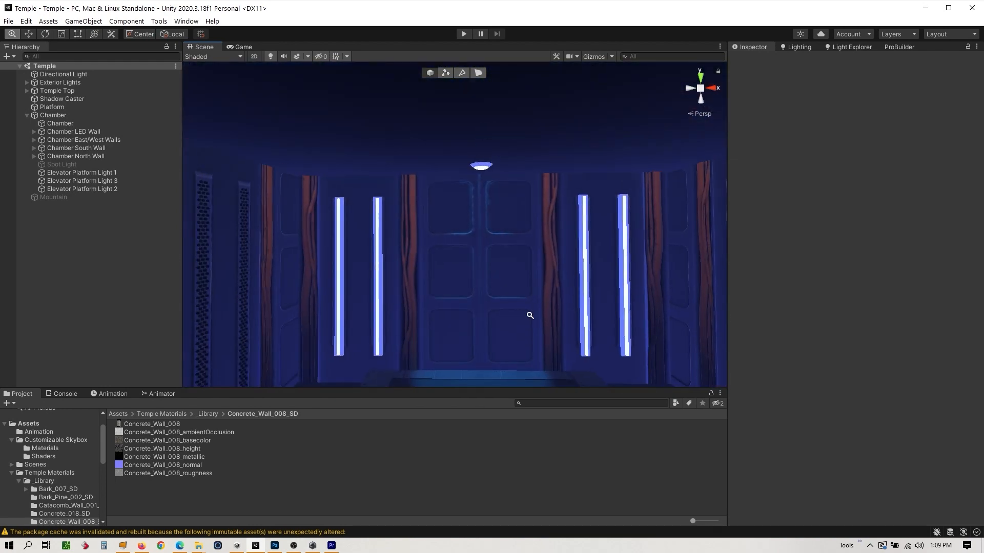
pyautogui.moveTo(527, 331); pyautogui.dragTo(528, 298, button='middle')
pyautogui.keyDown('alt'); pyautogui.moveTo(529, 297); pyautogui.dragTo(496, 325, button='right'); pyautogui.keyUp('alt')
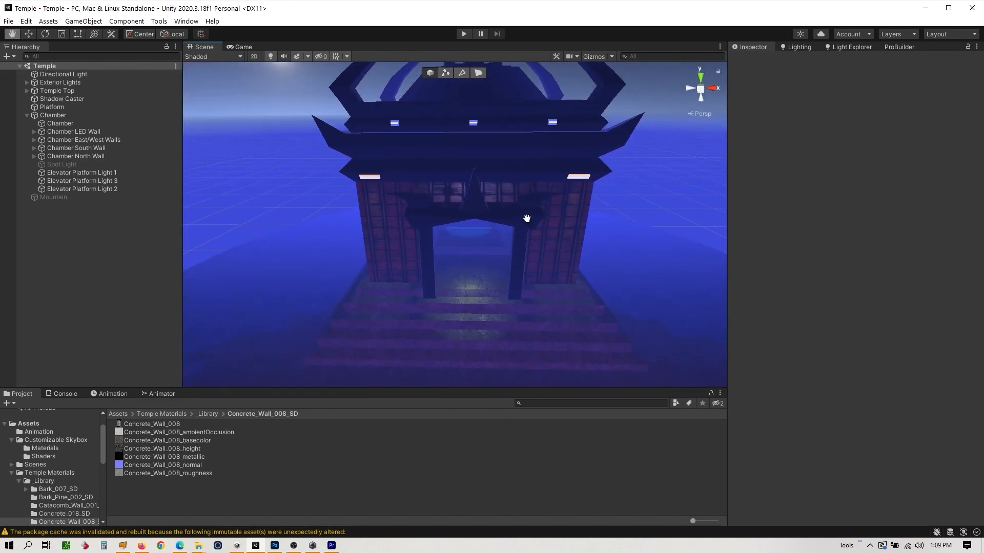
pyautogui.keyDown('alt'); pyautogui.moveTo(551, 288); pyautogui.dragTo(575, 282); pyautogui.keyUp('alt')
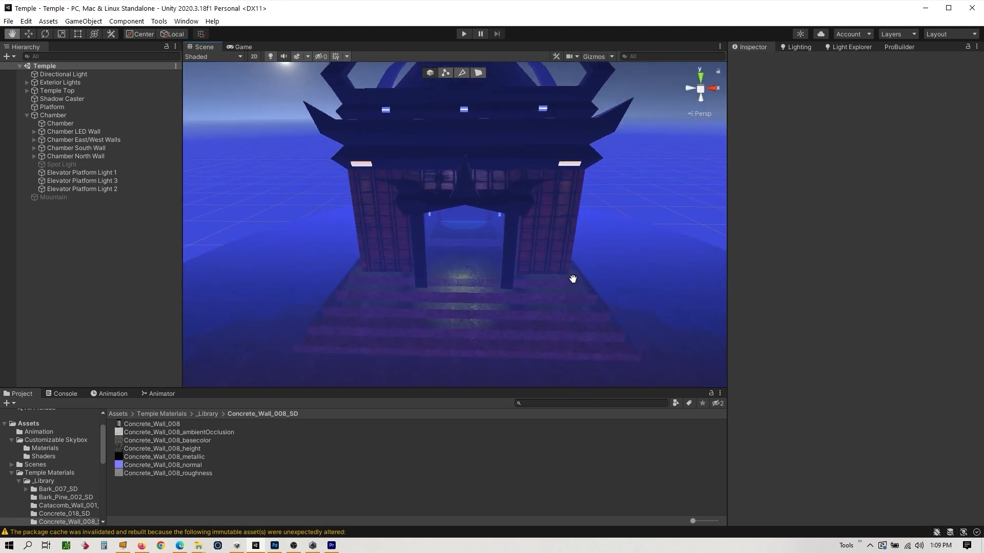